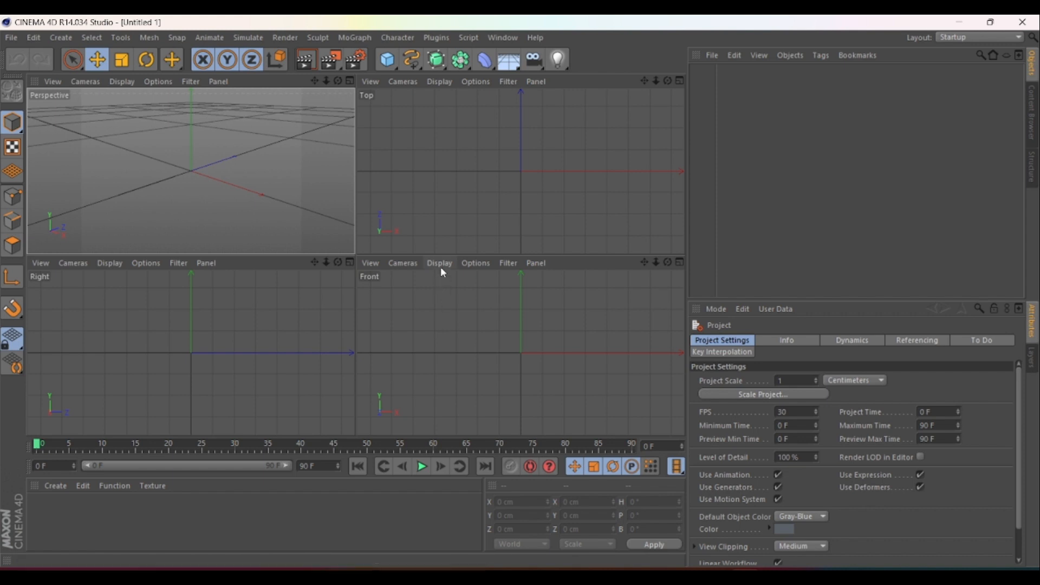
Load the lathe2 baluster image as the background picture of the Front viewport.
left_click(465, 262)
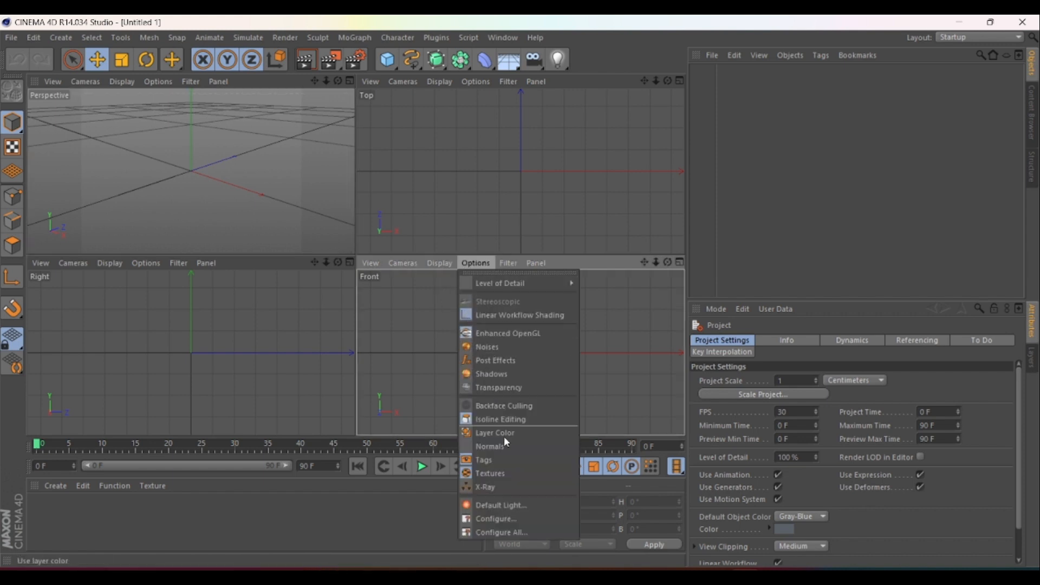
left_click(522, 524)
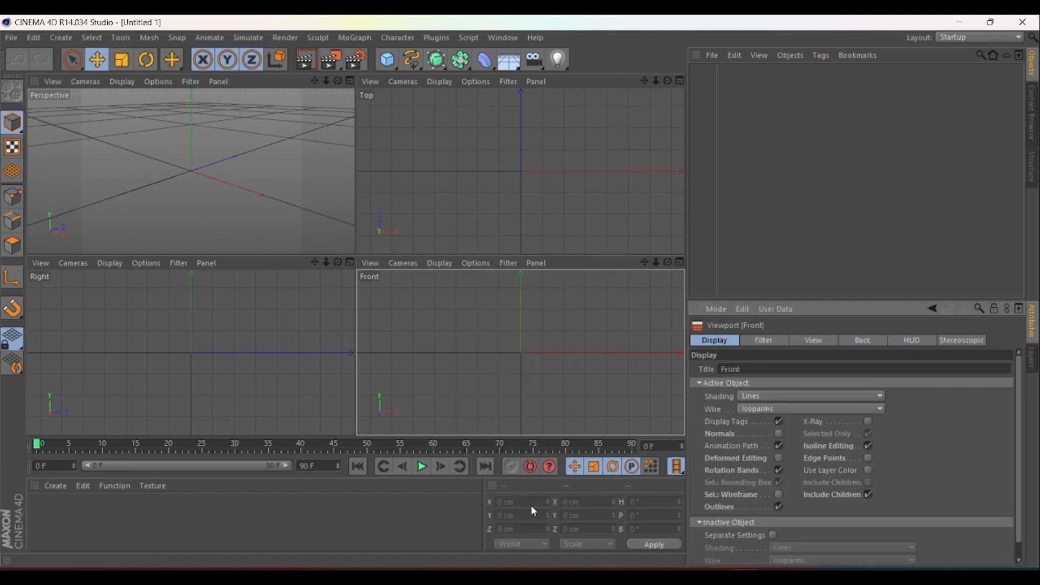
left_click(862, 340)
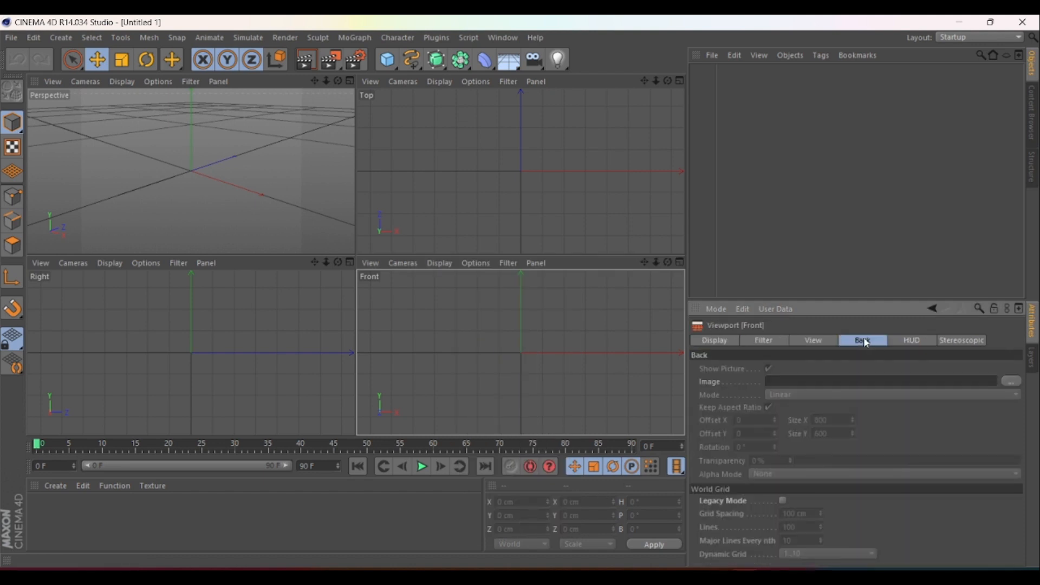
left_click(1009, 383)
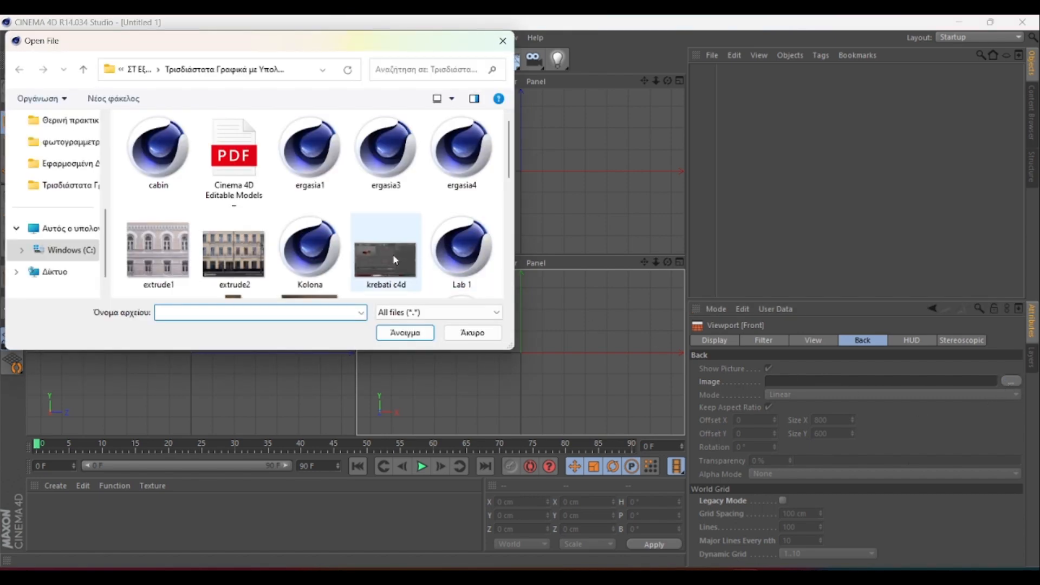
scroll(333, 234, "down", 5)
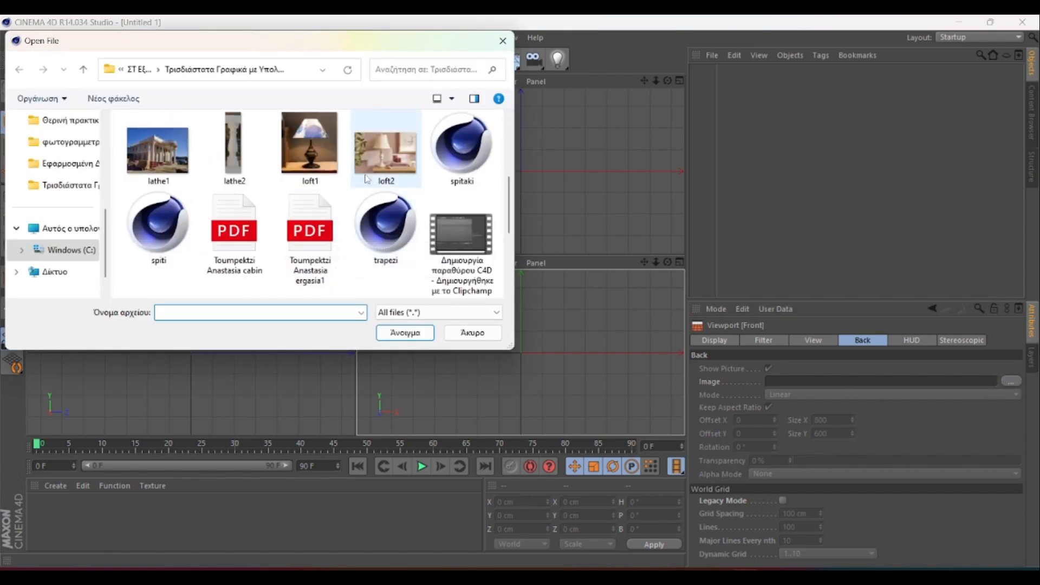
left_click(251, 169)
left_click(405, 332)
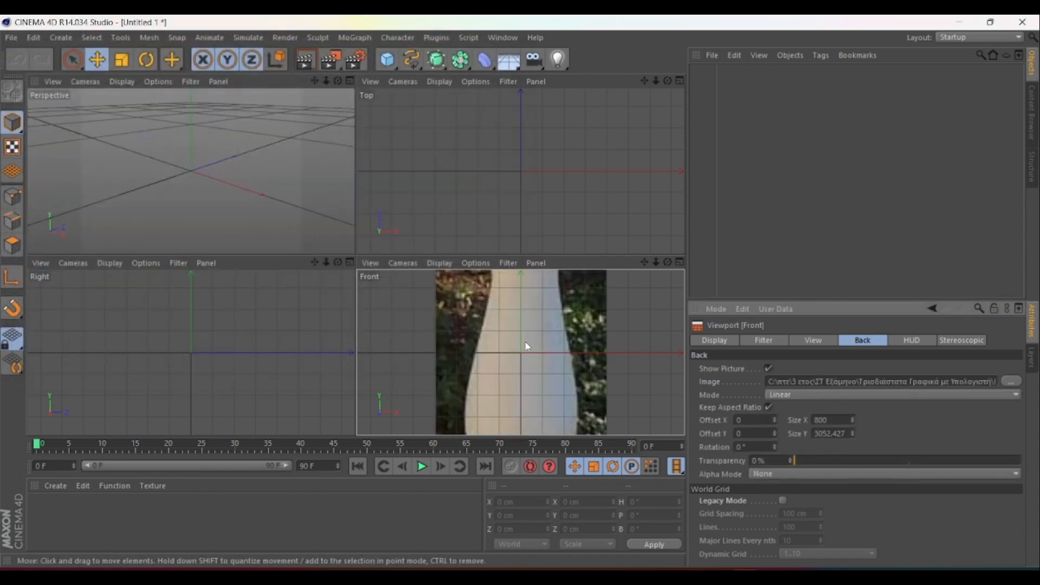
scroll(527, 346, "down", 6)
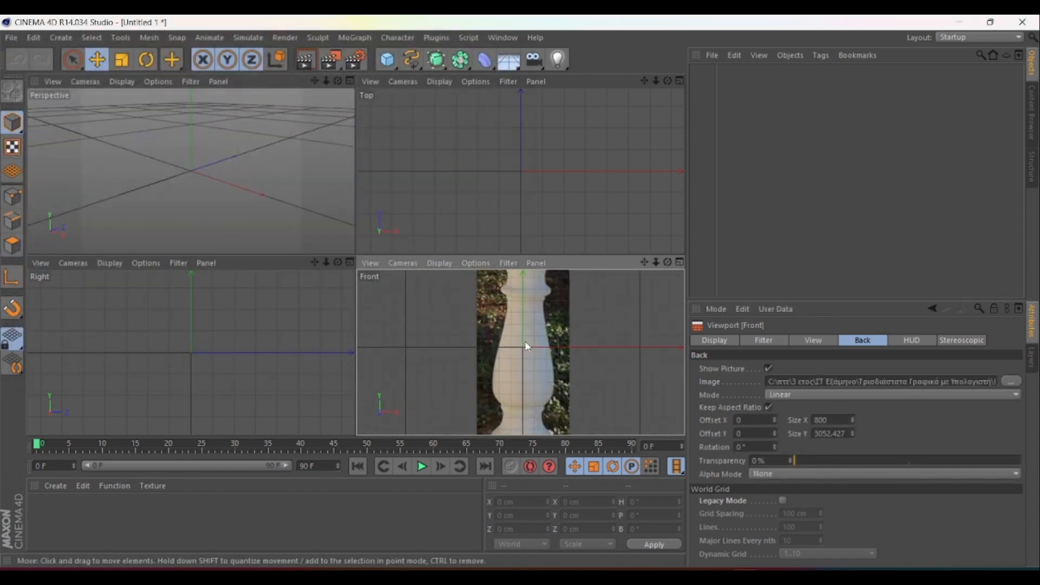
scroll(527, 346, "down", 2)
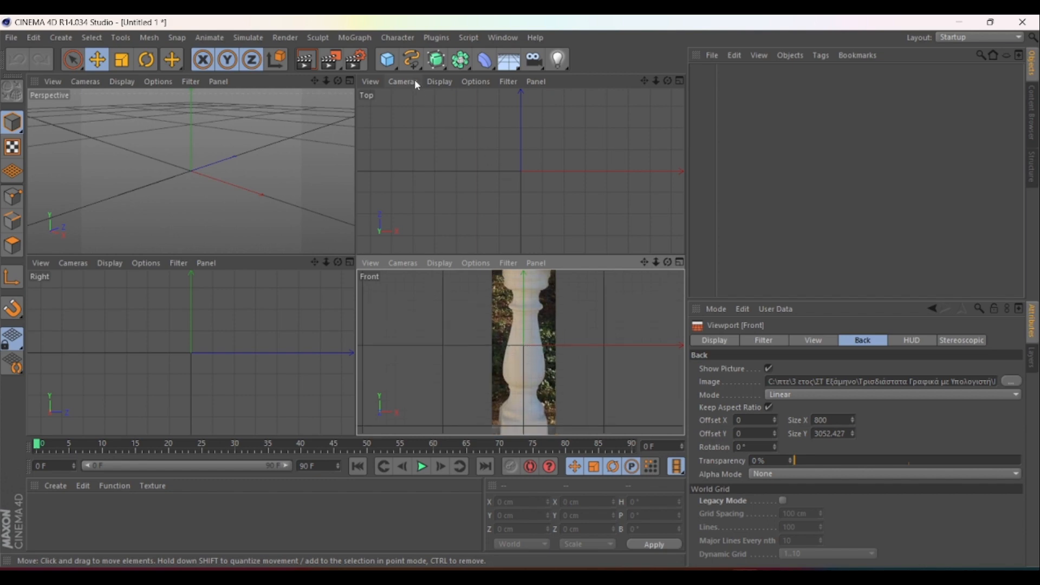
Trace the baluster's right half-profile with a Linear spline in the Front view, from the centre axis below the top slab to the base.
left_click(414, 65)
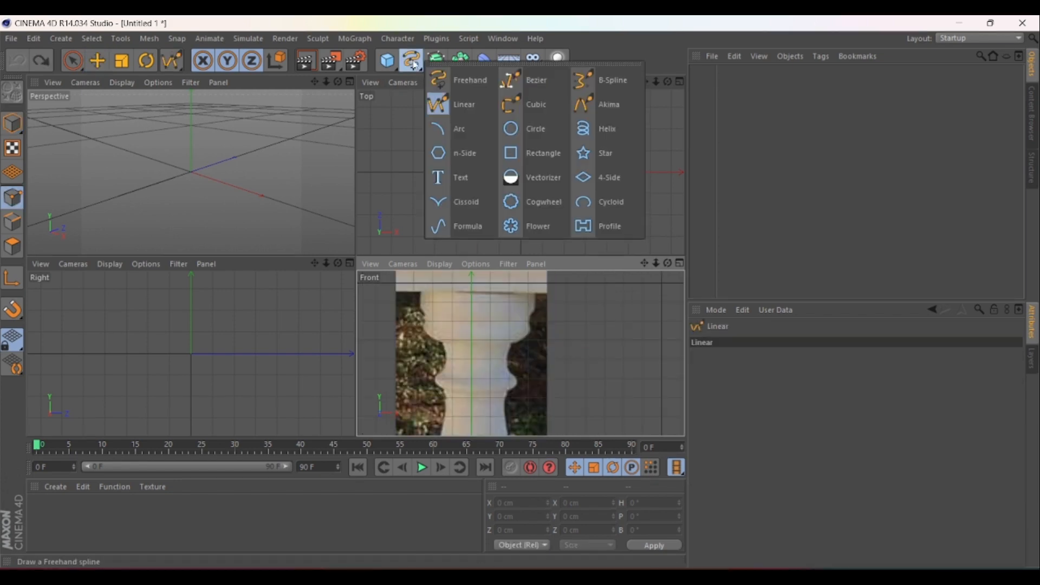
left_click(461, 103)
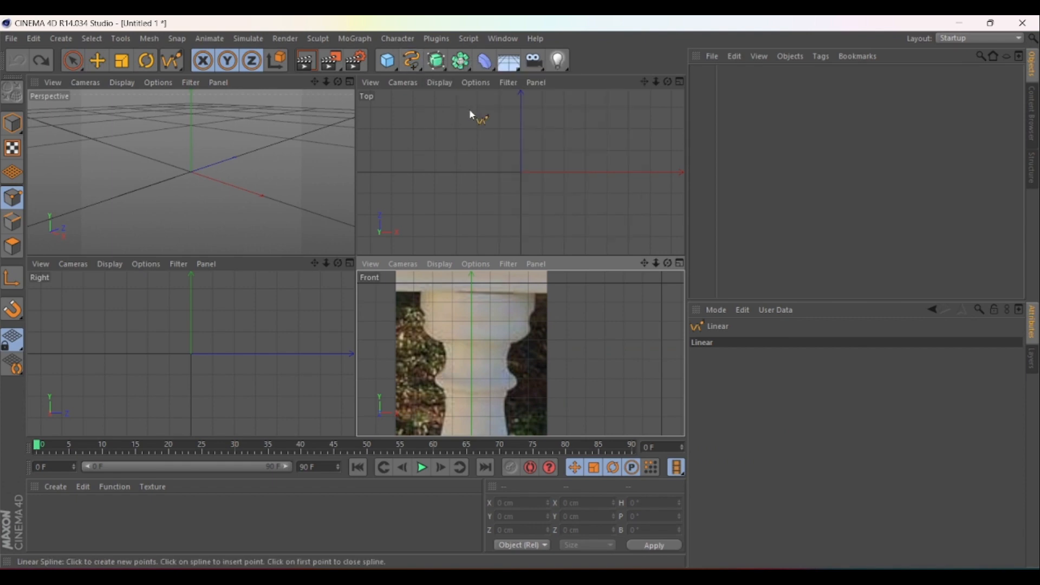
scroll(477, 298, "up", 2)
left_click(476, 294)
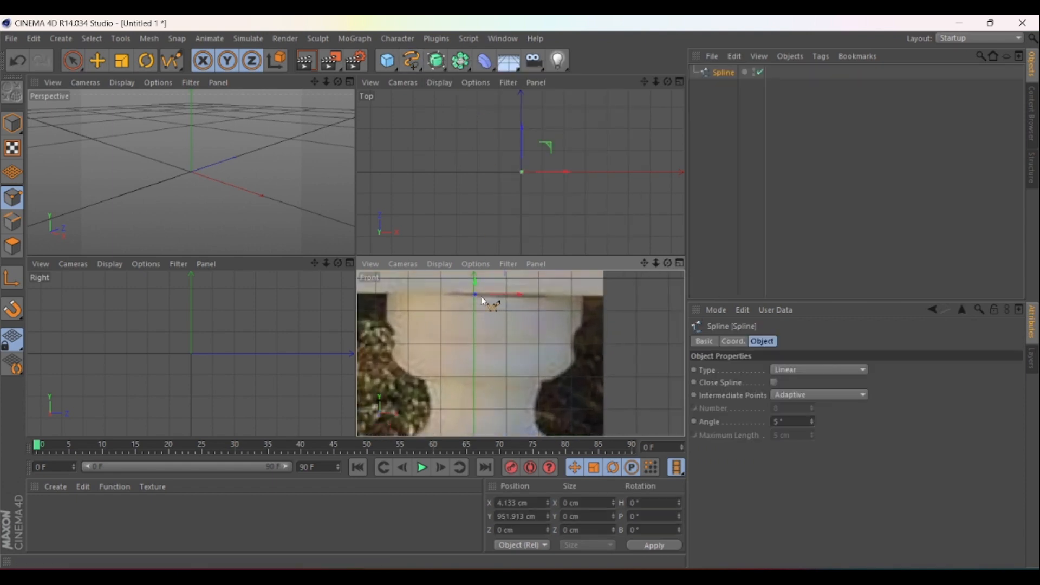
left_click(584, 296)
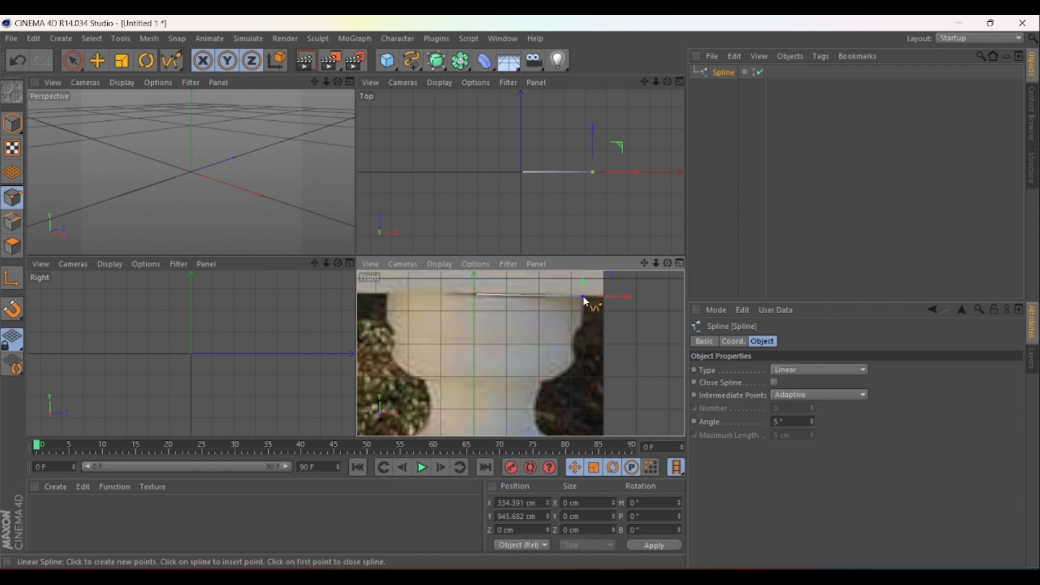
left_click(582, 324)
left_click(573, 330)
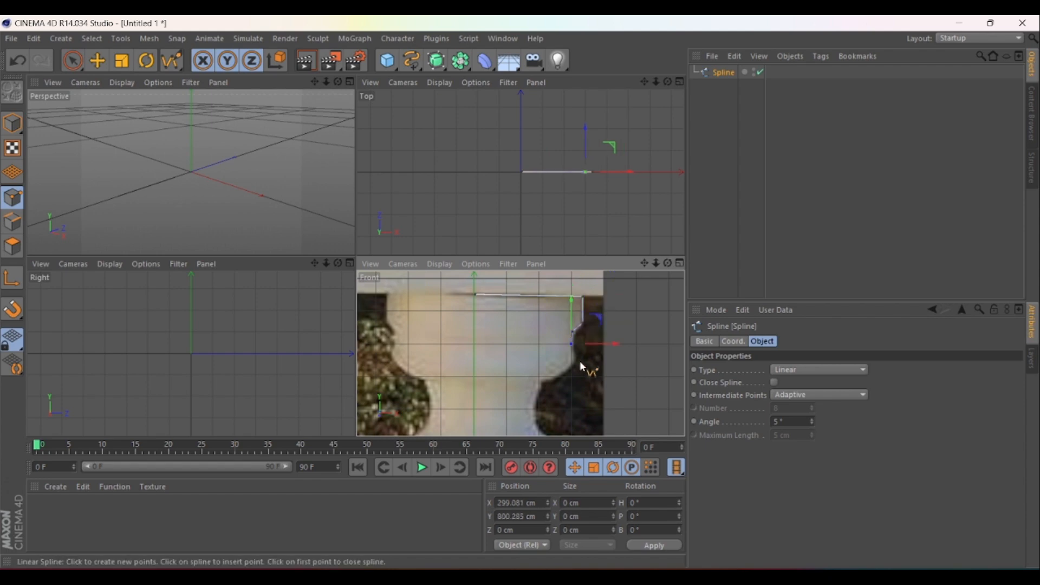
left_click(576, 356)
left_click(559, 376)
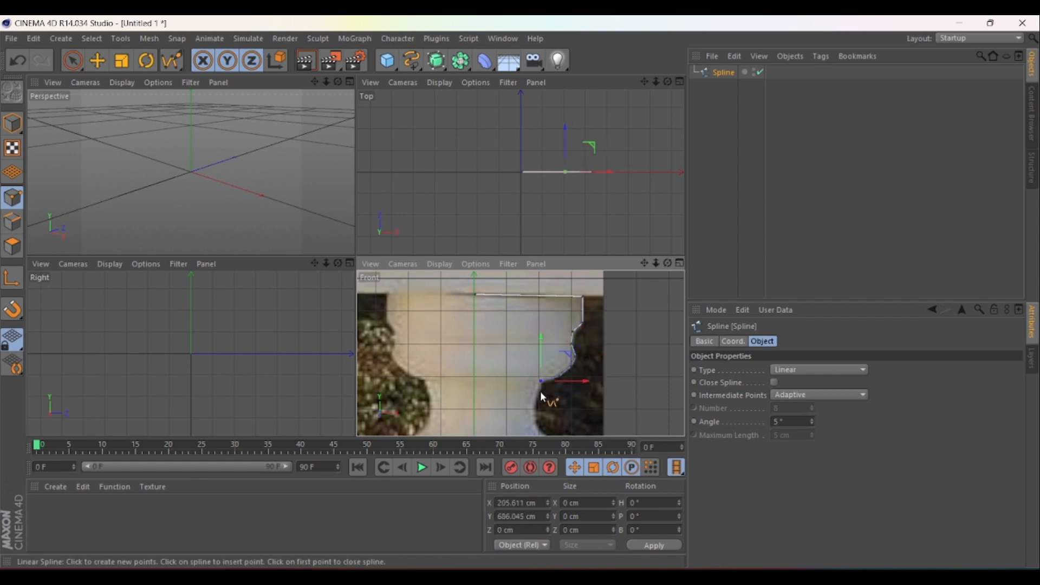
left_click(539, 390)
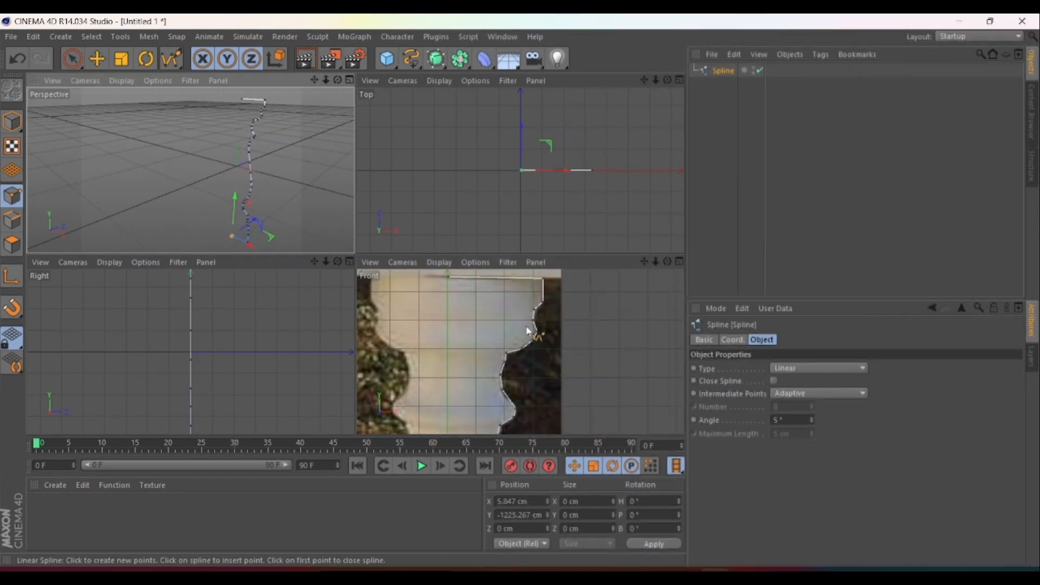
left_click_drag(644, 264, 525, 352)
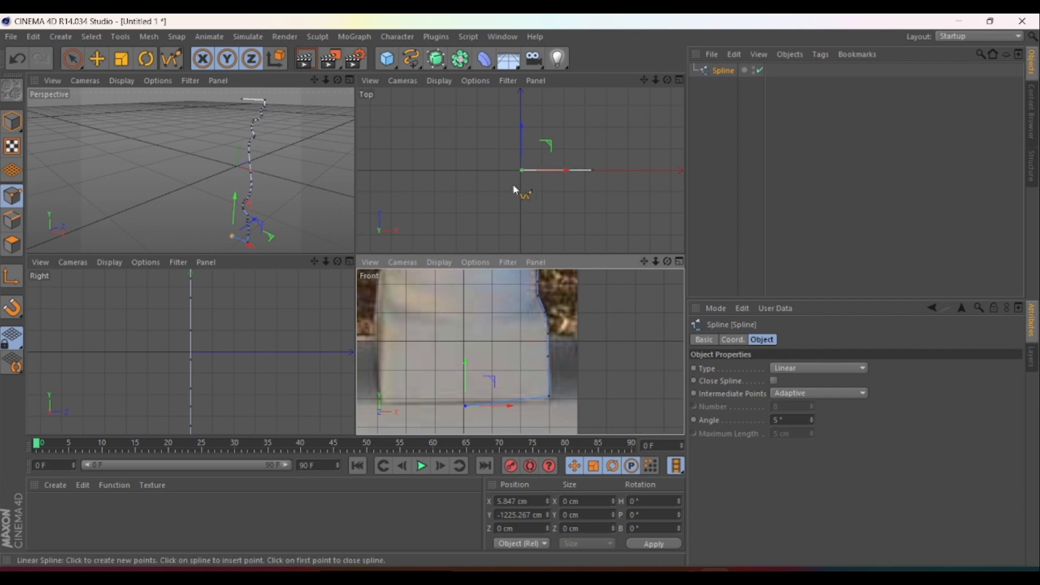
Add a Lathe NURBS object and make the baluster spline its child.
left_click(441, 63)
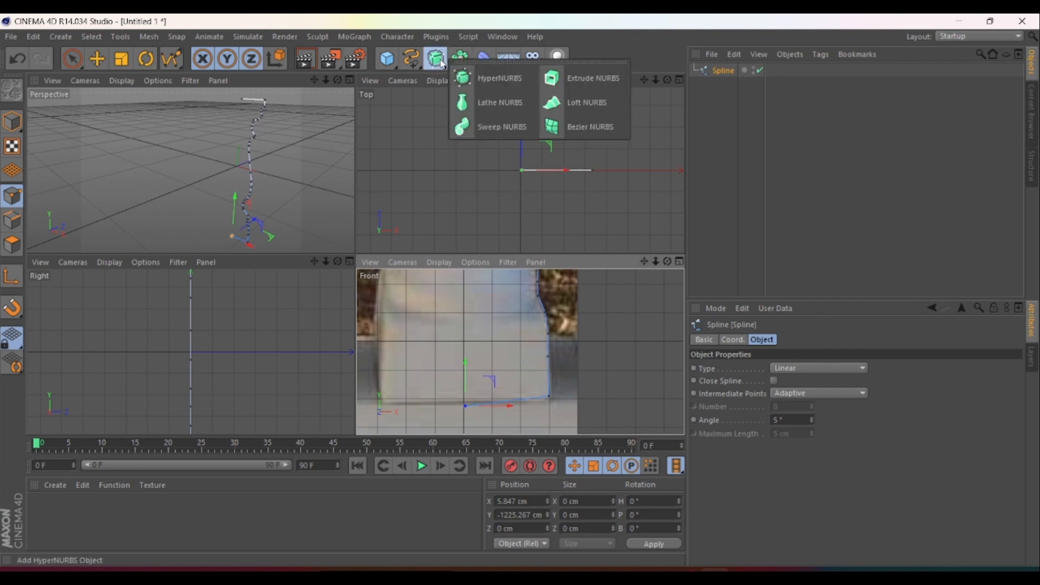
left_click(496, 106)
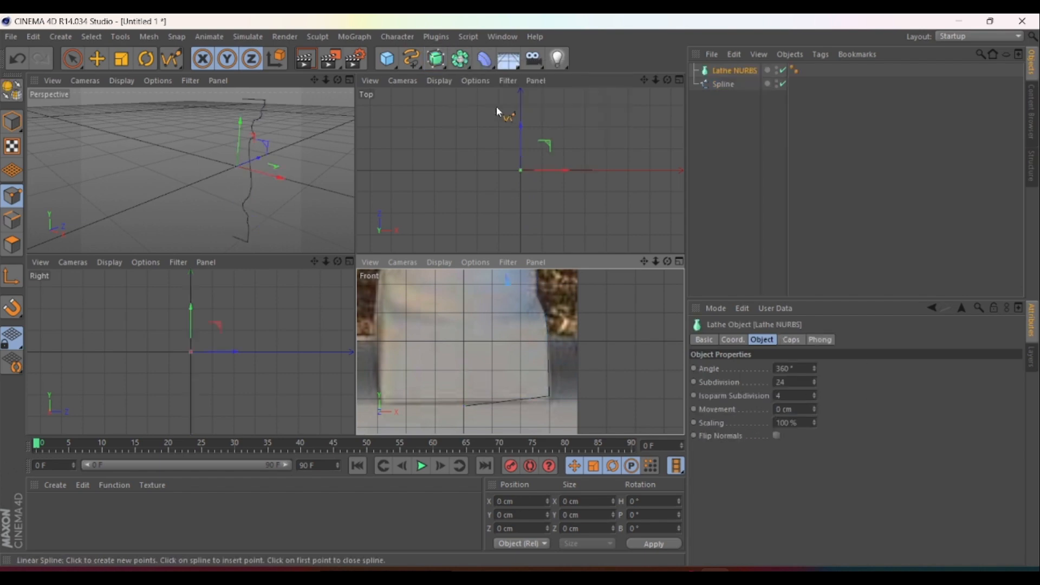
left_click_drag(724, 85, 749, 70)
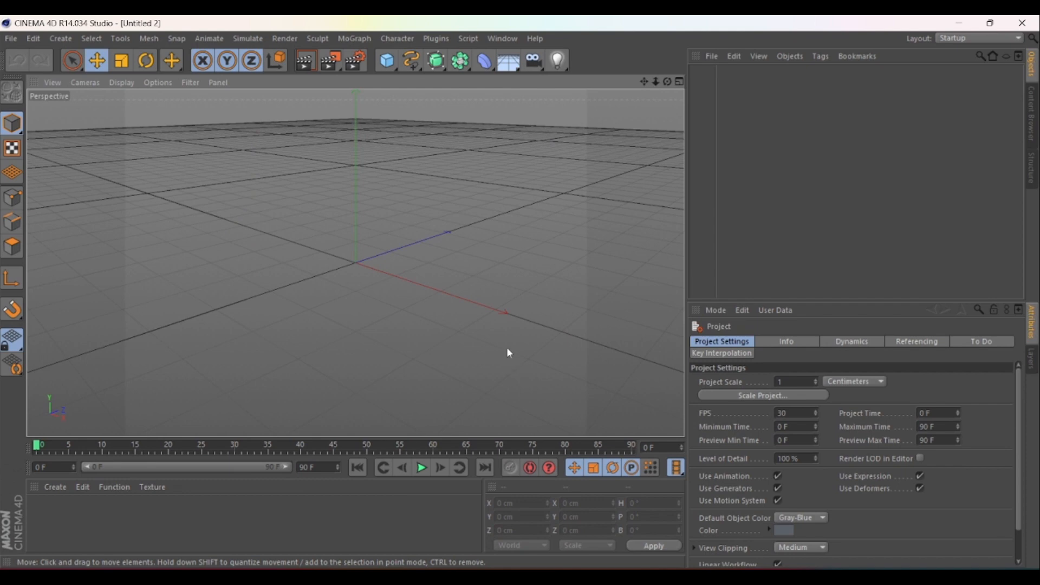
Show all four views in the new project and load the lathe1 column image as the Front viewport's background.
middle_click(345, 216)
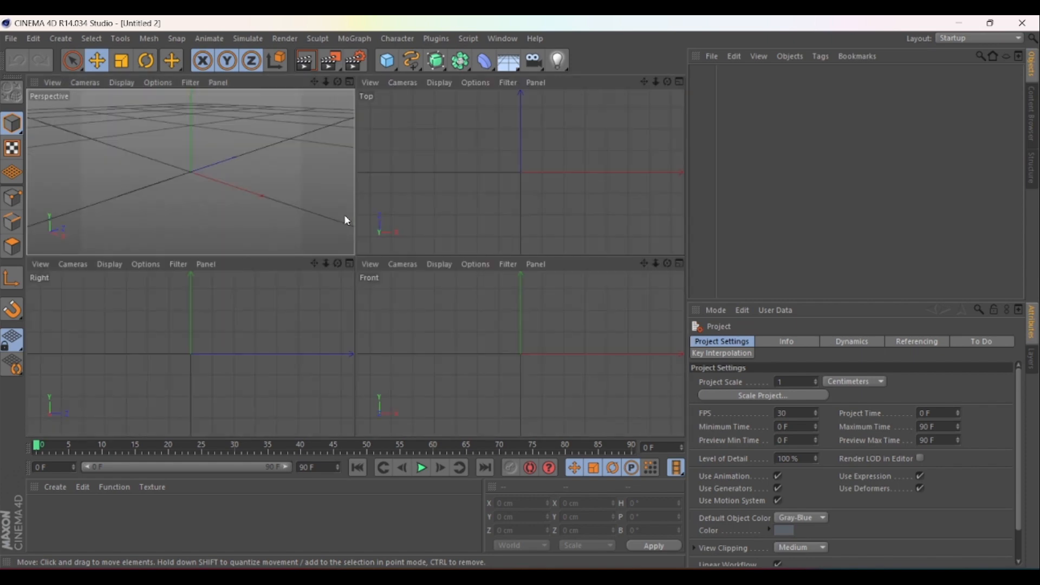
left_click(465, 265)
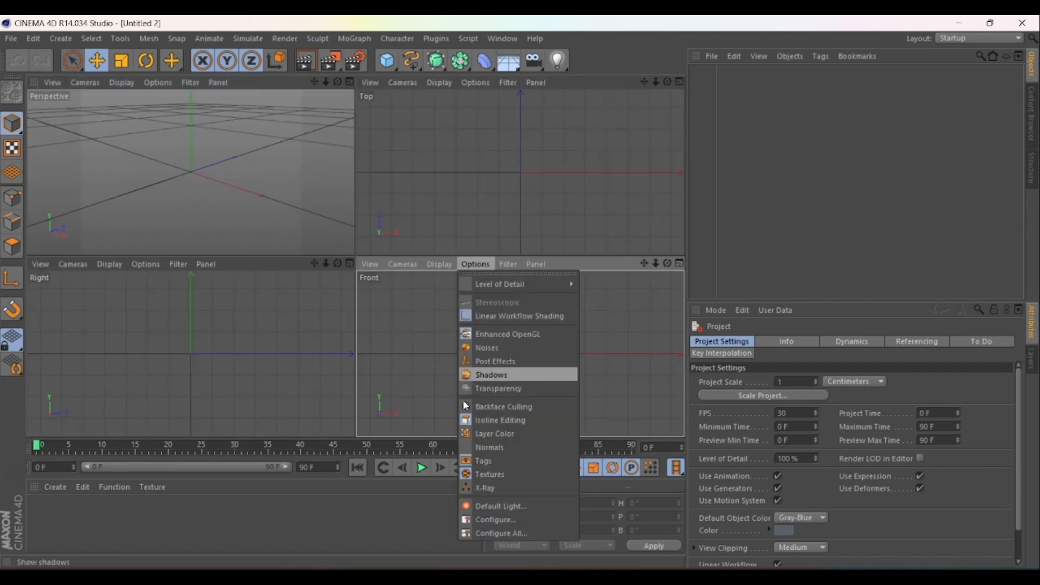
left_click(512, 520)
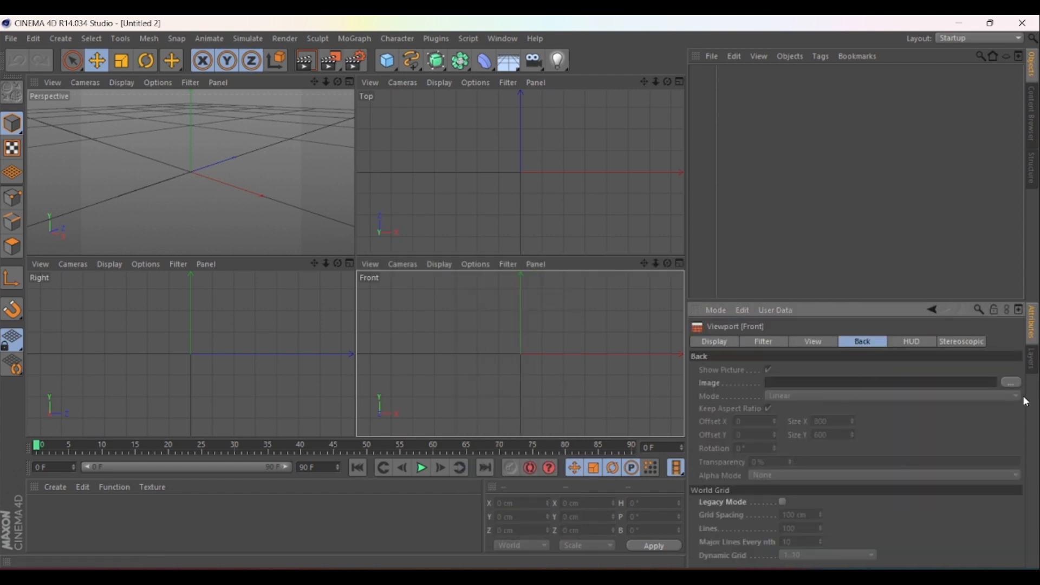
left_click(1010, 382)
scroll(312, 209, "down", 1)
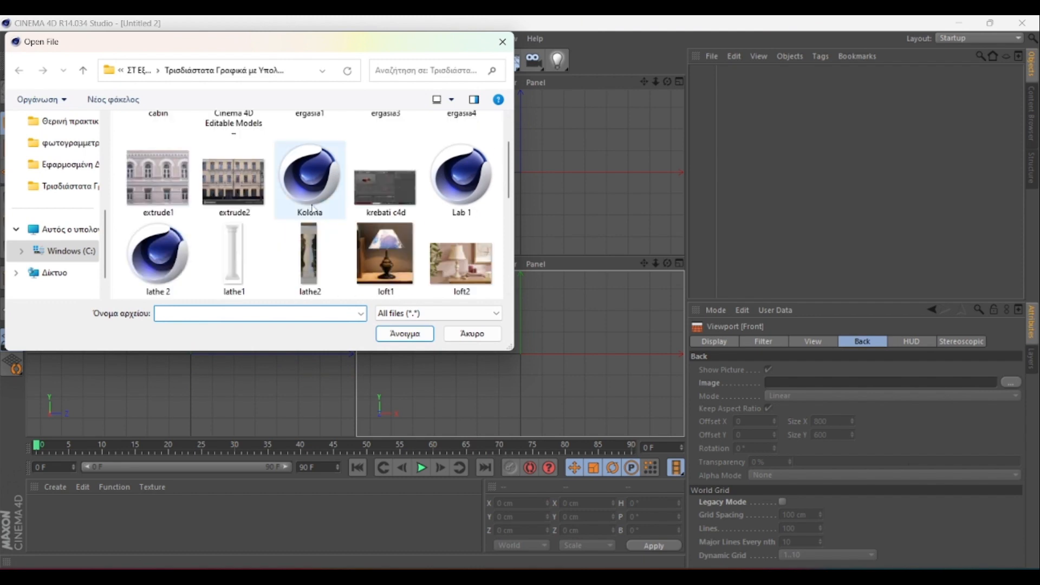
scroll(312, 208, "down", 1)
left_click(234, 158)
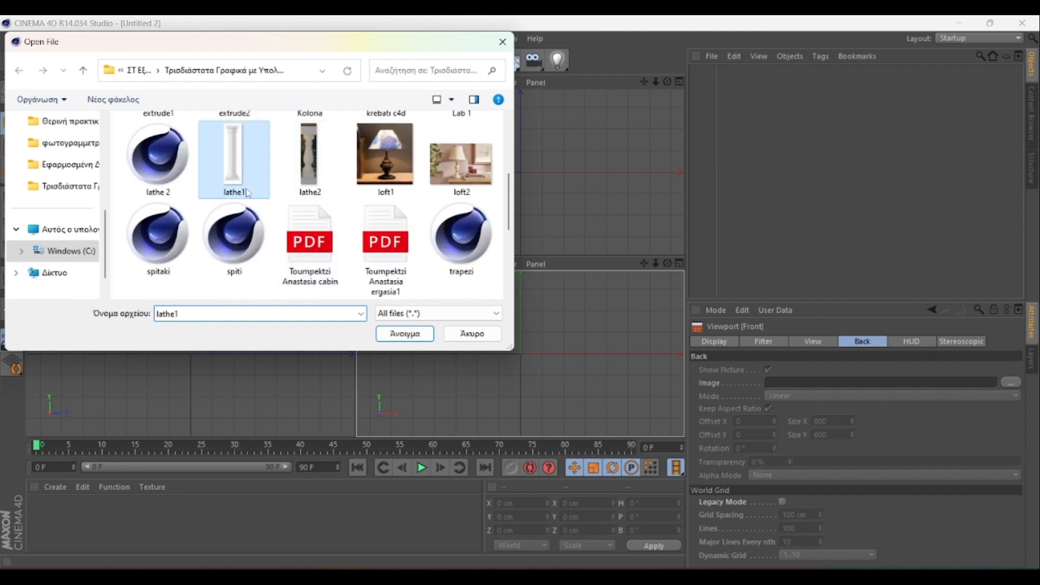
left_click(404, 333)
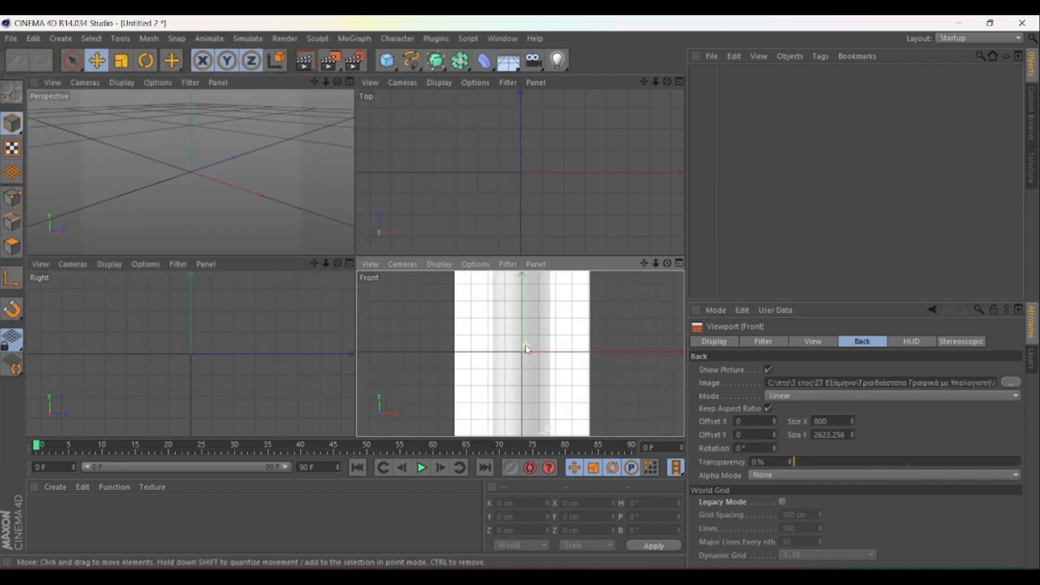
scroll(526, 348, "down", 5)
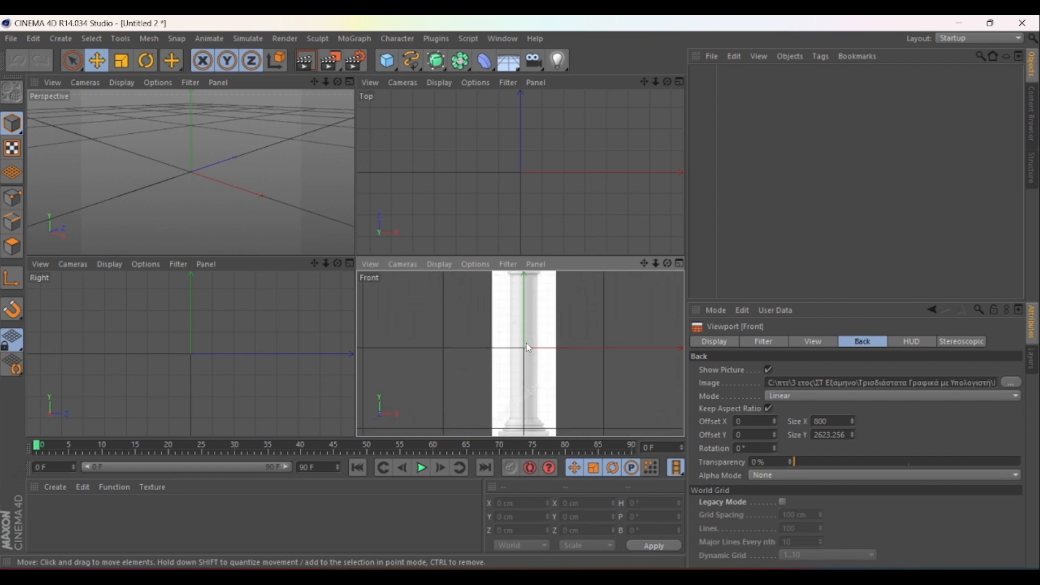
scroll(529, 347, "down", 4)
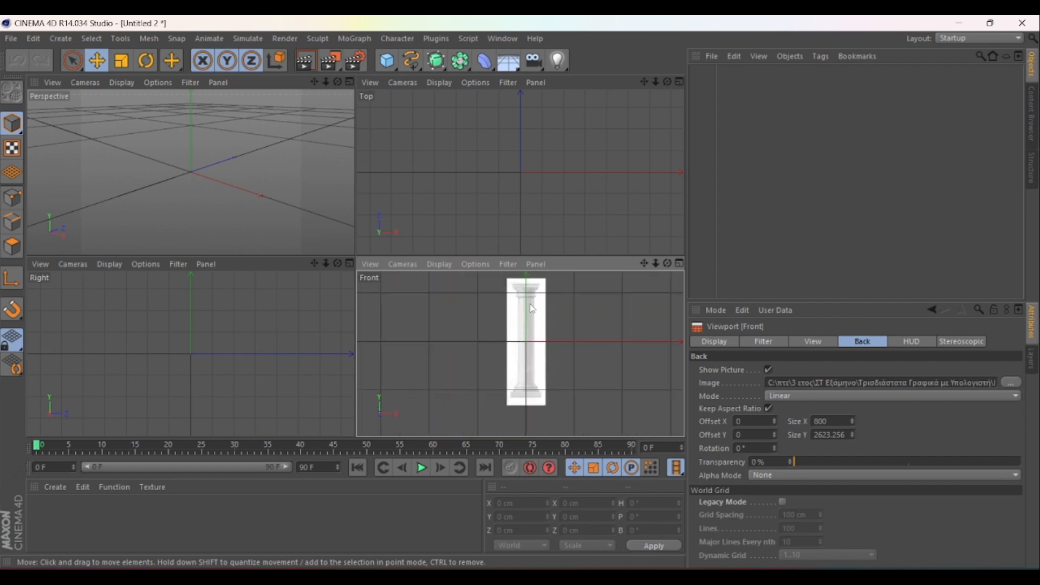
Start a Linear spline in the Front view, tracing the capital's top edge from the centre axis to its right corner.
scroll(538, 292, "up", 8)
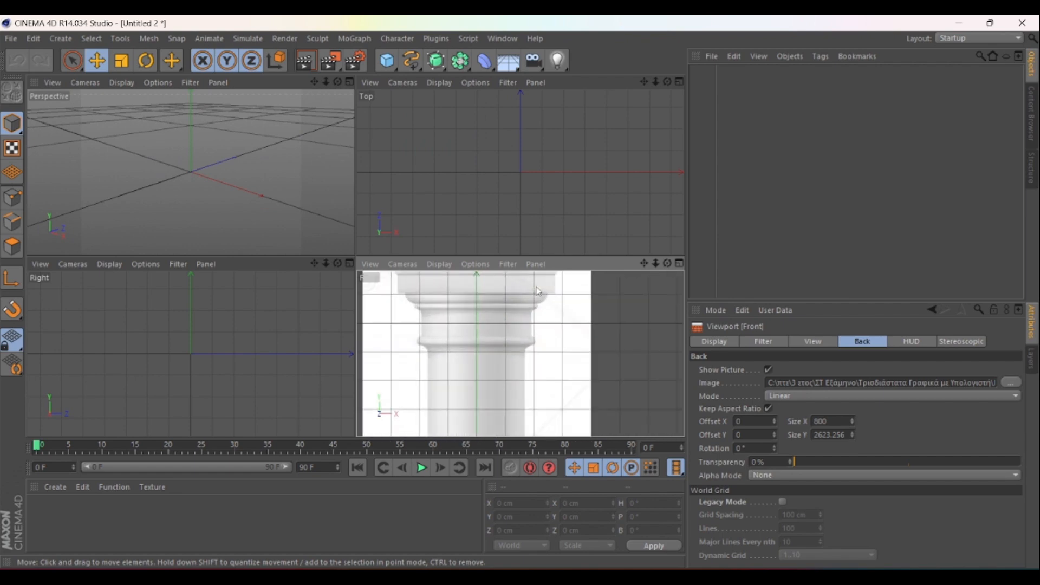
left_click(411, 60)
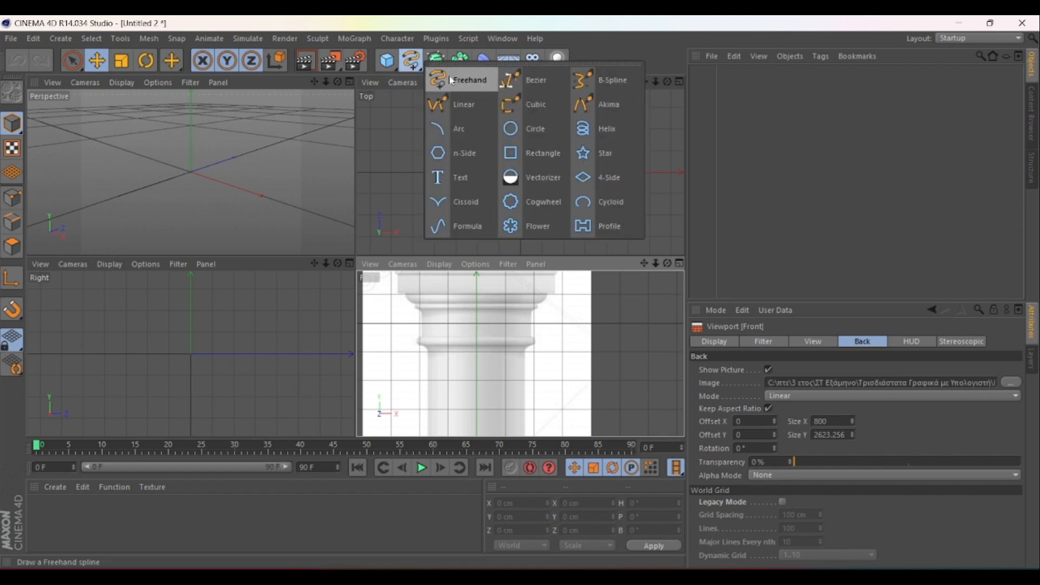
left_click(469, 105)
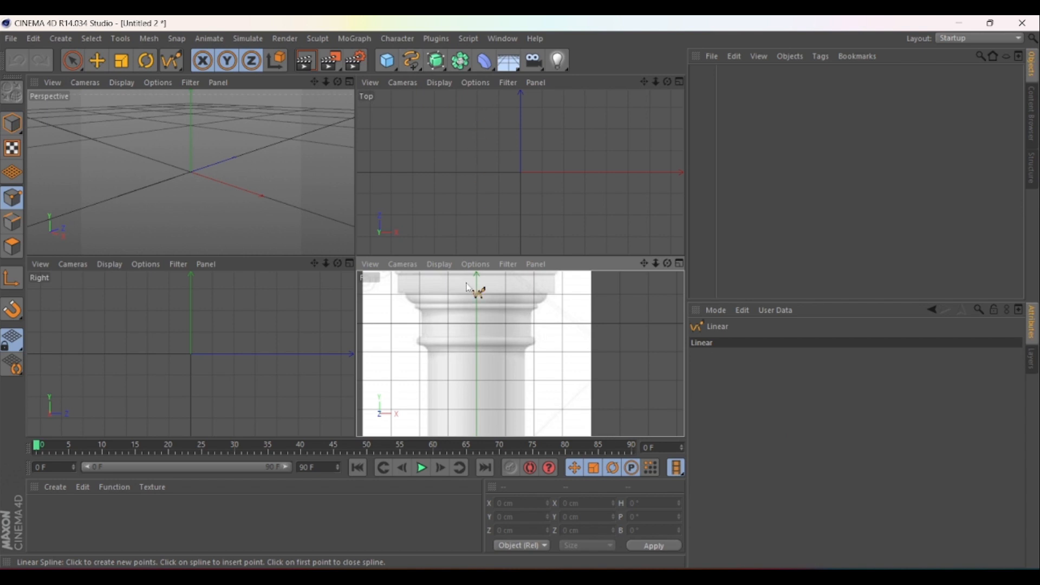
scroll(496, 301, "down", 3)
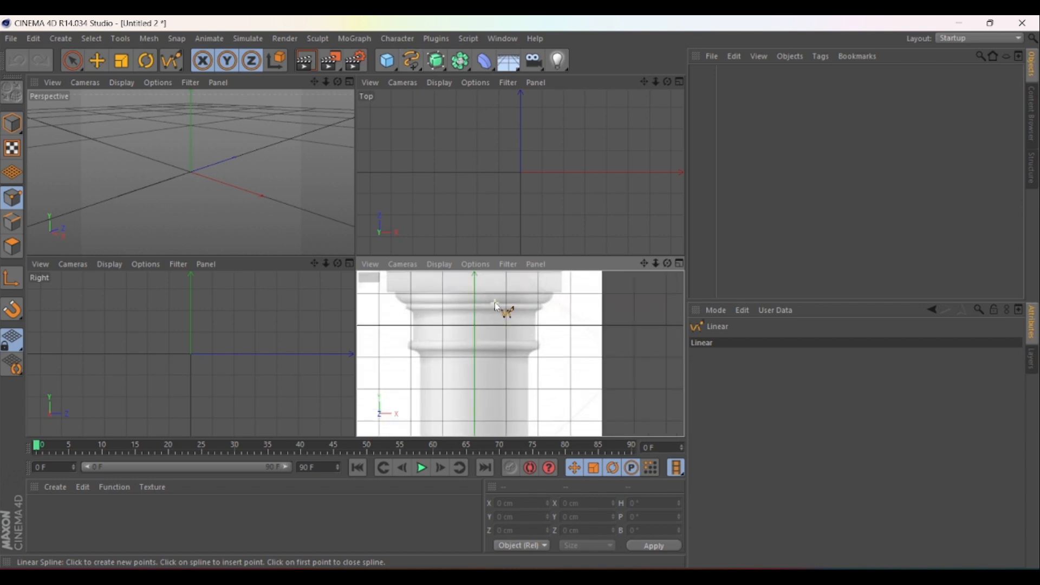
left_click_drag(643, 263, 635, 285)
left_click(473, 295)
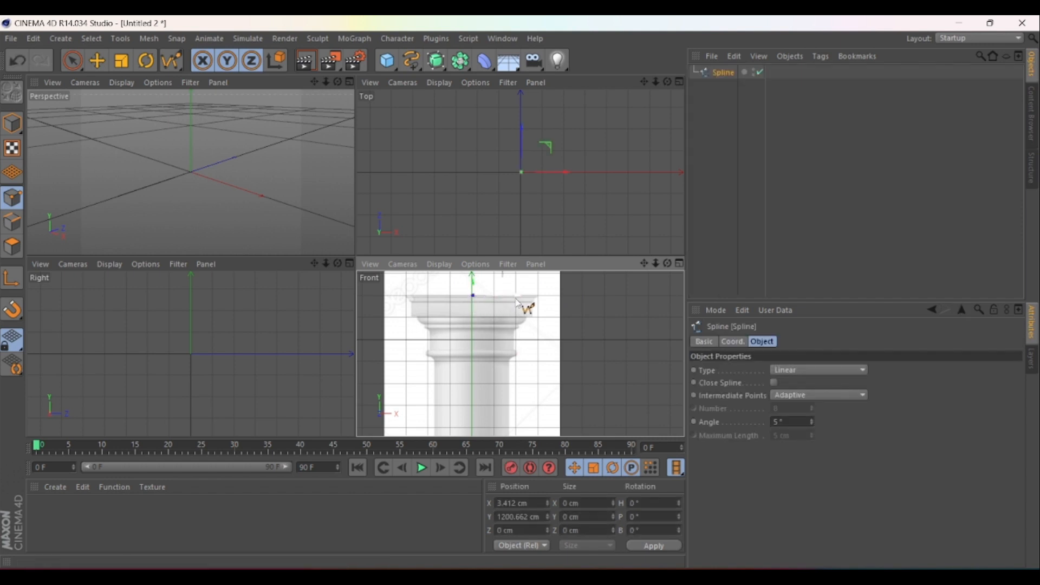
left_click(537, 295)
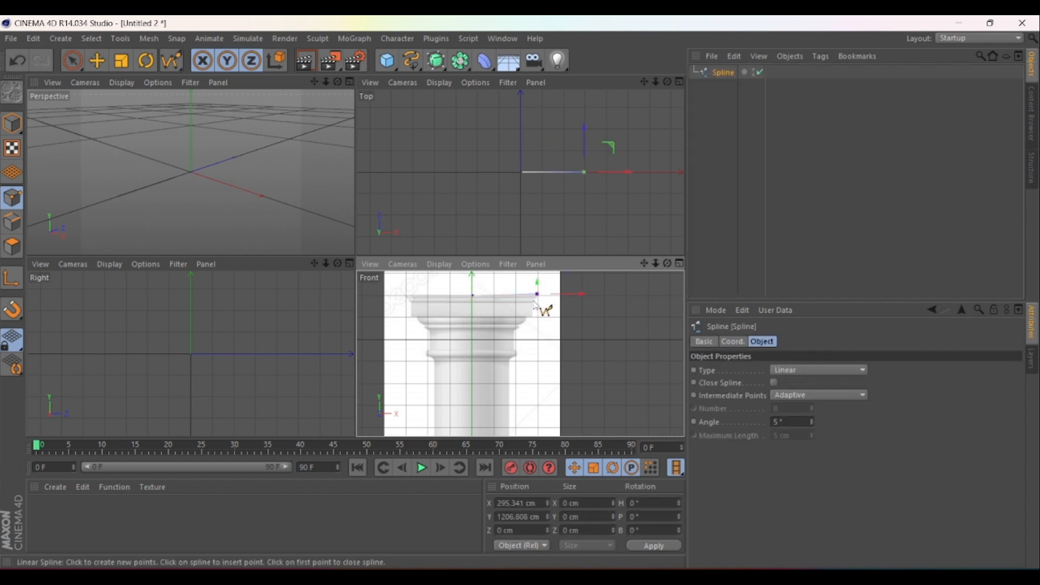
Continue the spline down the stepped right edge of the capital's top slab and inward along its underside.
scroll(538, 298, "up", 6)
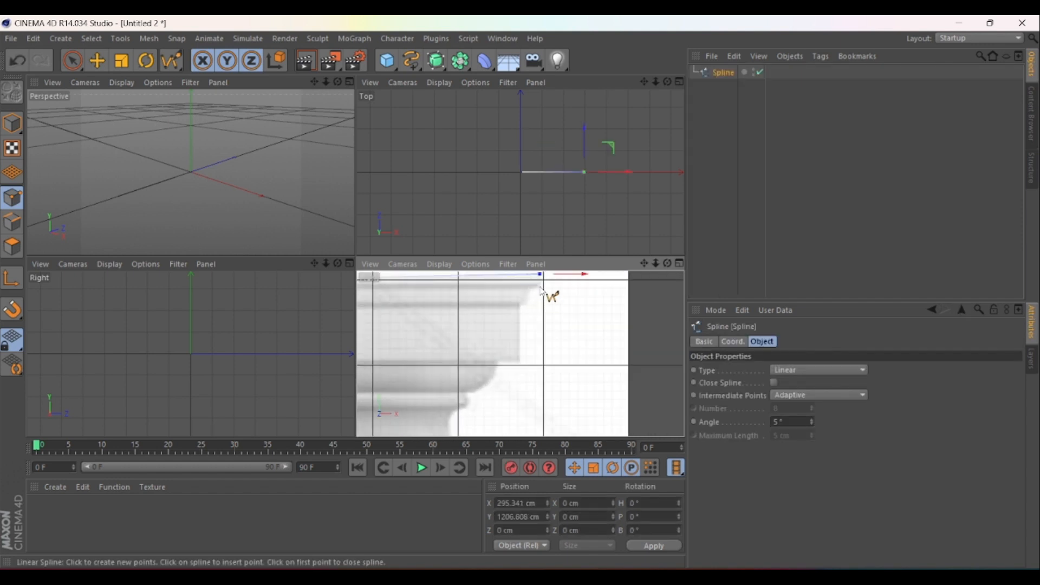
left_click(525, 287)
left_click(525, 305)
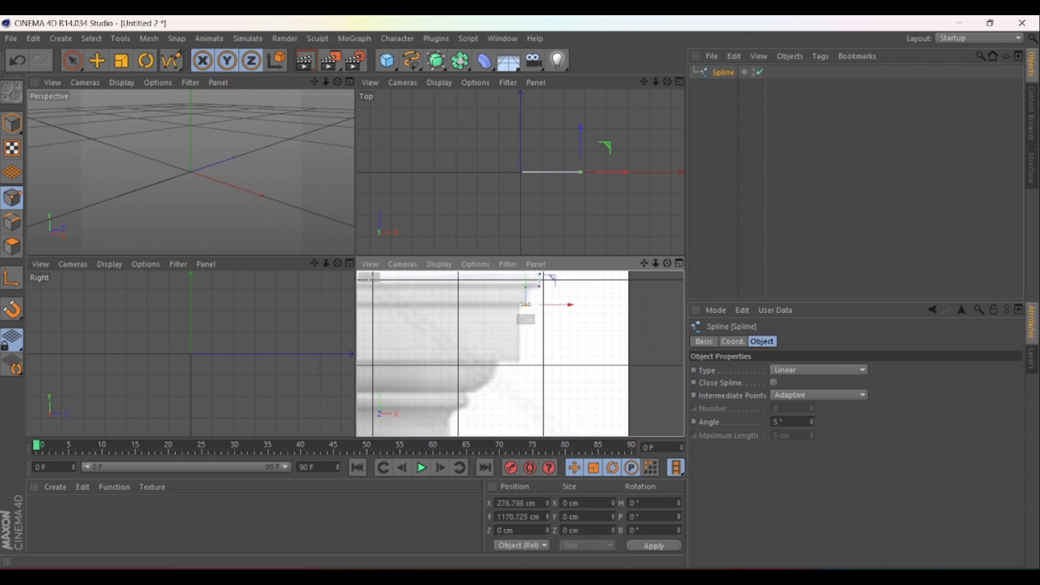
left_click(518, 304)
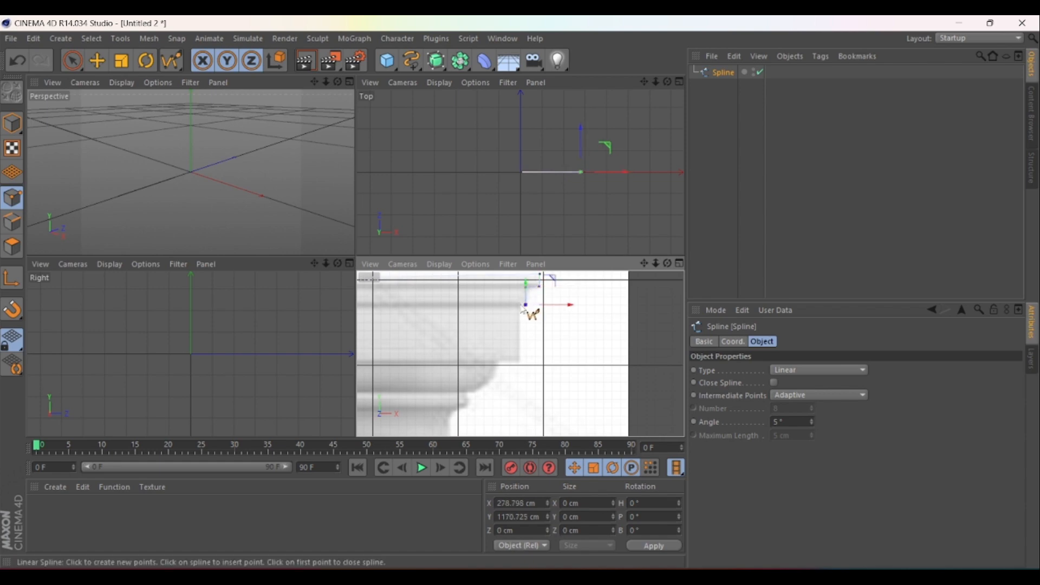
left_click(518, 360)
left_click(497, 360)
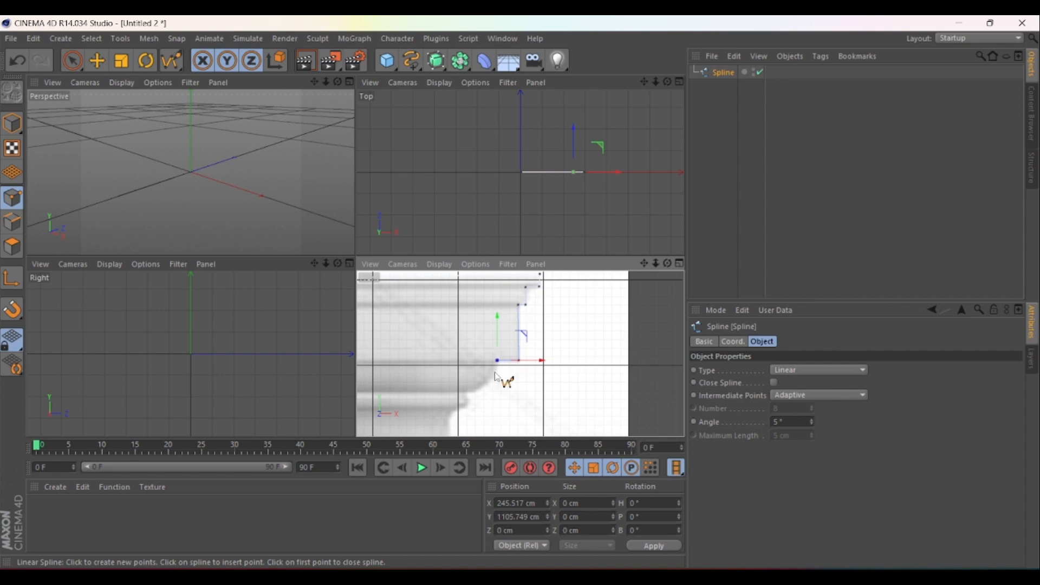
Trace the curved moulding and the small ridge beneath the capital's slab with closely spaced spline points.
left_click(494, 373)
left_click(488, 383)
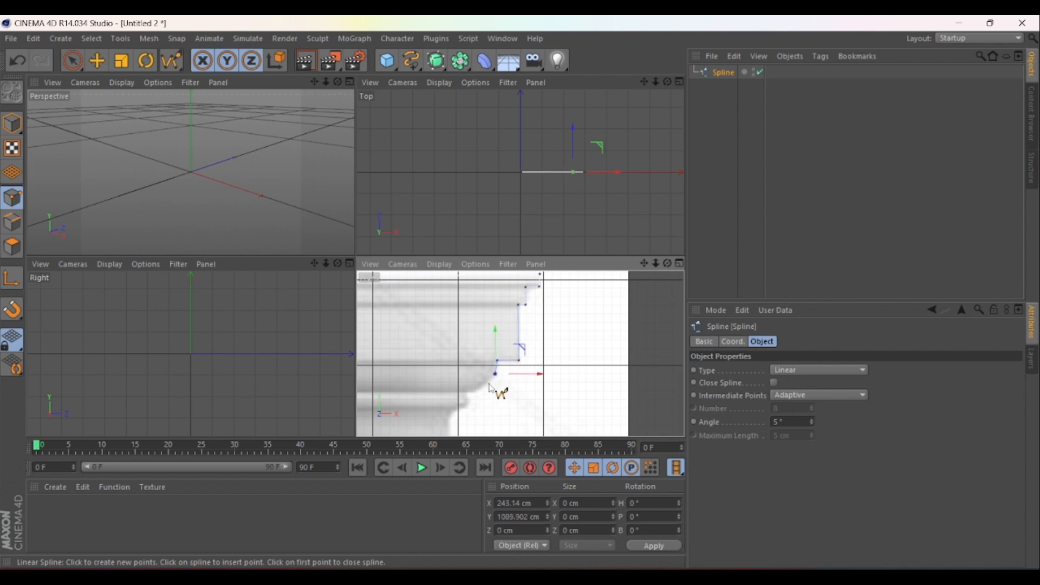
left_click(479, 392)
left_click(462, 392)
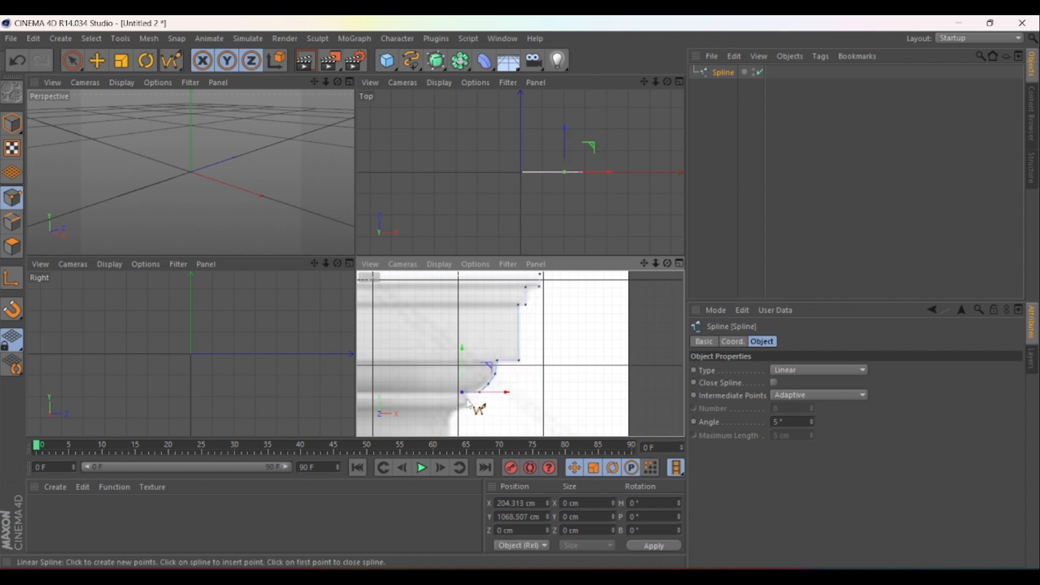
left_click(468, 403)
left_click(456, 410)
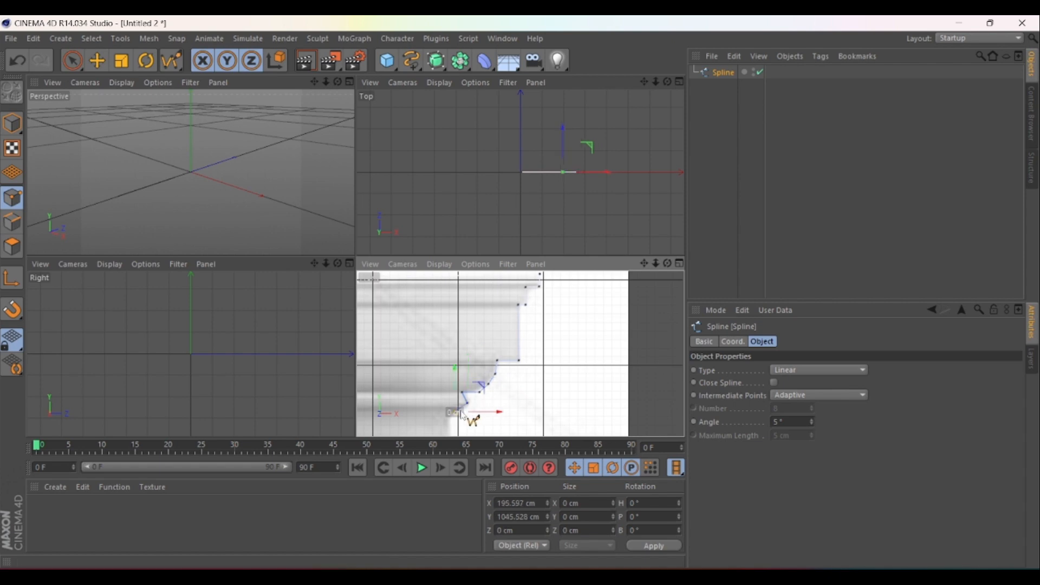
Extend the spline down the capital's neck and around the lower ring moulding to the top of the shaft.
scroll(479, 416, "down", 2)
left_click_drag(646, 262, 685, 159)
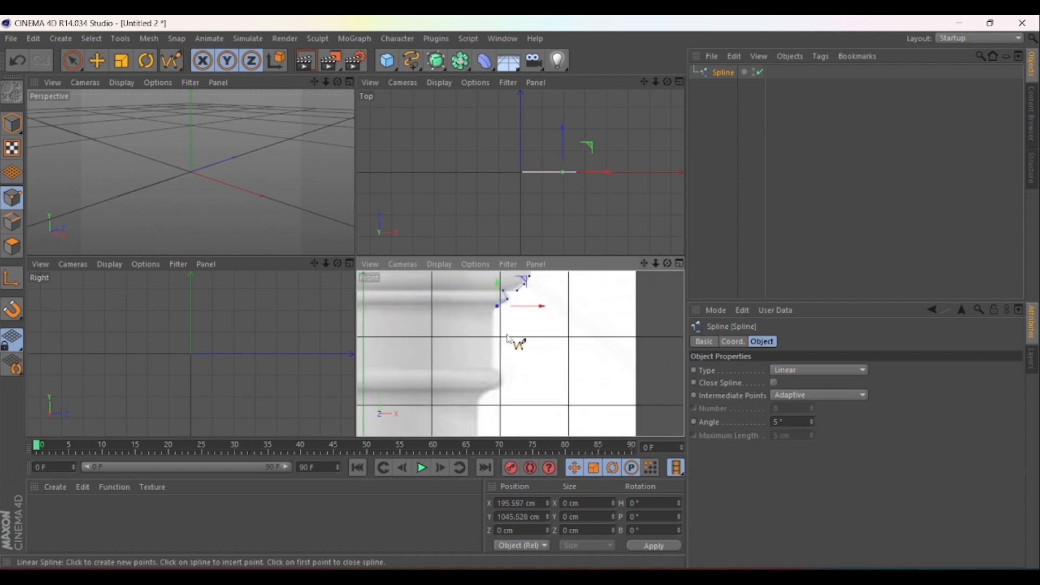
left_click(493, 368)
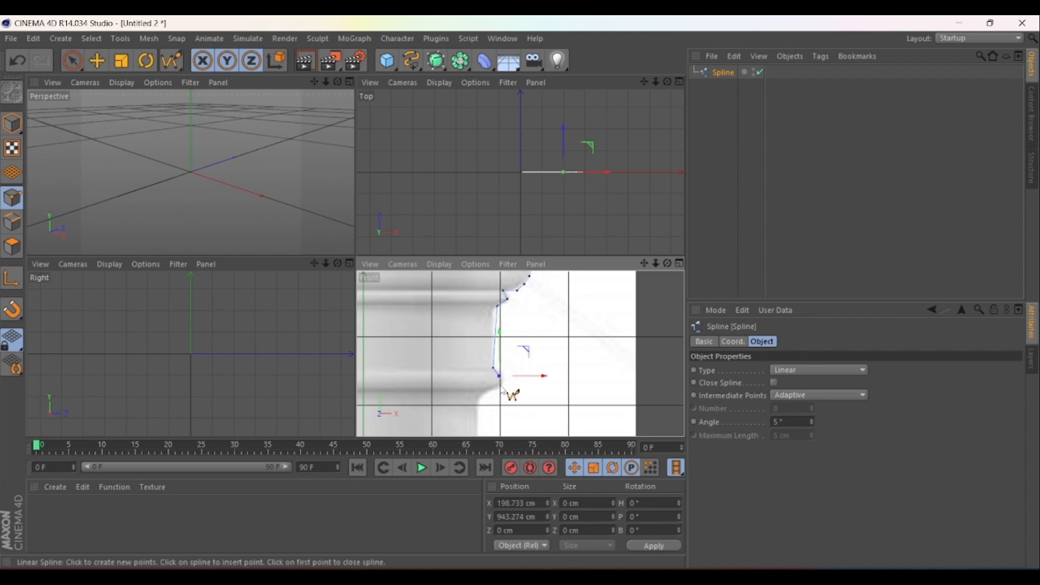
left_click(500, 385)
left_click(492, 387)
left_click(479, 398)
left_click(474, 405)
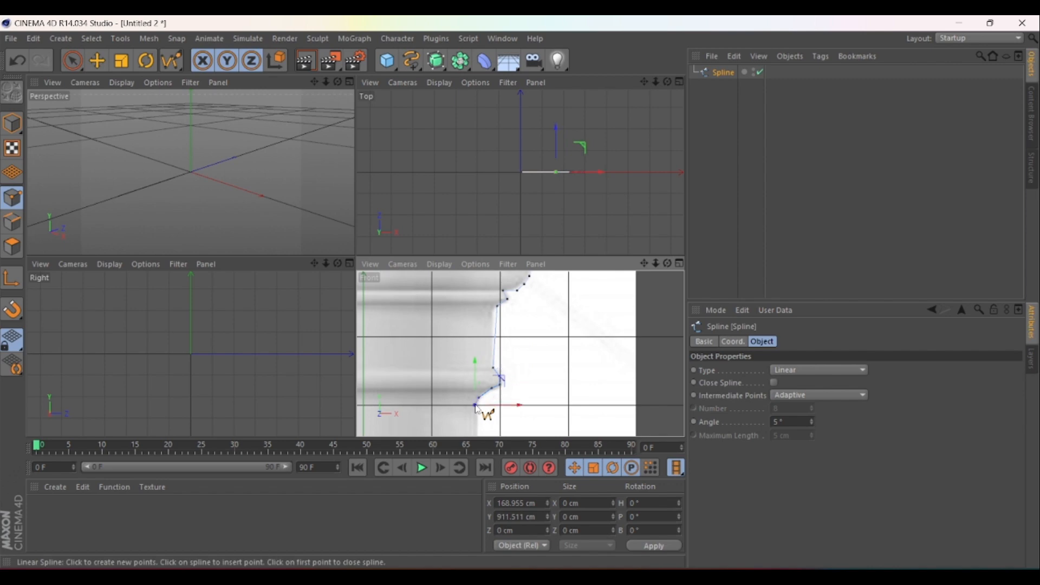
Check the traced spline against the column's capital and base in the Front view.
left_click_drag(646, 266, 645, 222)
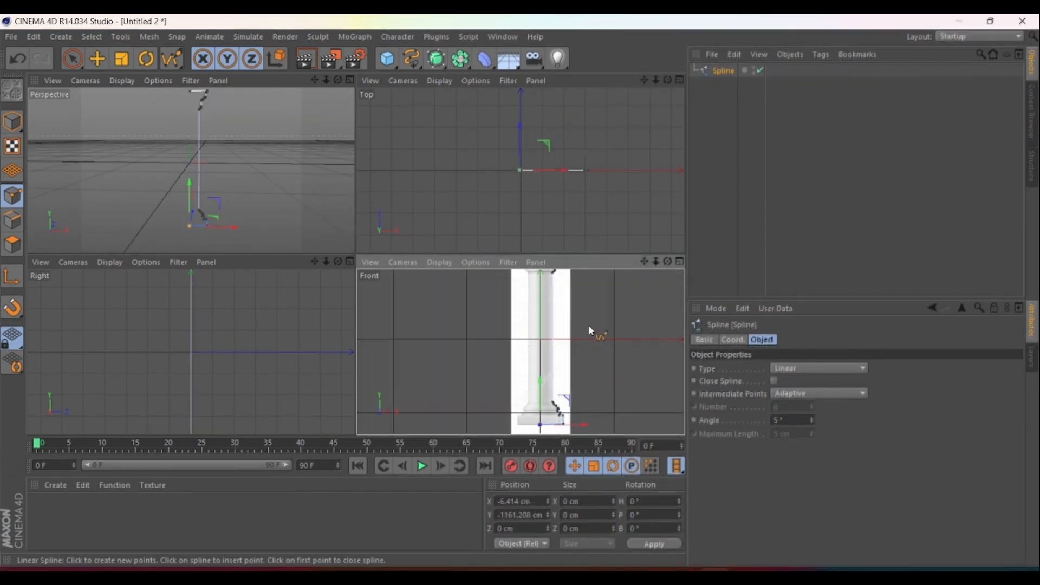
left_click_drag(646, 265, 640, 316)
scroll(540, 307, "up", 3)
scroll(540, 307, "up", 5)
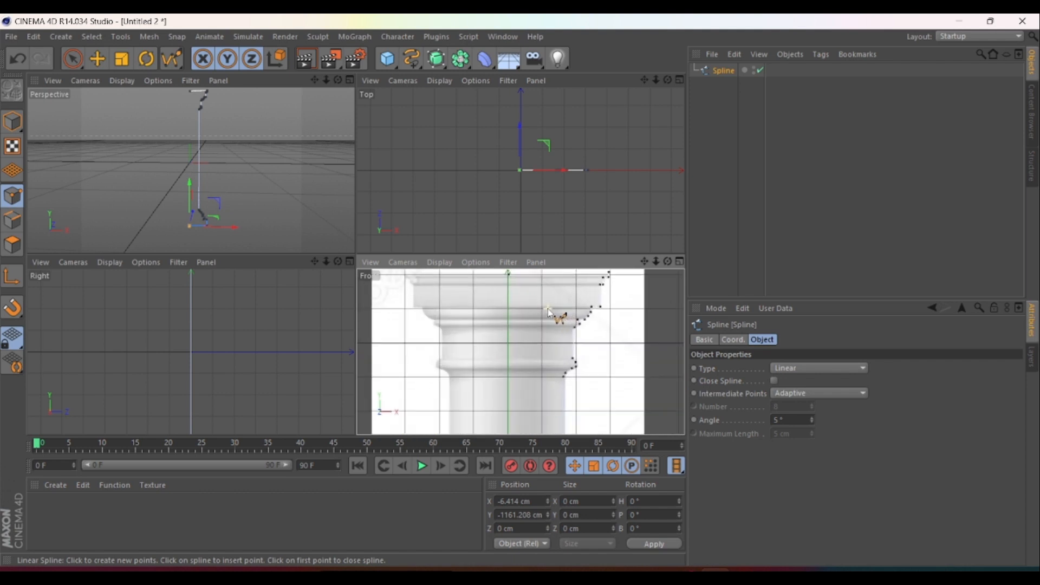
left_click_drag(644, 262, 654, 110)
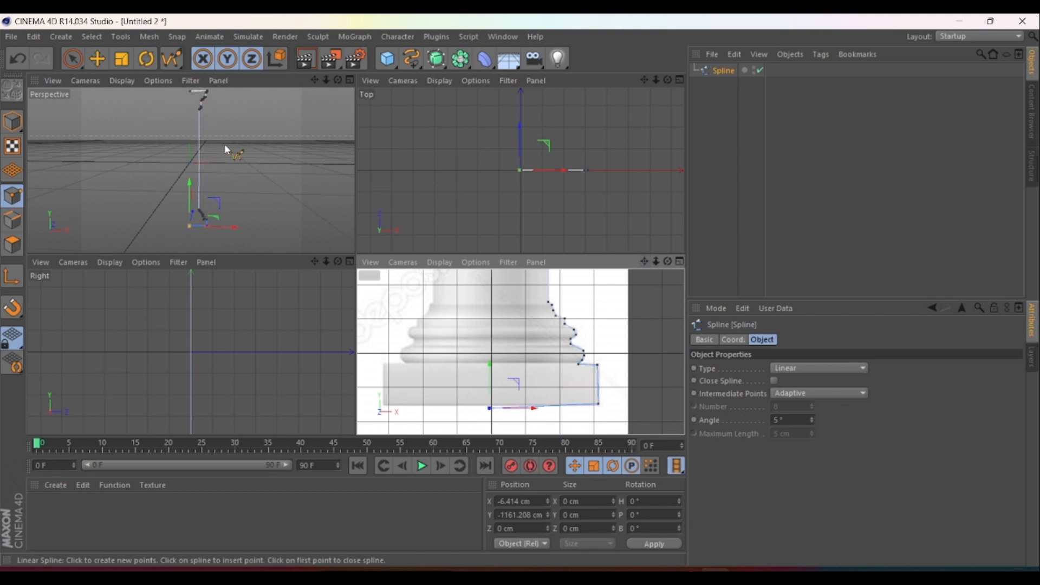
Add a Lathe NURBS object and make the column profile spline its child.
left_click(437, 60)
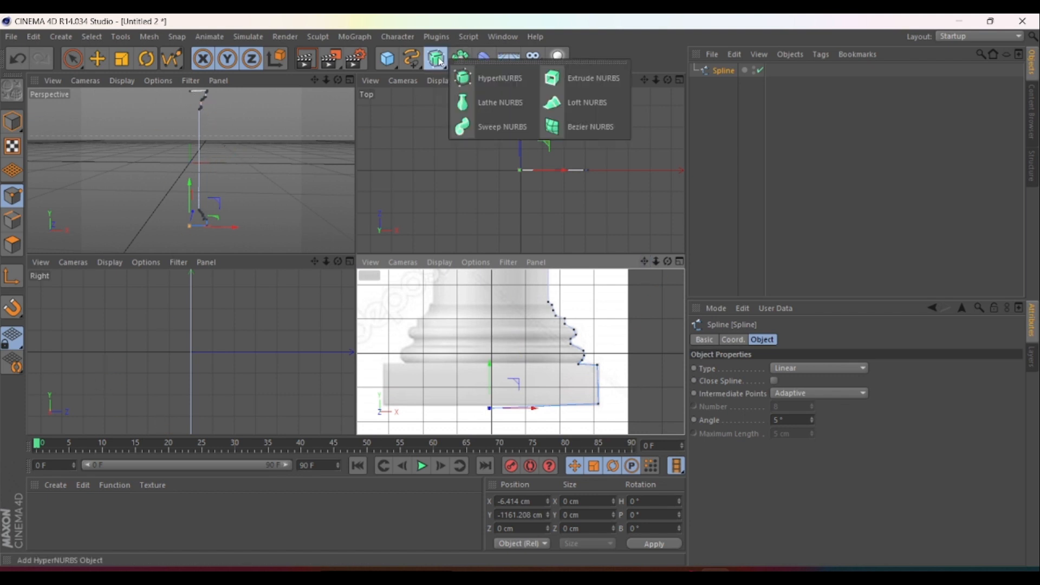
left_click(500, 102)
left_click(724, 84)
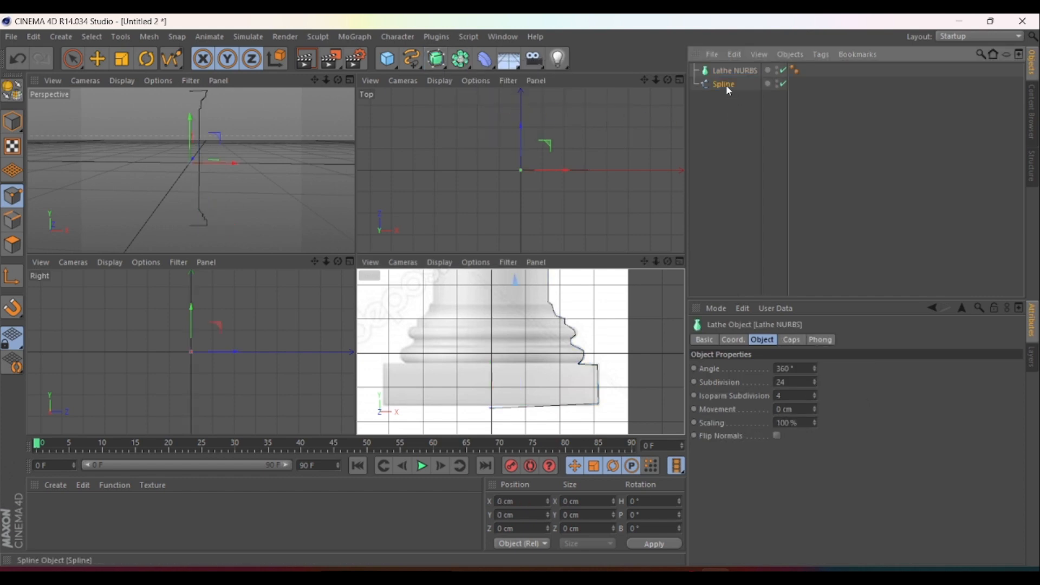
left_click_drag(747, 75, 742, 69)
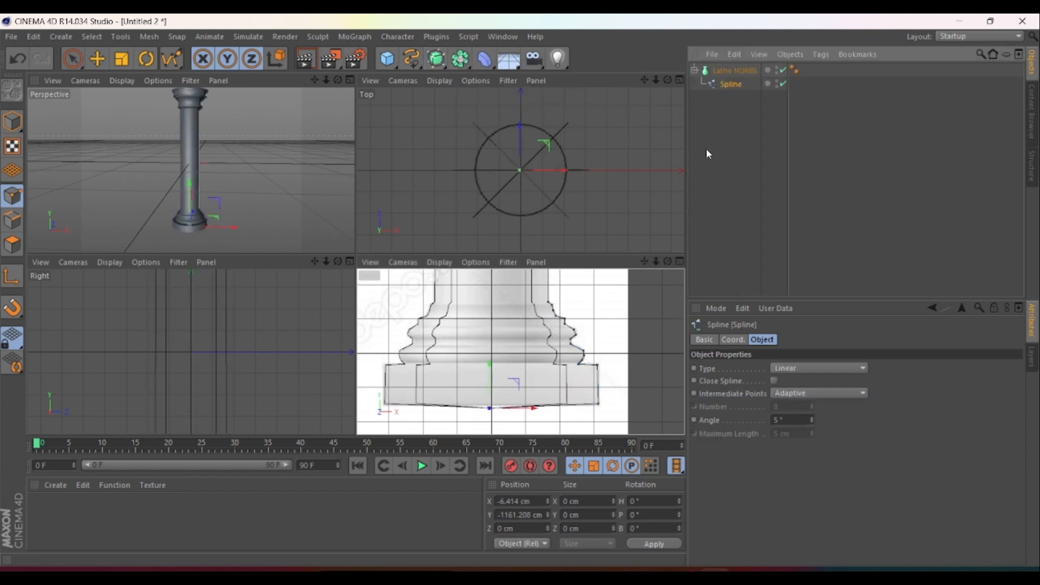
mouse_move(337, 80)
left_mouse_down()
mouse_move(350, 87)
mouse_move(337, 84)
left_mouse_up()
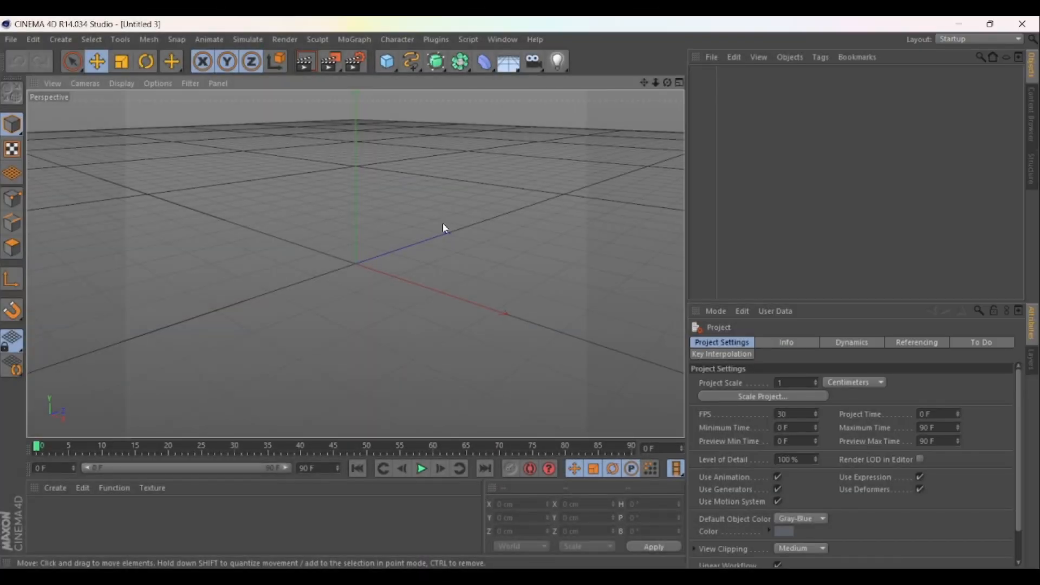
Show all four views in the new project and load the extrude1 window image as the Front viewport's background.
left_click(435, 74)
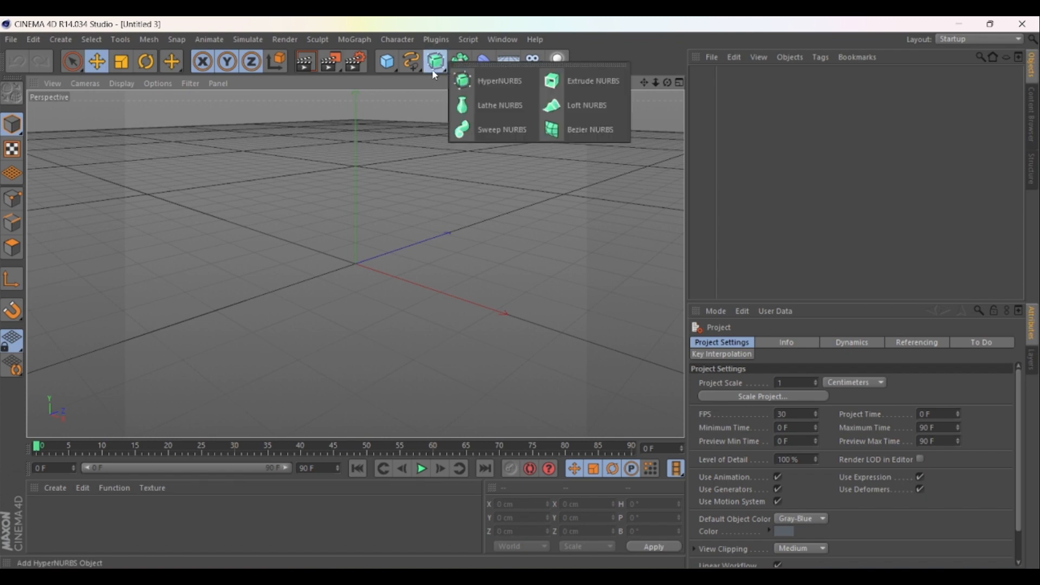
left_click(376, 218)
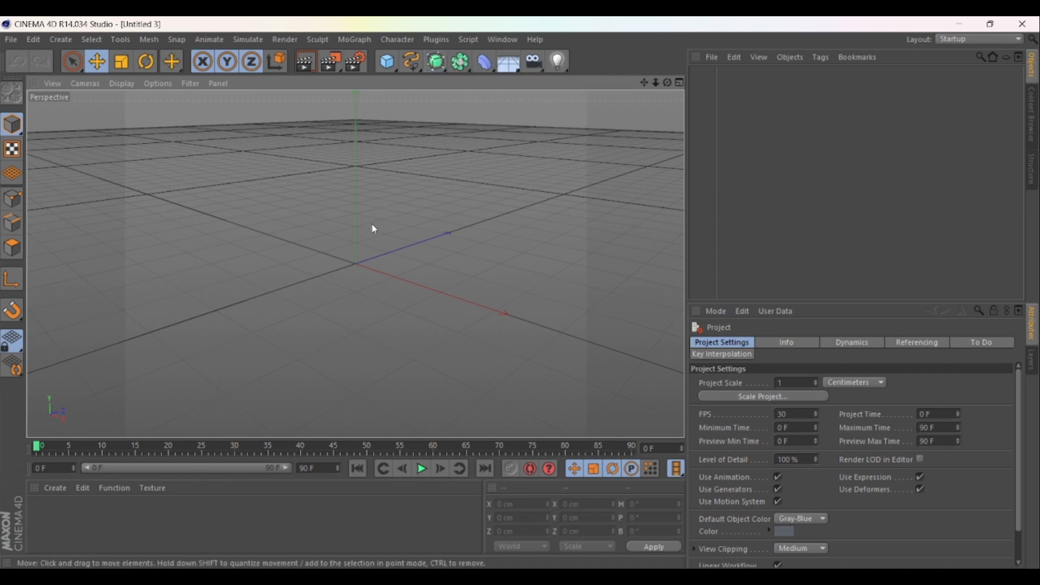
middle_click(320, 231)
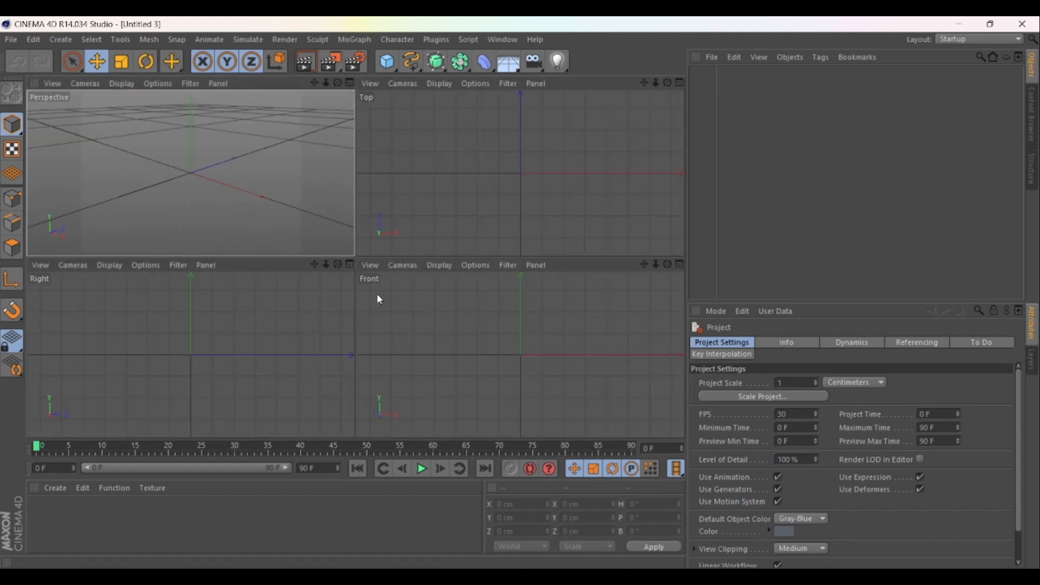
left_click(471, 268)
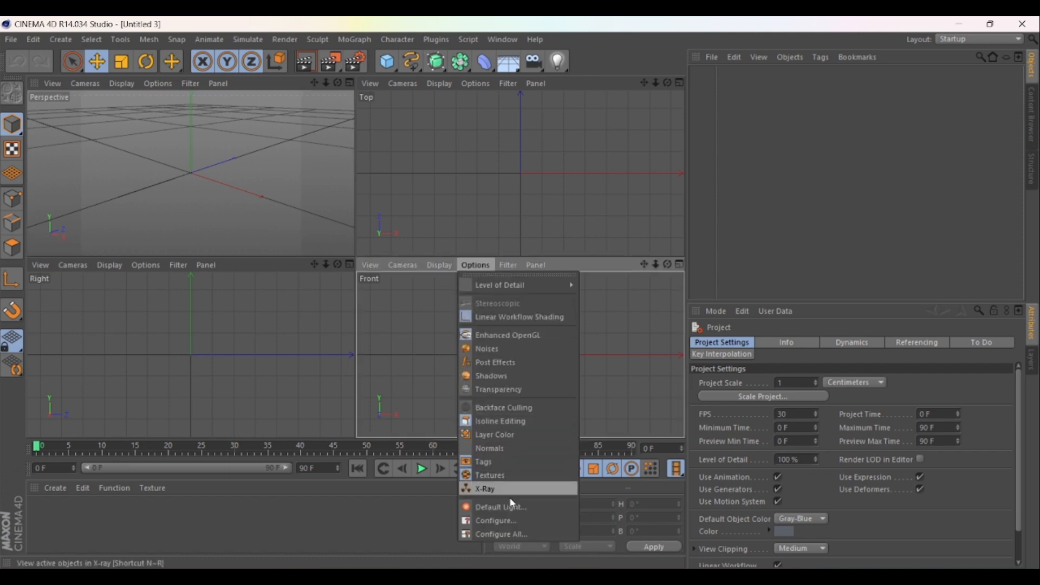
left_click(516, 522)
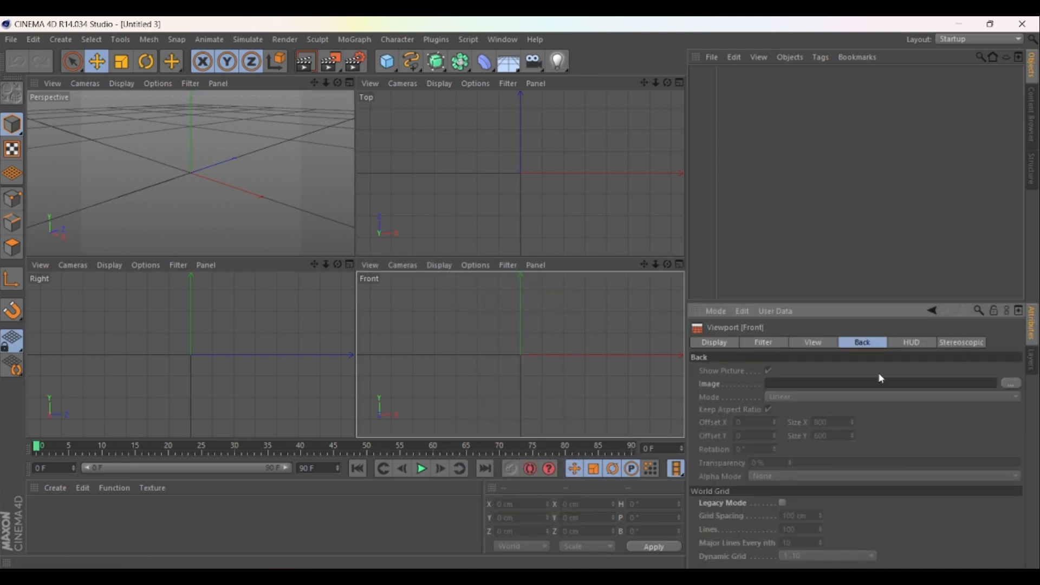
left_click(1013, 385)
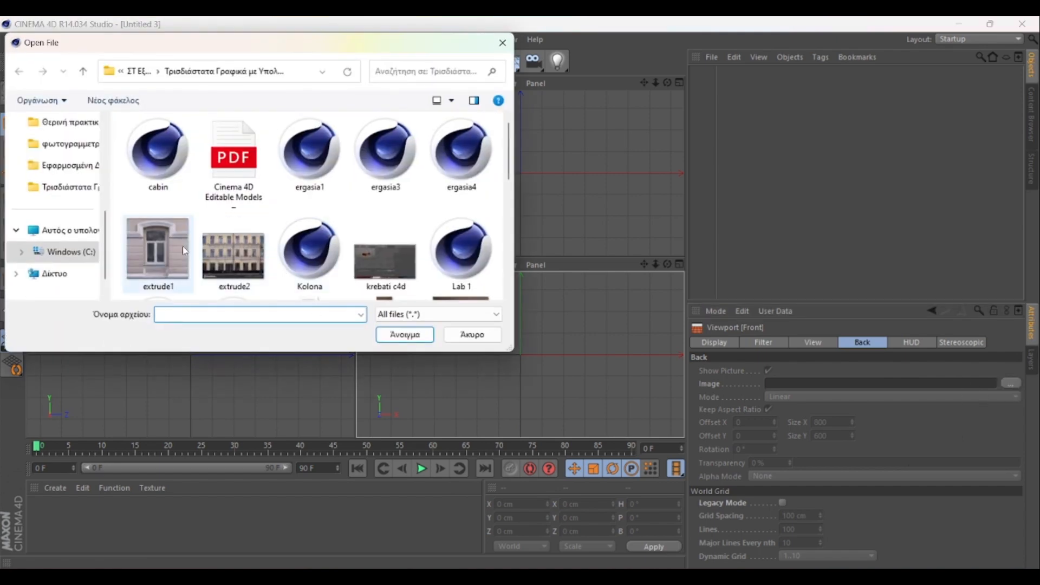
left_click(179, 256)
left_click(410, 335)
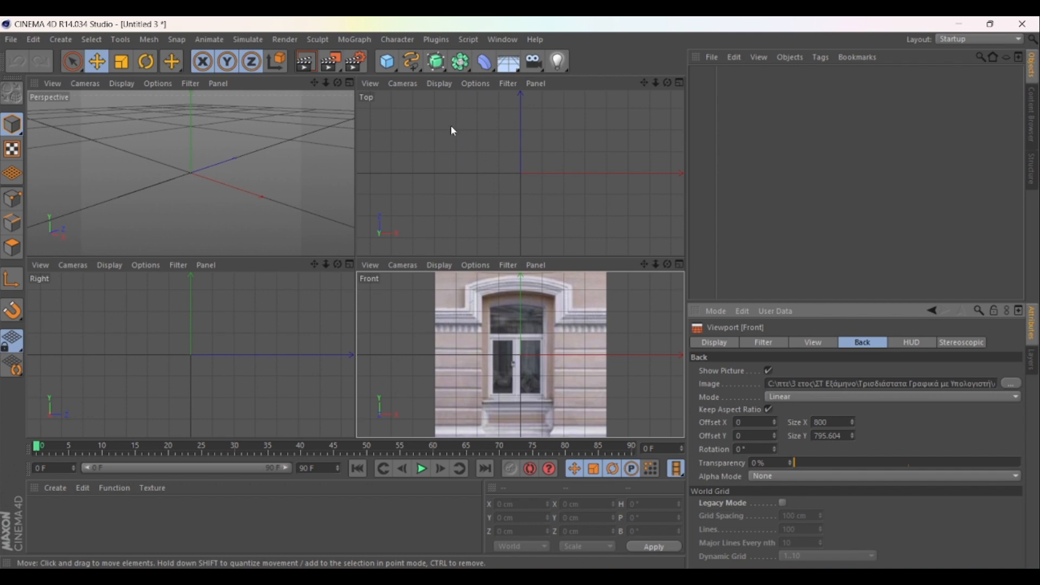
Start a Linear spline in the Front view along the cornice's upper edge, from the photo's left border to the corner and up towards the arch.
left_click(420, 70)
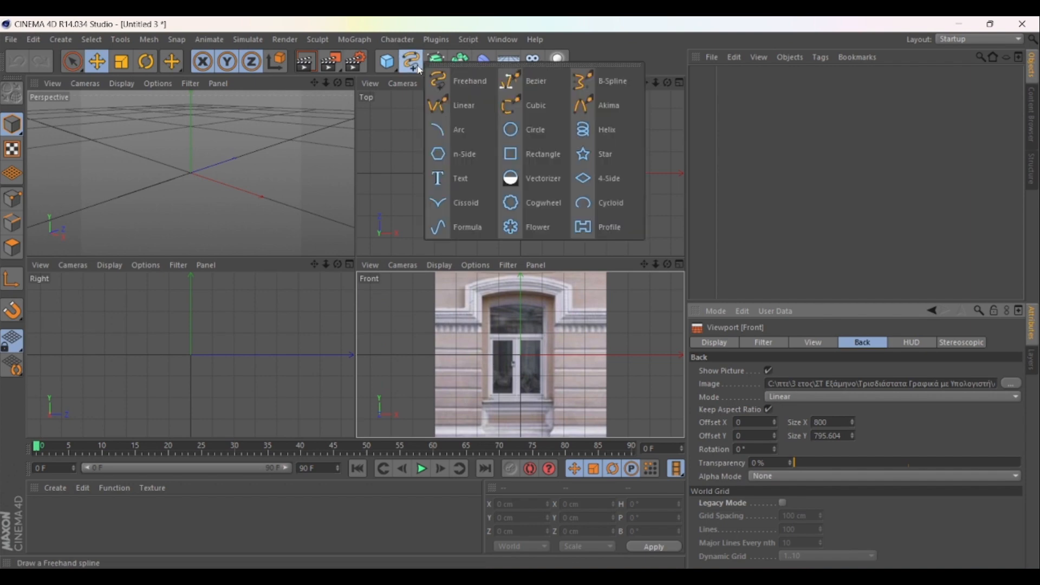
left_click(482, 113)
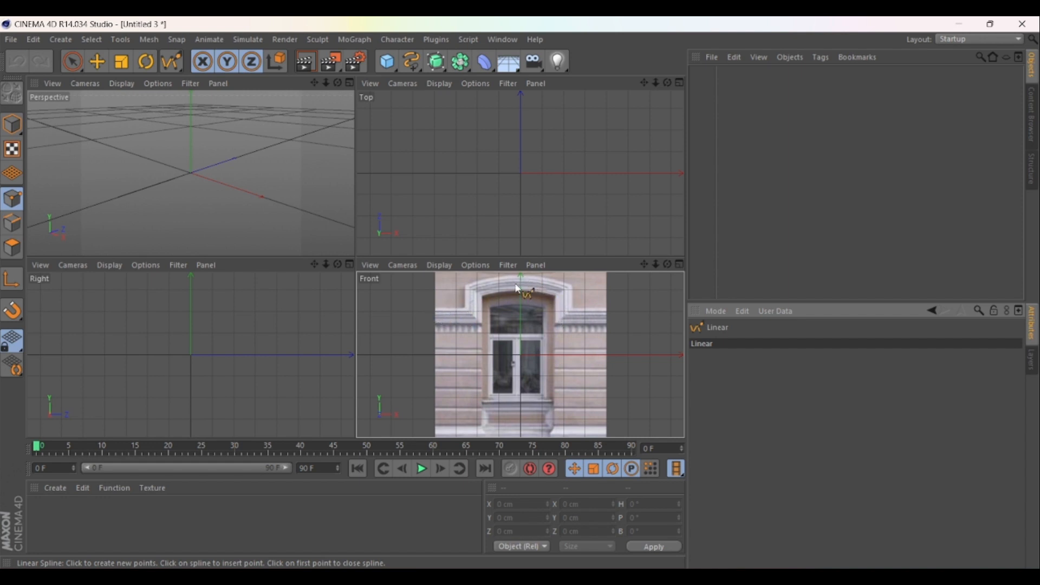
left_click(438, 313)
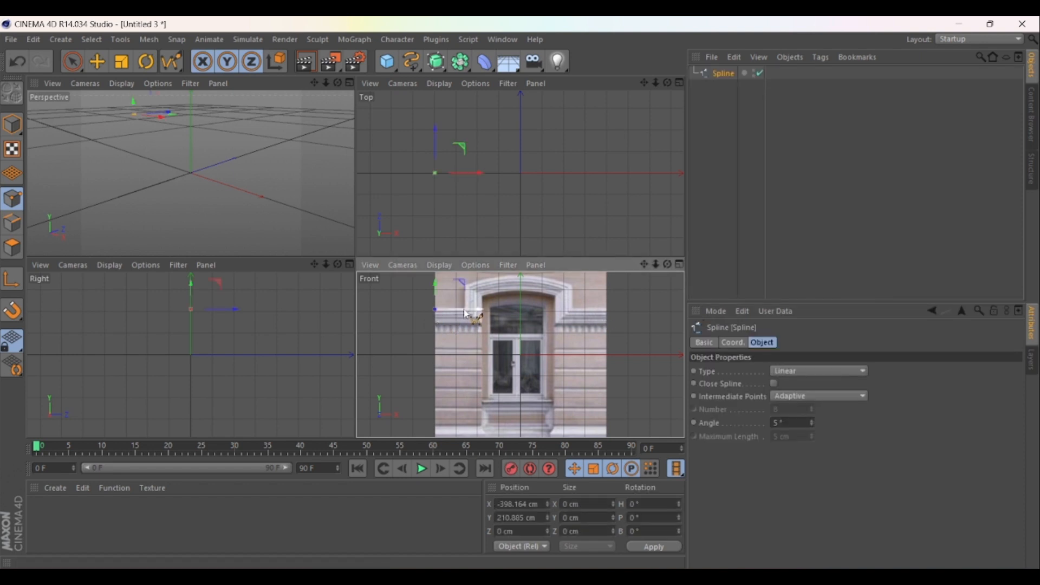
scroll(469, 314, "up", 3)
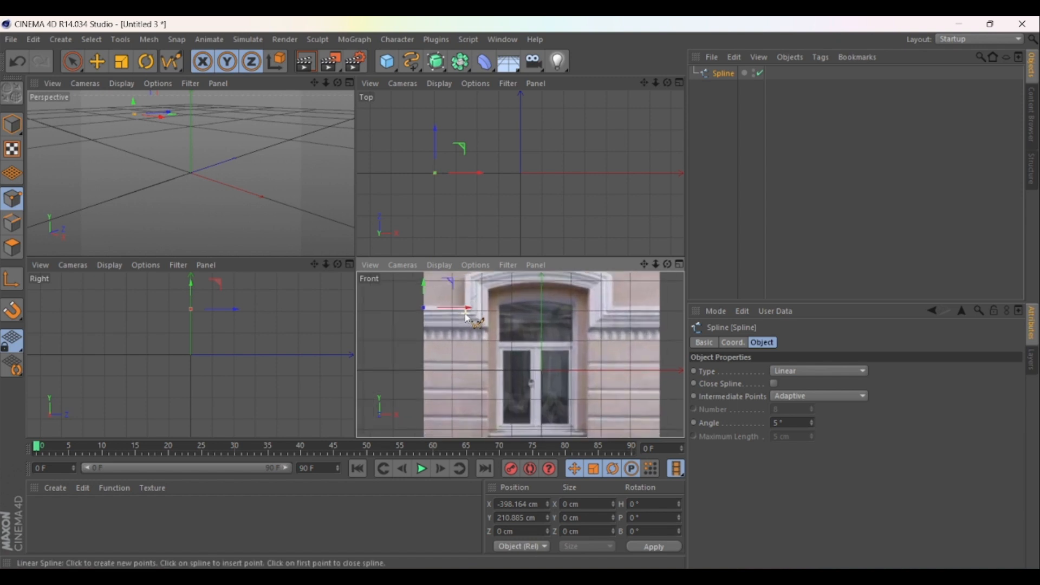
left_click(469, 304)
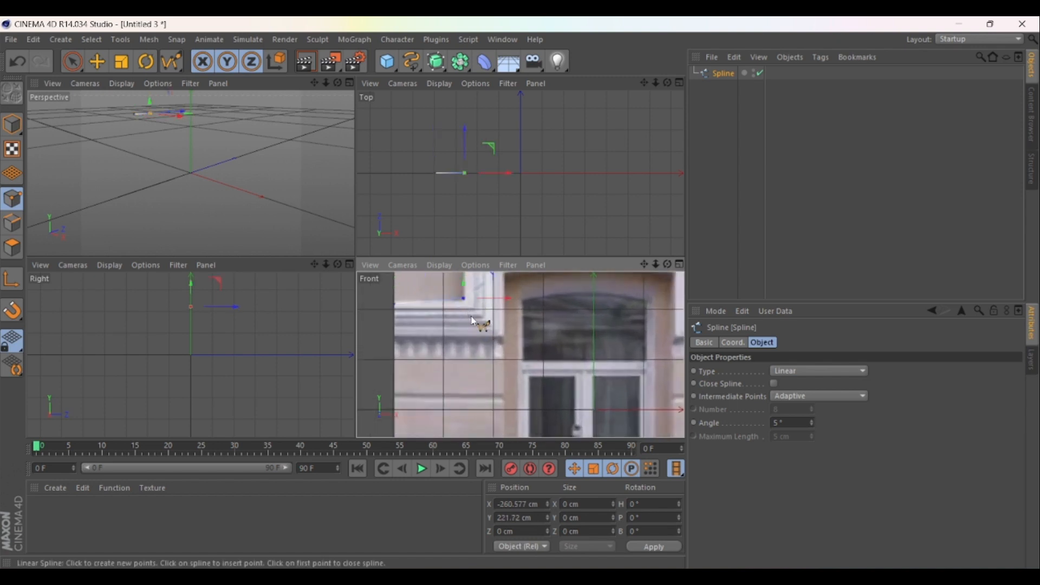
scroll(471, 308, "down", 3)
scroll(473, 309, "up", 4)
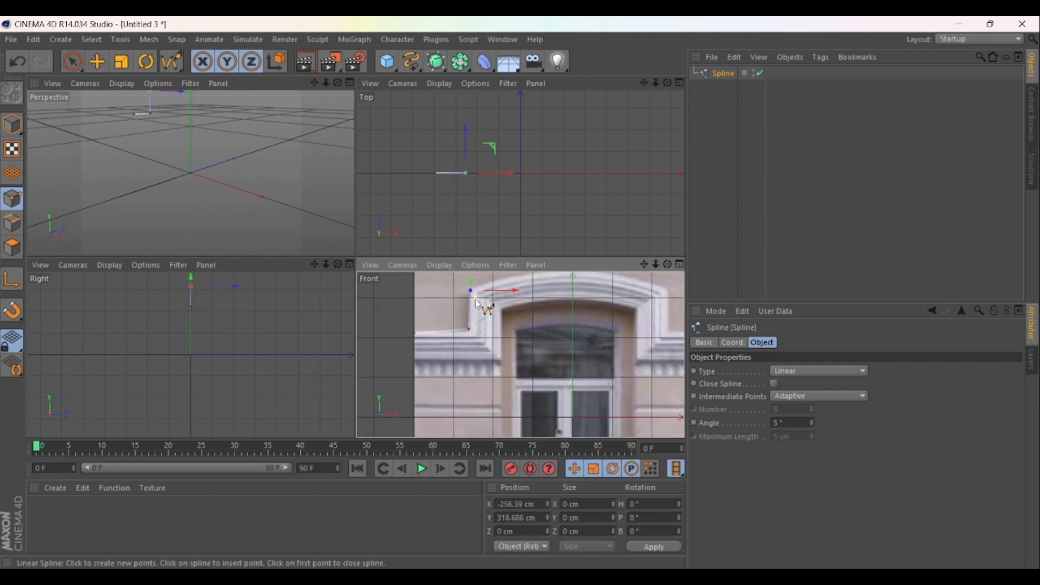
Carry the spline around the arched window moulding and close it at its first point on the photo's left border.
scroll(395, 368, "up", 3)
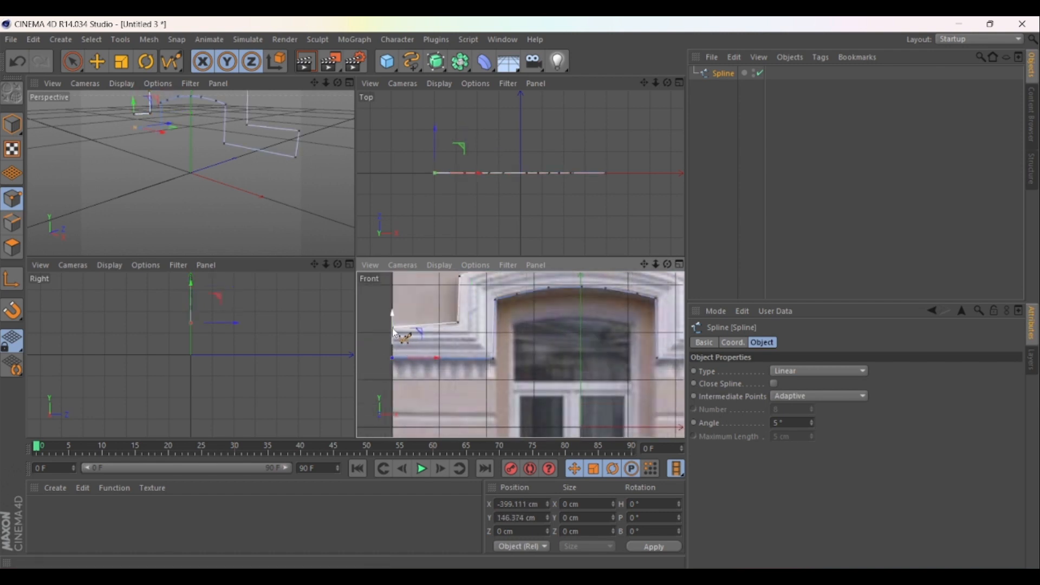
scroll(401, 329, "up", 2)
scroll(401, 329, "up", 1)
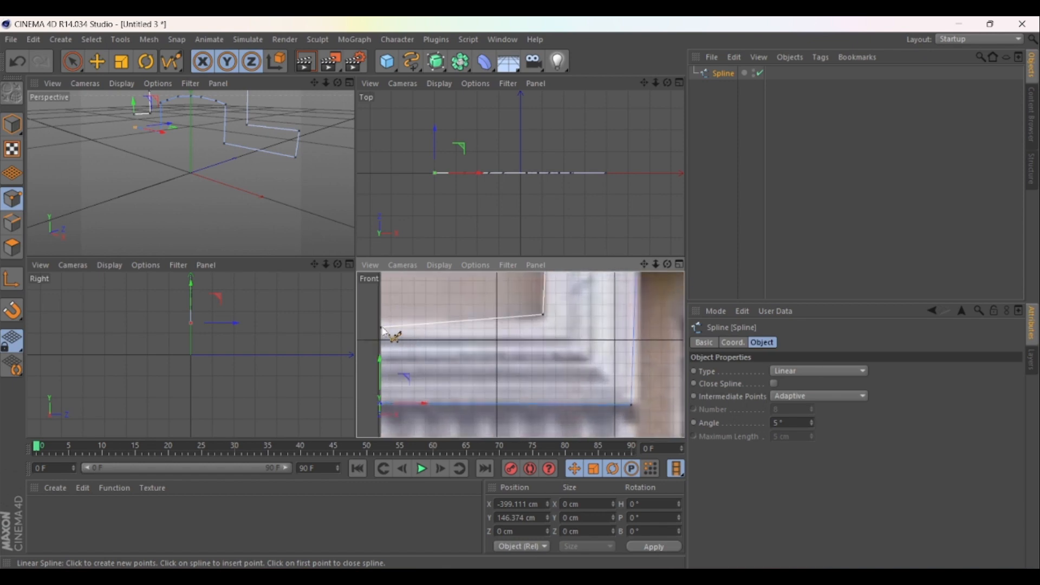
left_click(381, 328)
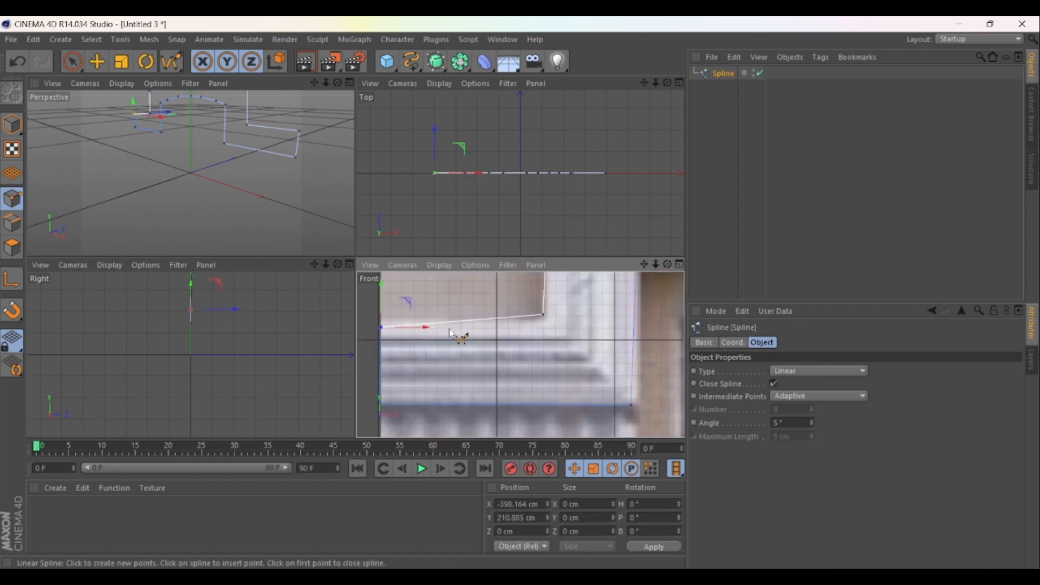
scroll(465, 336, "down", 2)
scroll(464, 336, "down", 2)
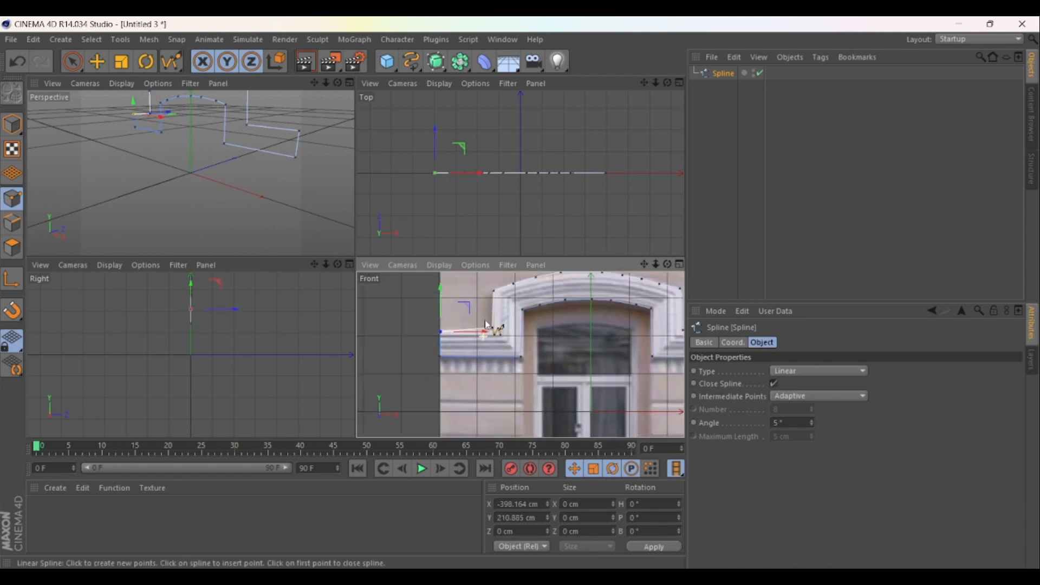
Add an Extrude NURBS object and make the window moulding spline its child.
left_click(436, 62)
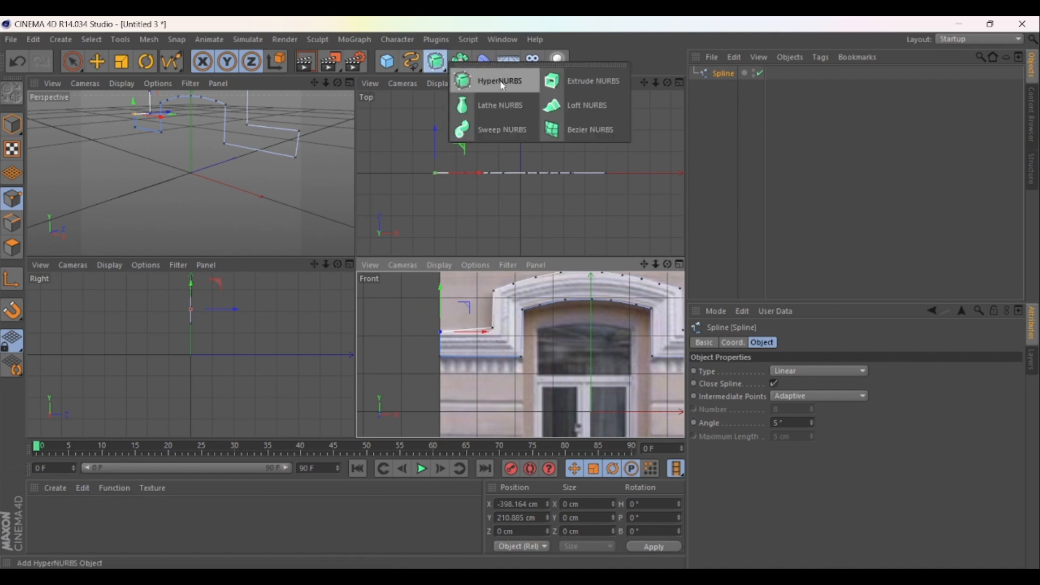
left_click(574, 81)
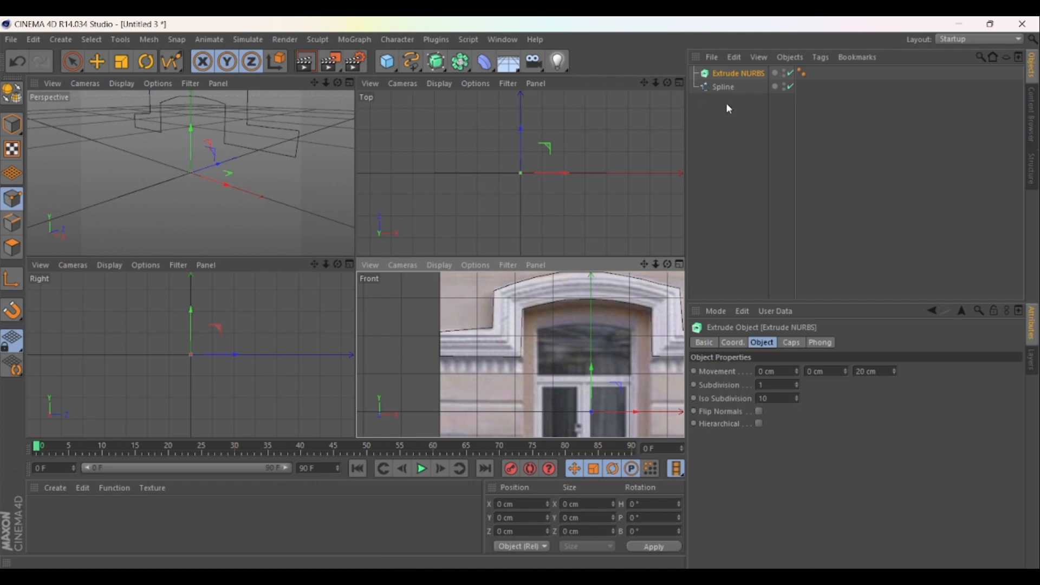
left_click_drag(729, 87, 750, 73)
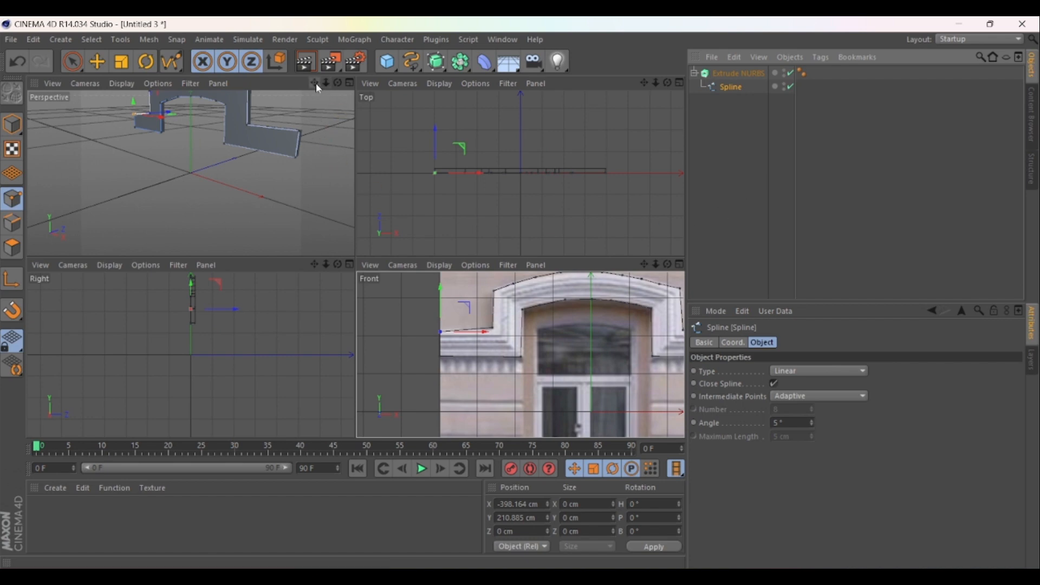
Increase the Extrude NURBS depth along Z to 64 cm, check the moulding's thickness in the Perspective view and adjust the depth further.
left_click_drag(316, 83, 374, 81)
key("e")
left_click(638, 305)
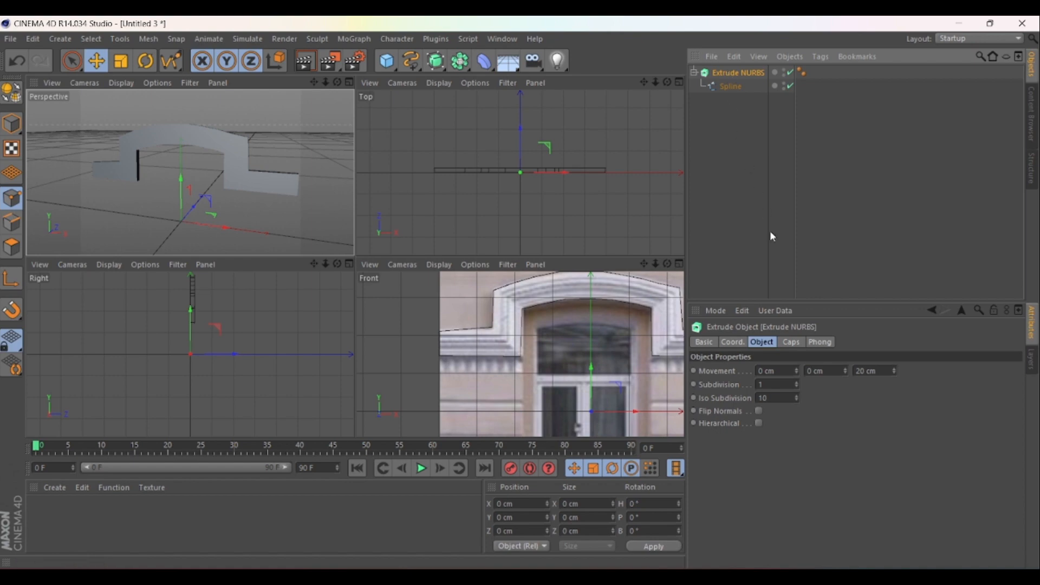
left_click_drag(894, 371, 894, 349)
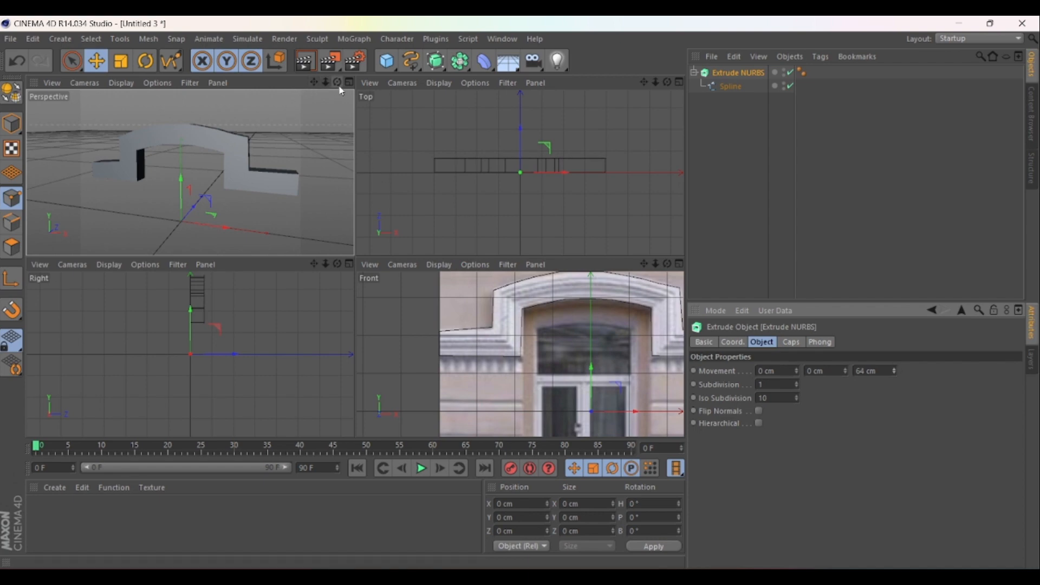
left_click_drag(337, 82, 382, 85)
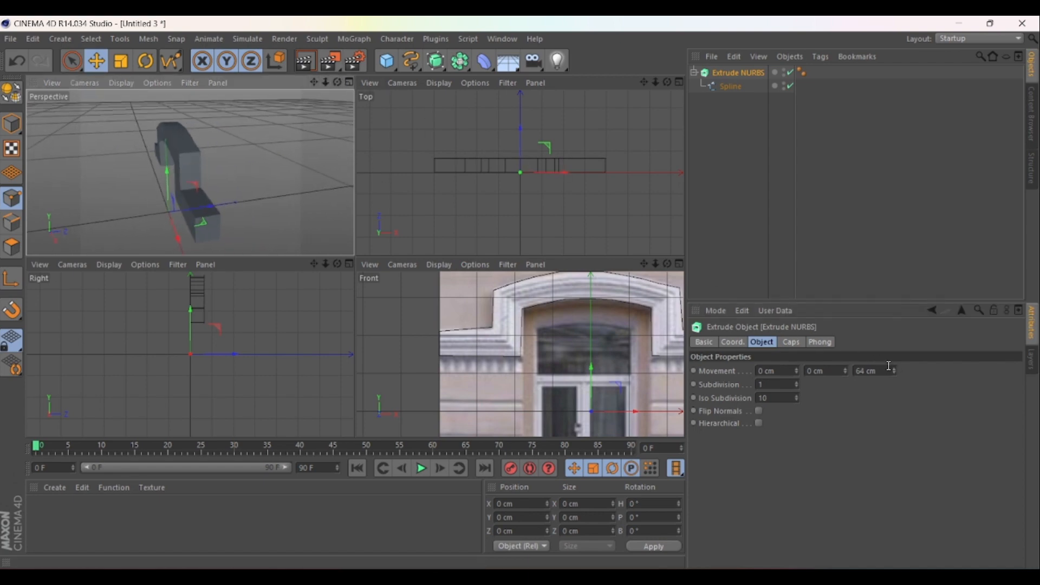
left_click_drag(894, 370, 883, 371)
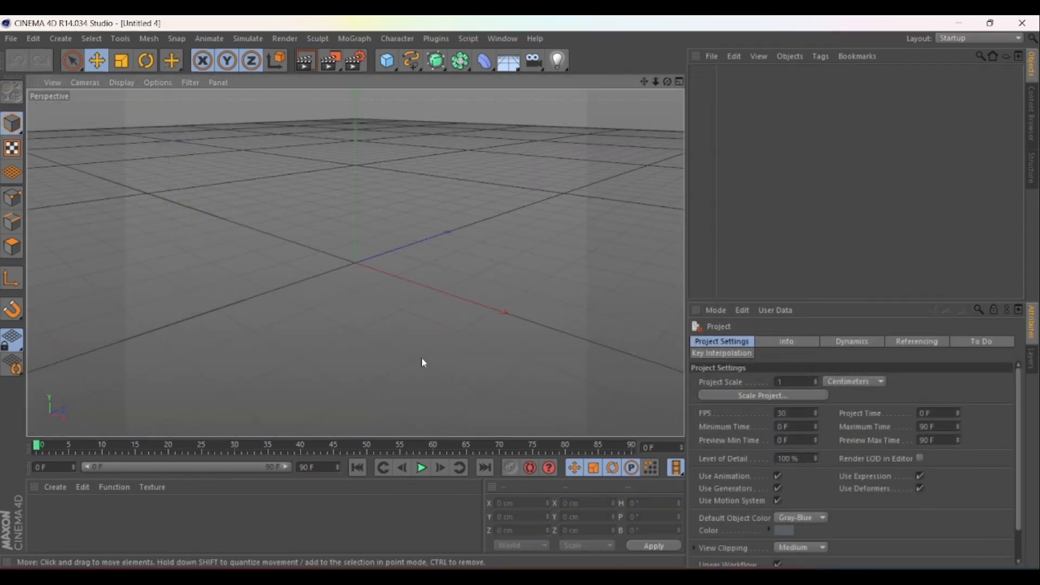
Show all four views in the new project and load the extrude2 facade image as the Front viewport's background.
middle_click(331, 247)
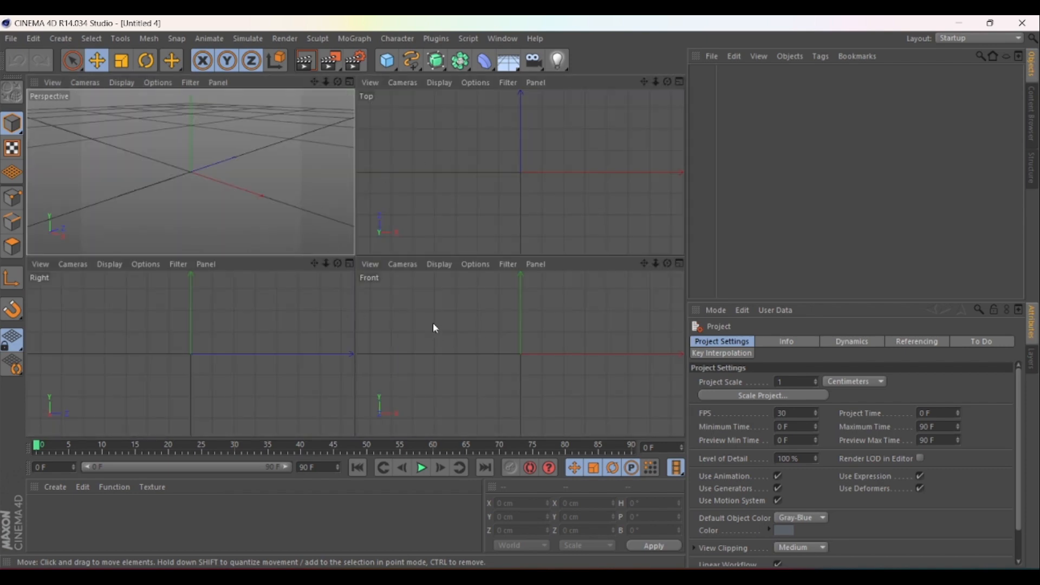
left_click(475, 264)
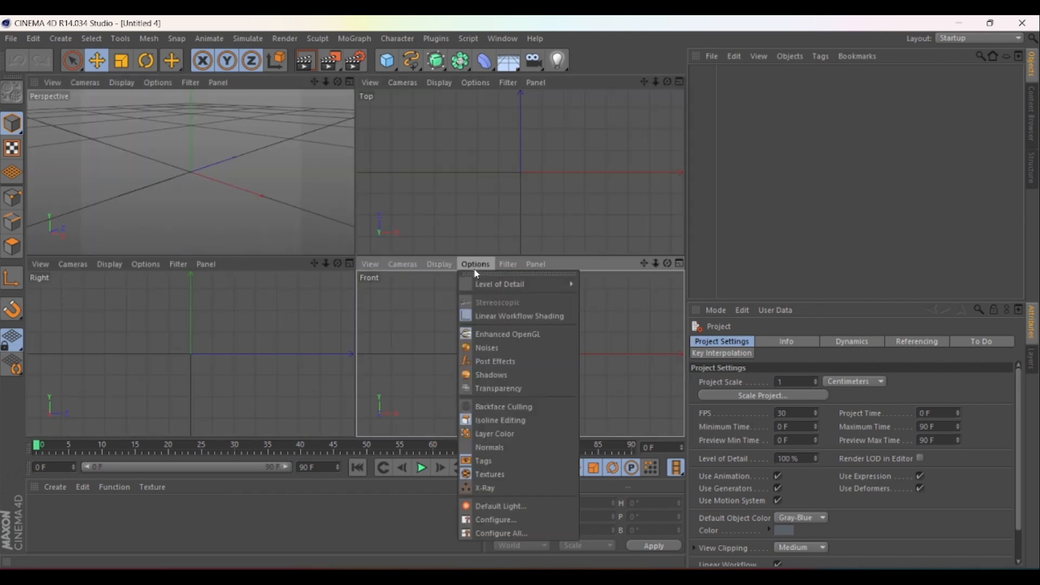
left_click(512, 521)
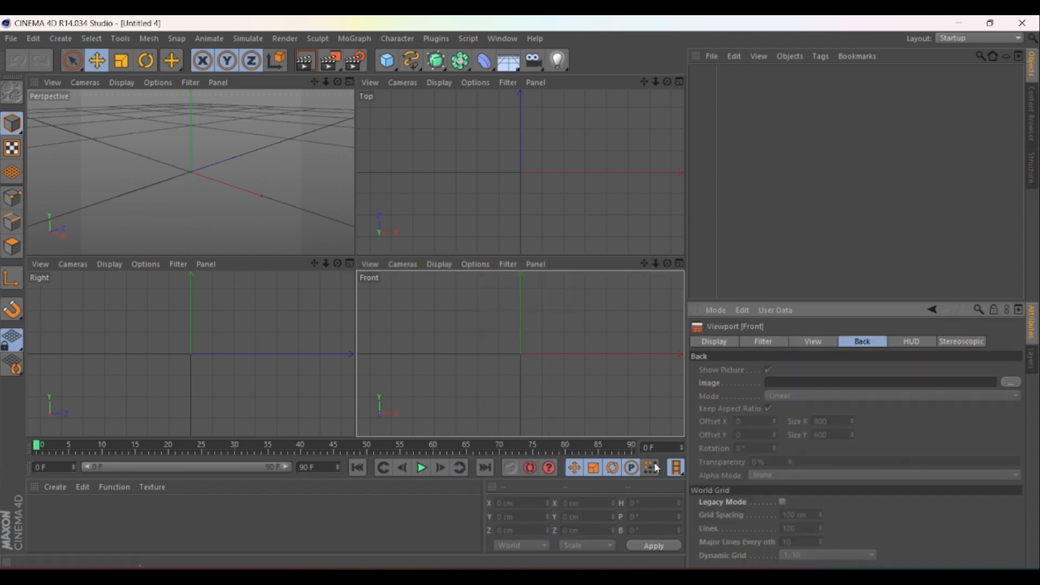
left_click(1011, 384)
left_click(325, 266)
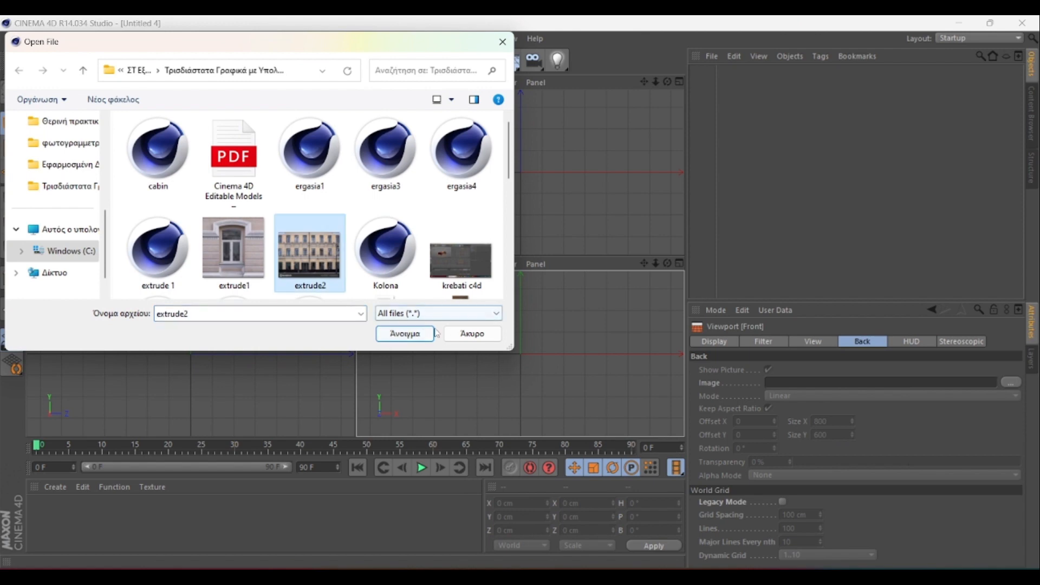
left_click(415, 333)
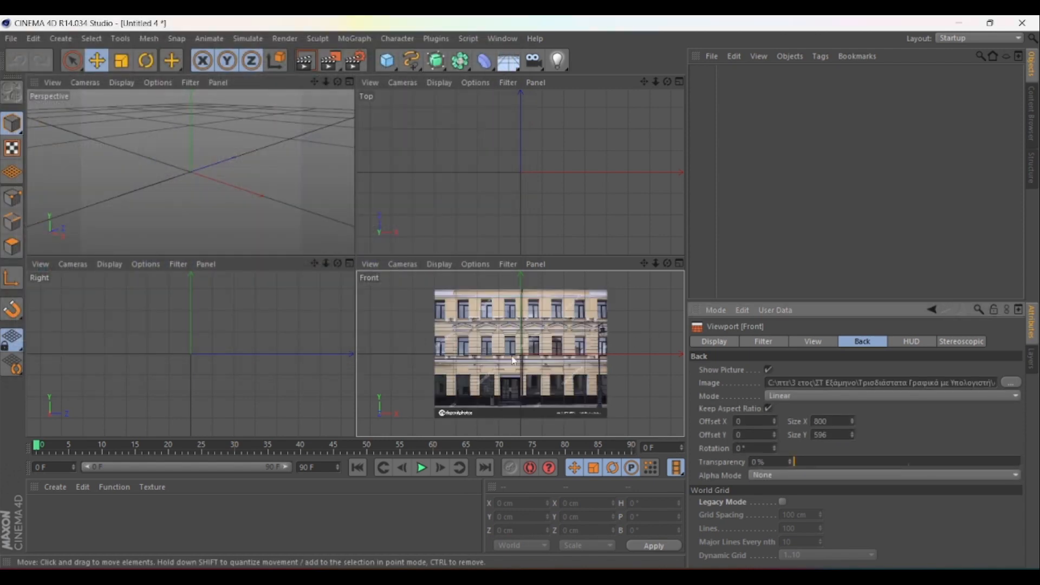
Draw a Linear spline in the Front view along the top edge of a window pediment, from its left end over the peak to its right end.
scroll(524, 344, "up", 10)
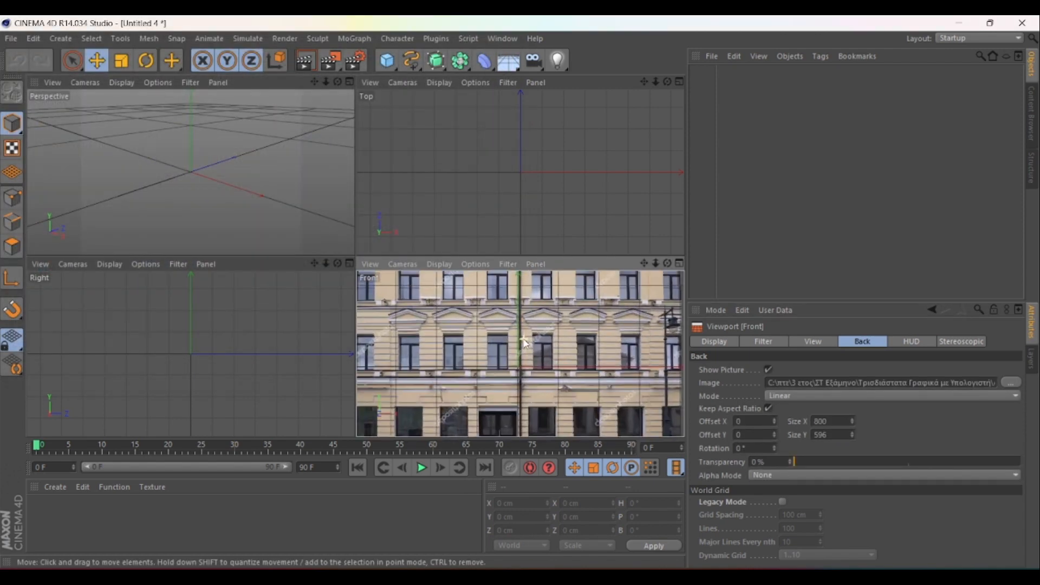
scroll(524, 343, "up", 4)
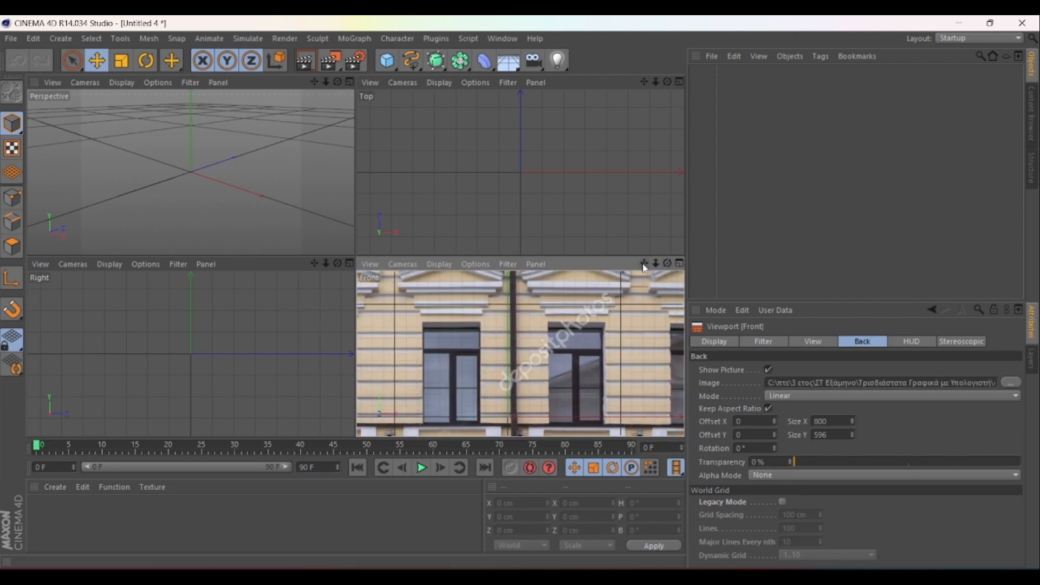
left_click_drag(643, 264, 564, 334)
scroll(501, 358, "up", 5)
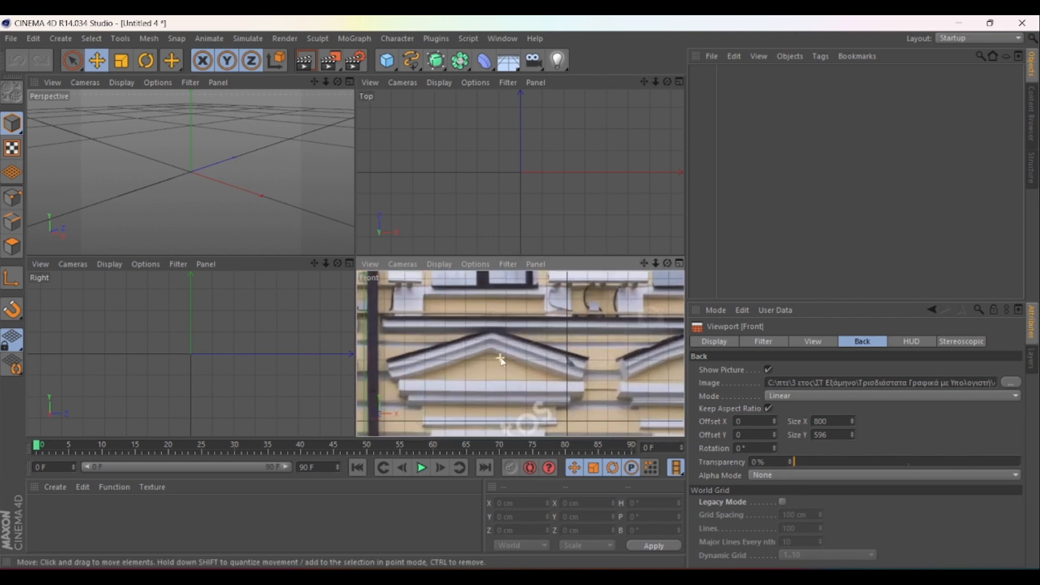
scroll(503, 362, "up", 1)
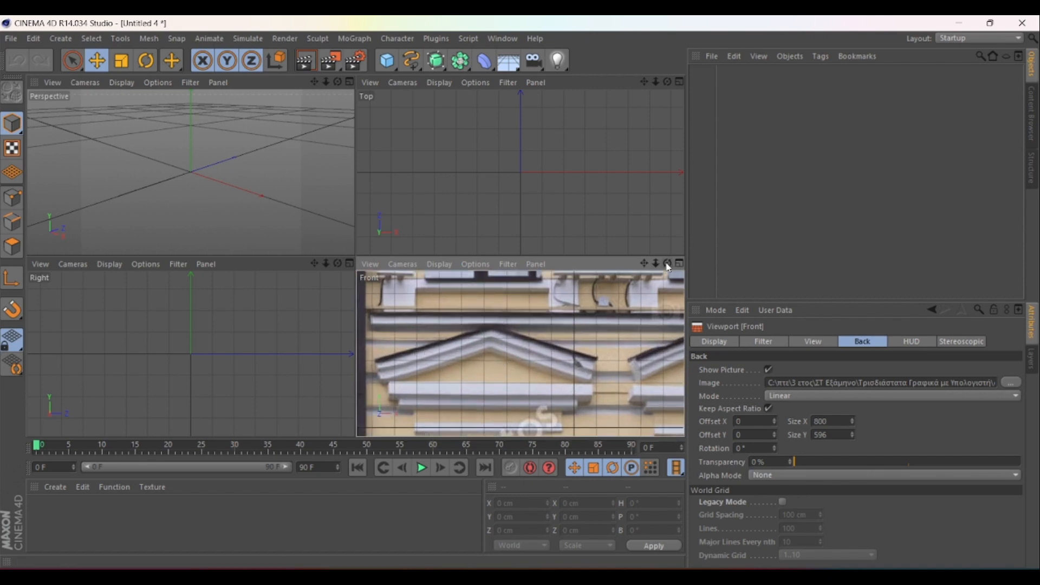
left_click_drag(644, 266, 650, 256)
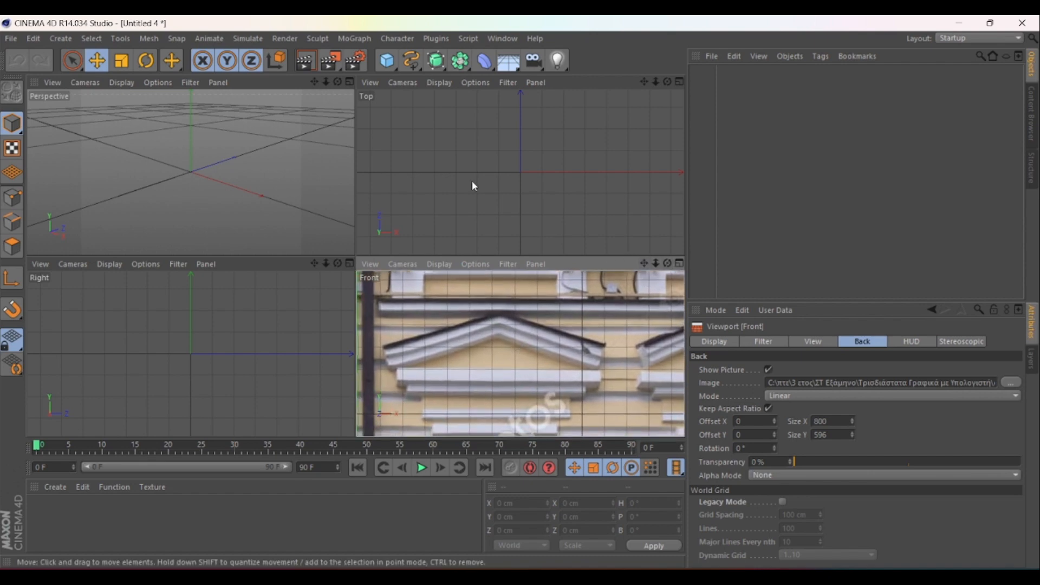
left_click(414, 64)
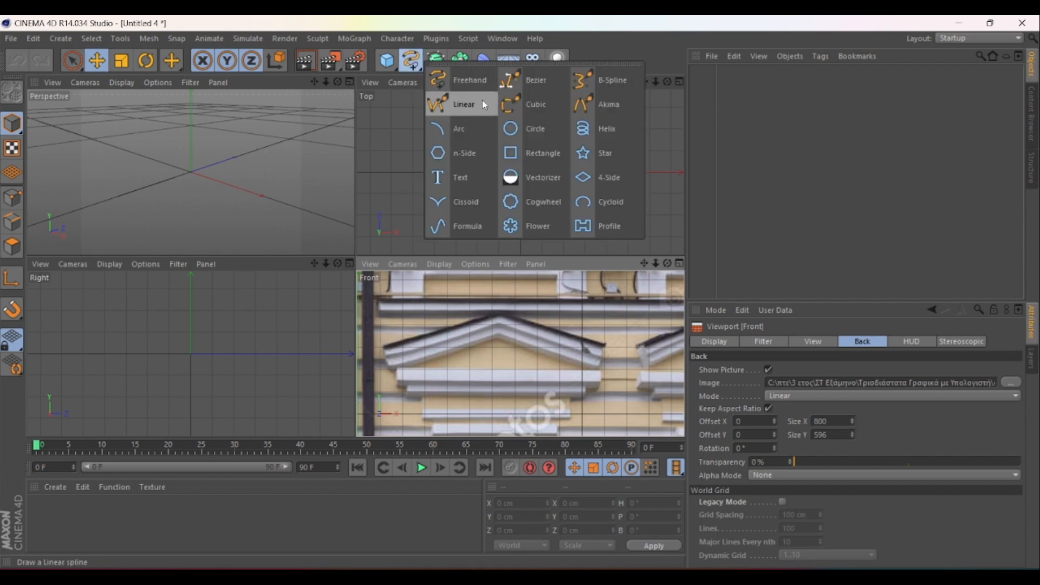
left_click(483, 108)
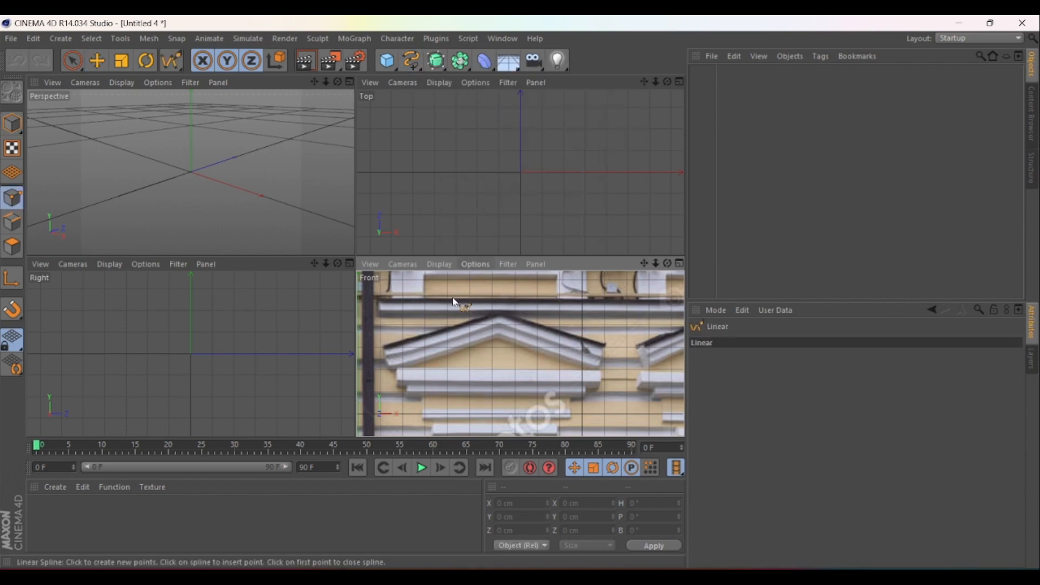
left_click(384, 346)
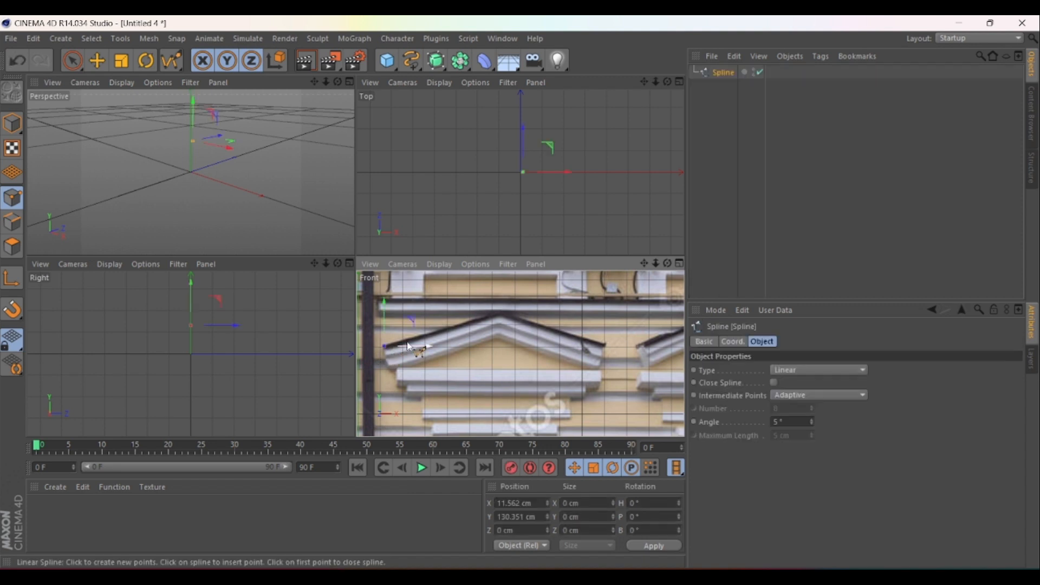
left_click(499, 314)
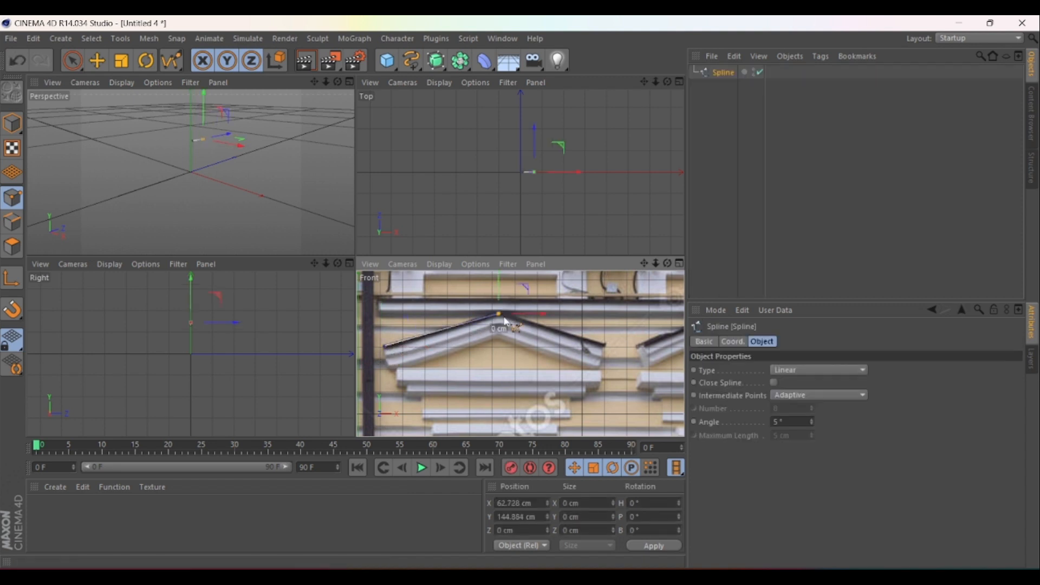
left_click(603, 344)
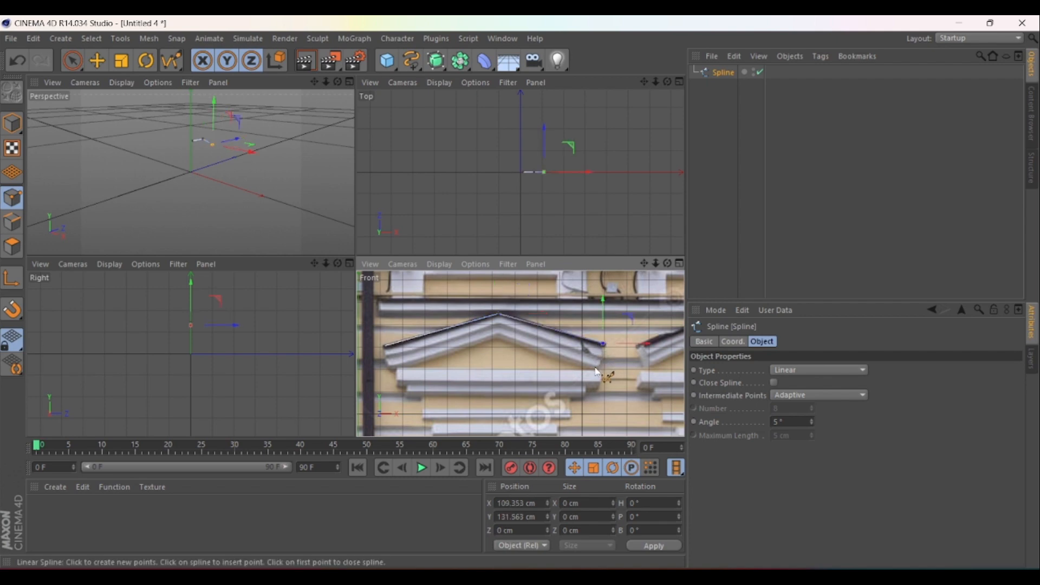
Trace back along the lower edge of the pediment's top band and close the spline at its starting point.
left_click(600, 356)
left_click(499, 325)
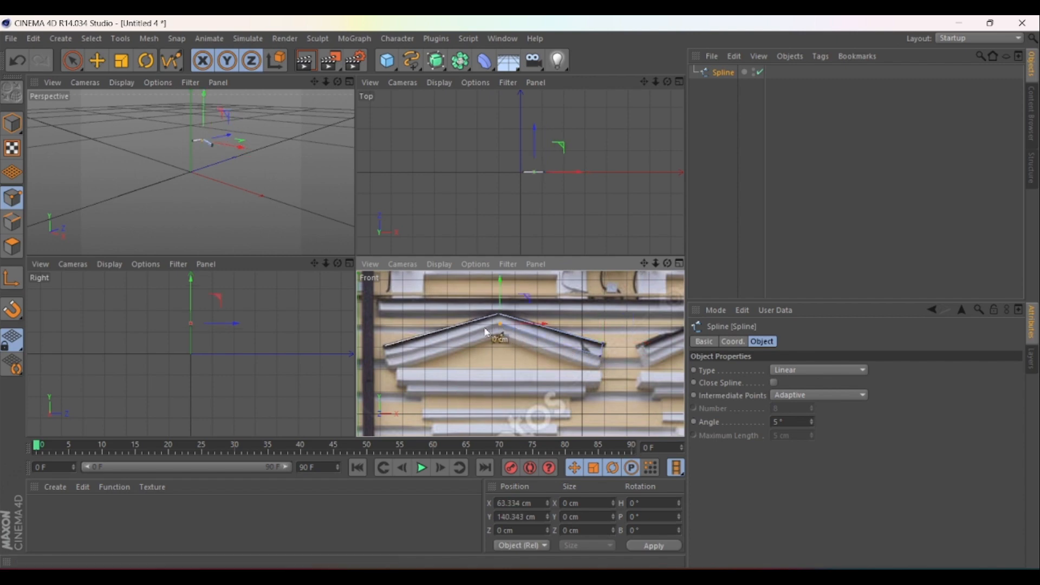
left_click(385, 347)
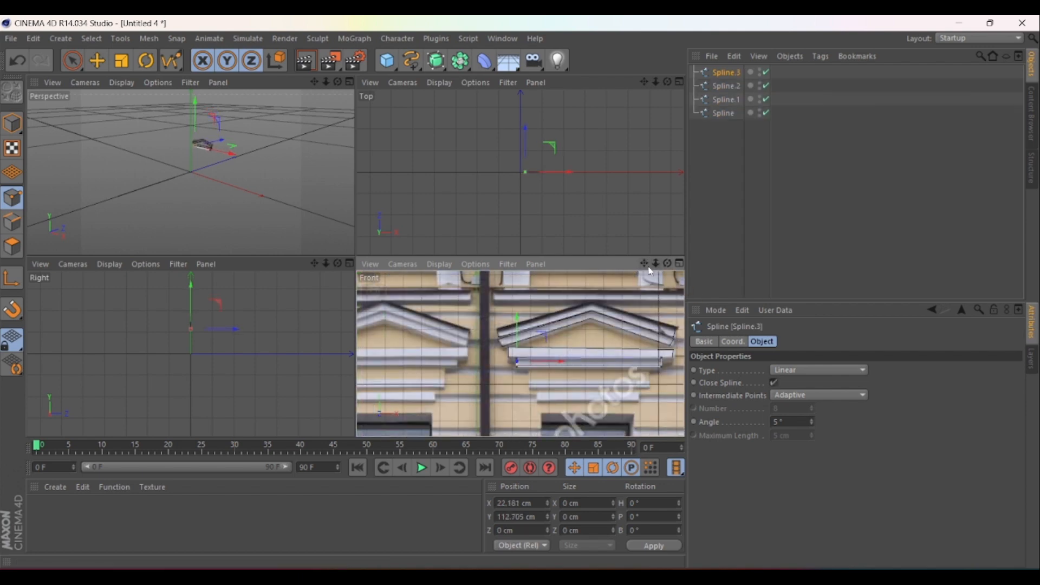
left_click_drag(643, 264, 566, 277)
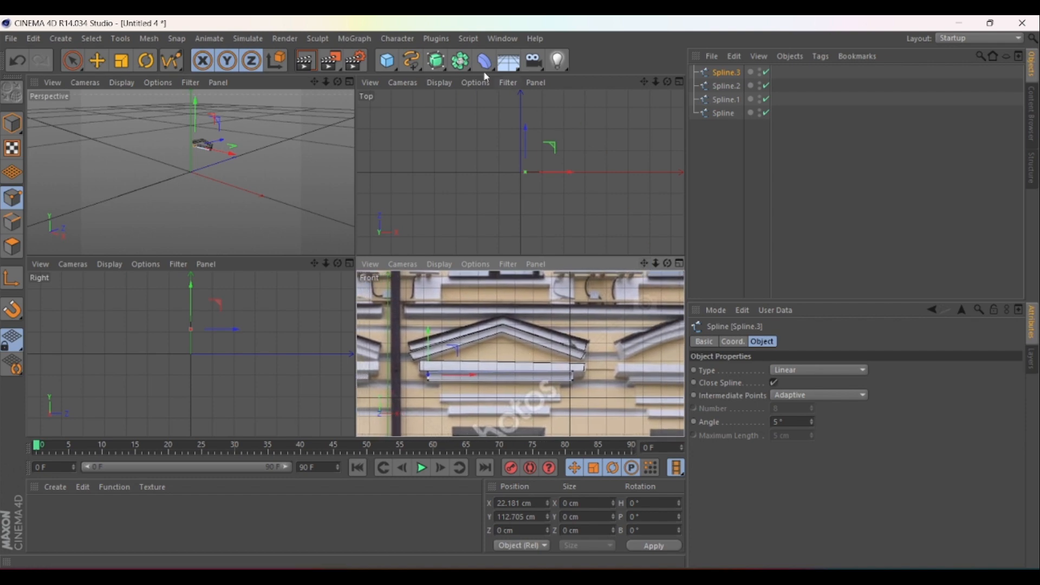
Add two Extrude NURBS objects and nest Spline in the first and Spline.1 in the second.
left_click(438, 61)
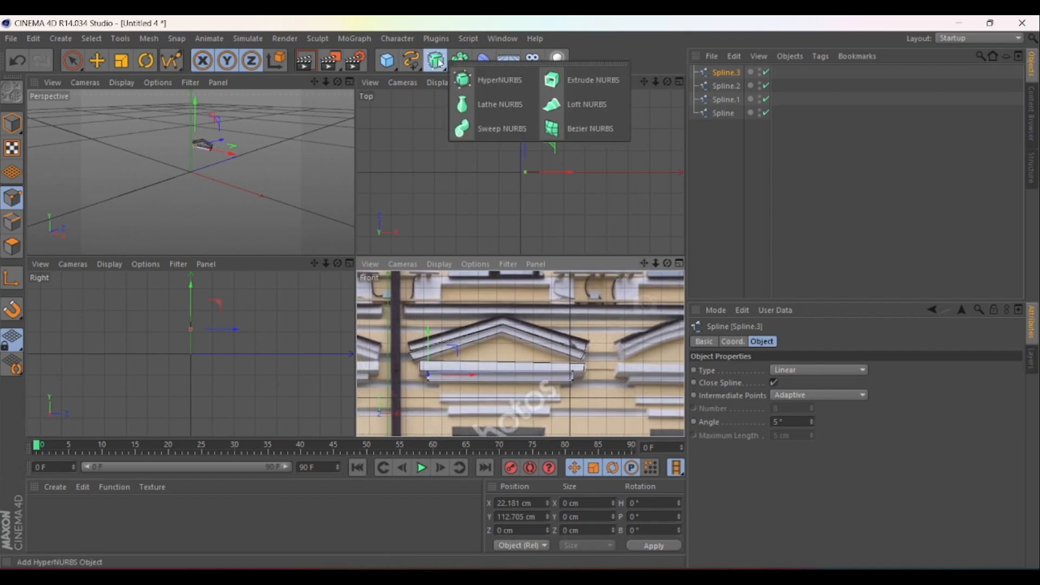
left_click(581, 78)
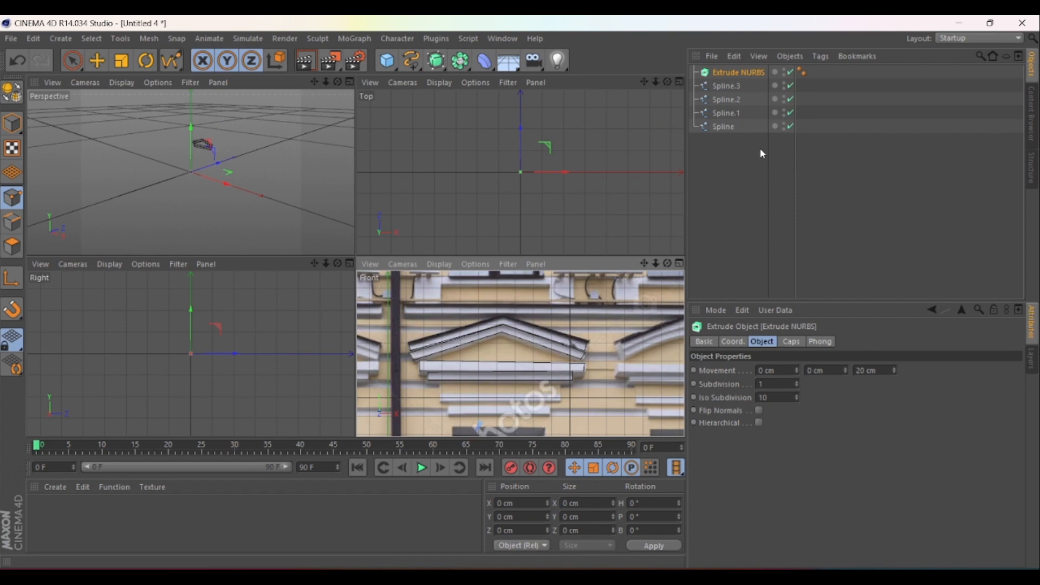
left_click(729, 128)
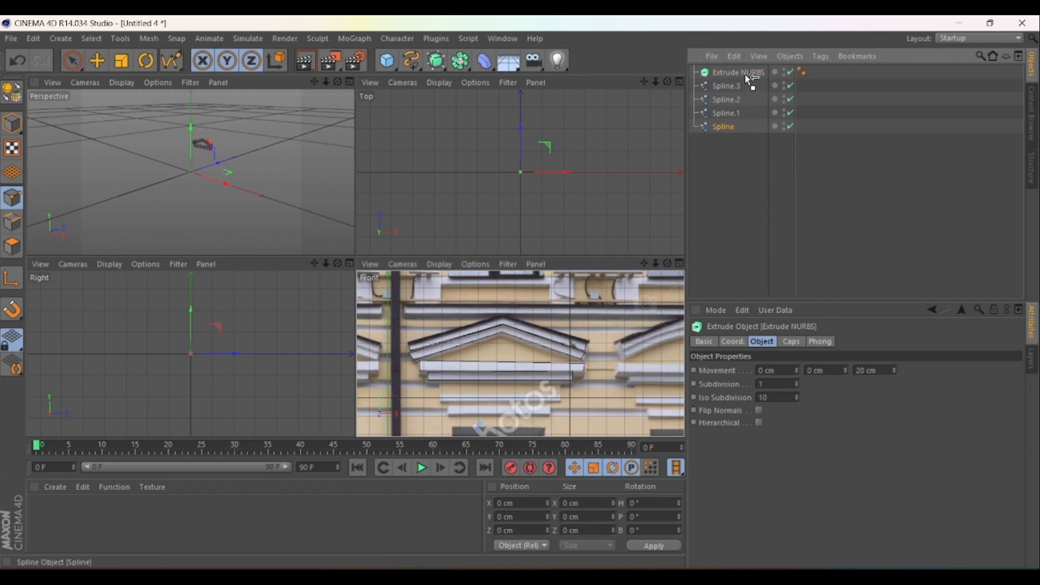
left_click_drag(746, 73, 747, 74)
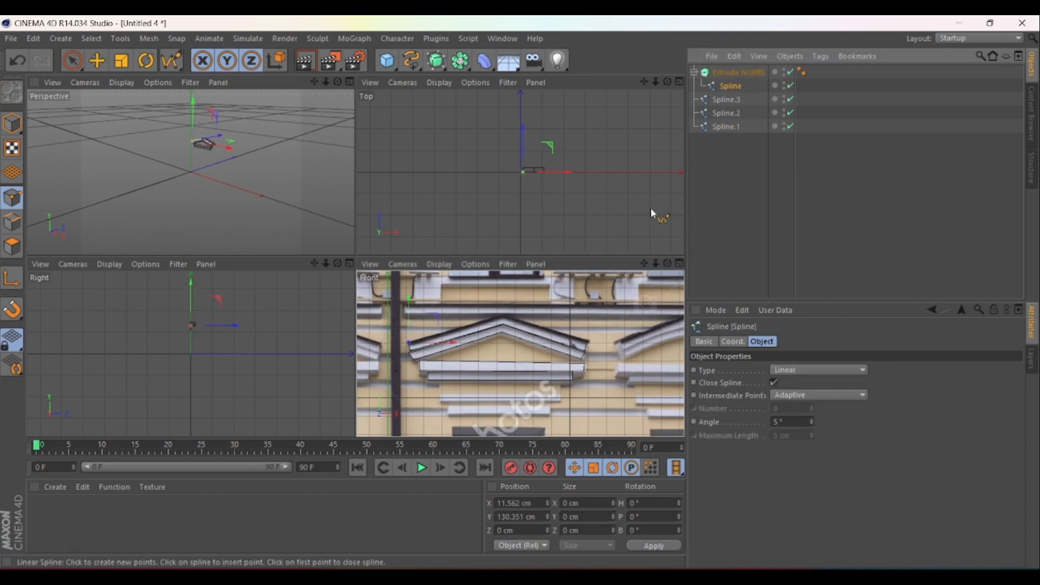
left_click(441, 64)
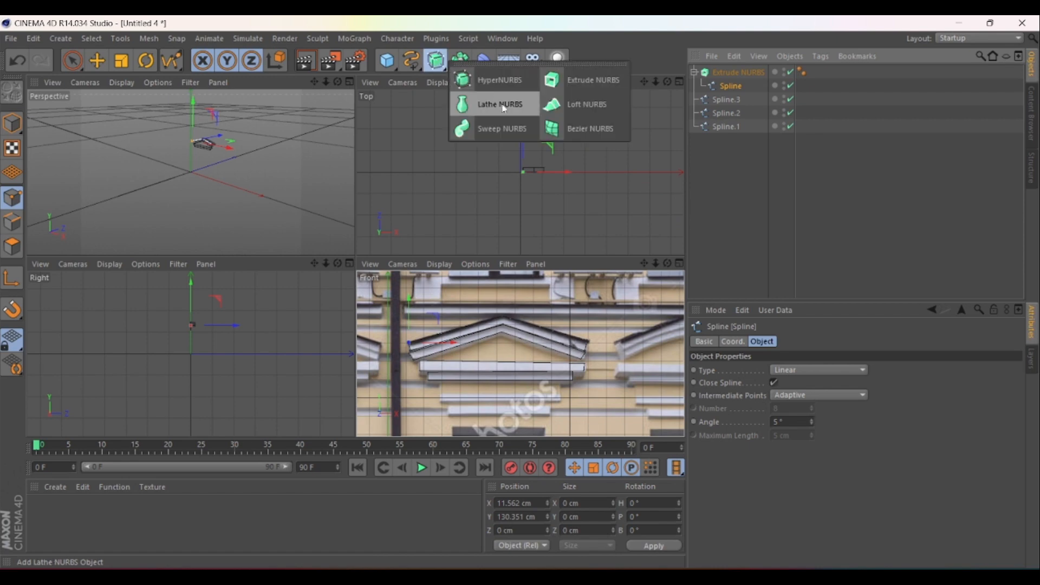
left_click(575, 82)
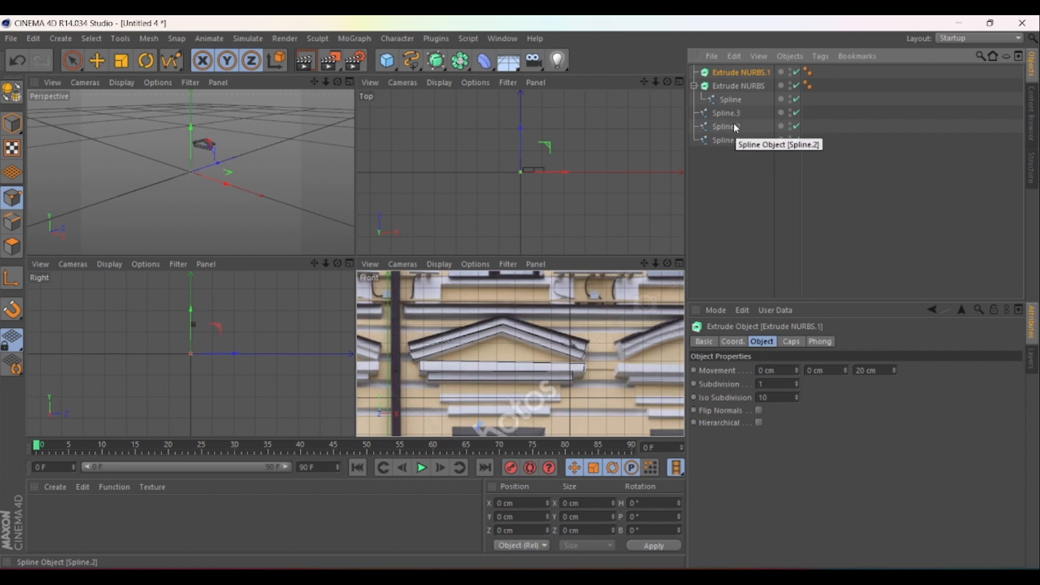
left_click_drag(727, 141, 758, 76)
Add two more Extrude NURBS objects and nest Spline.2 in one and Spline.3 in the other.
left_click(437, 61)
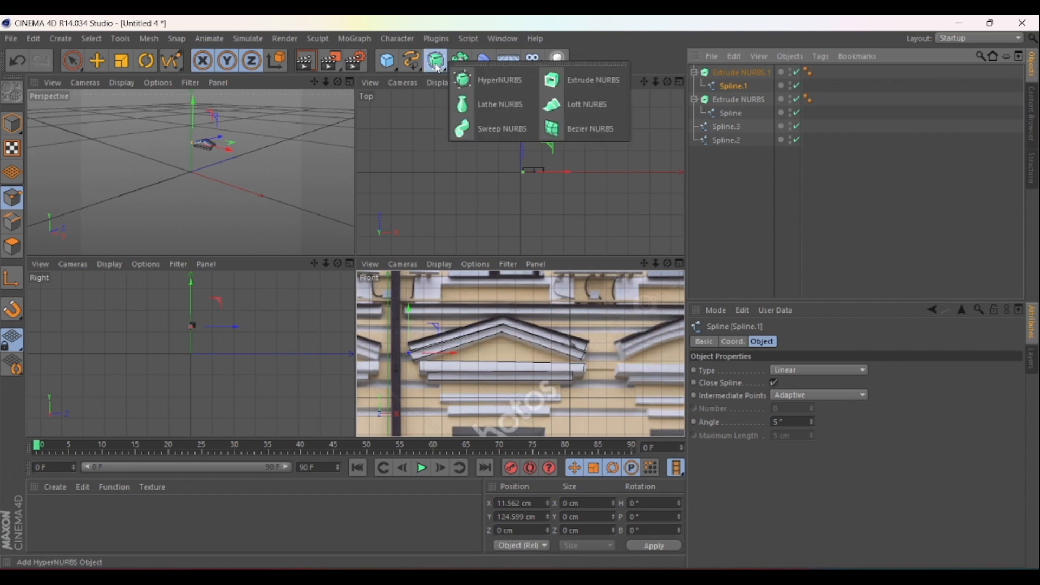
left_click(574, 80)
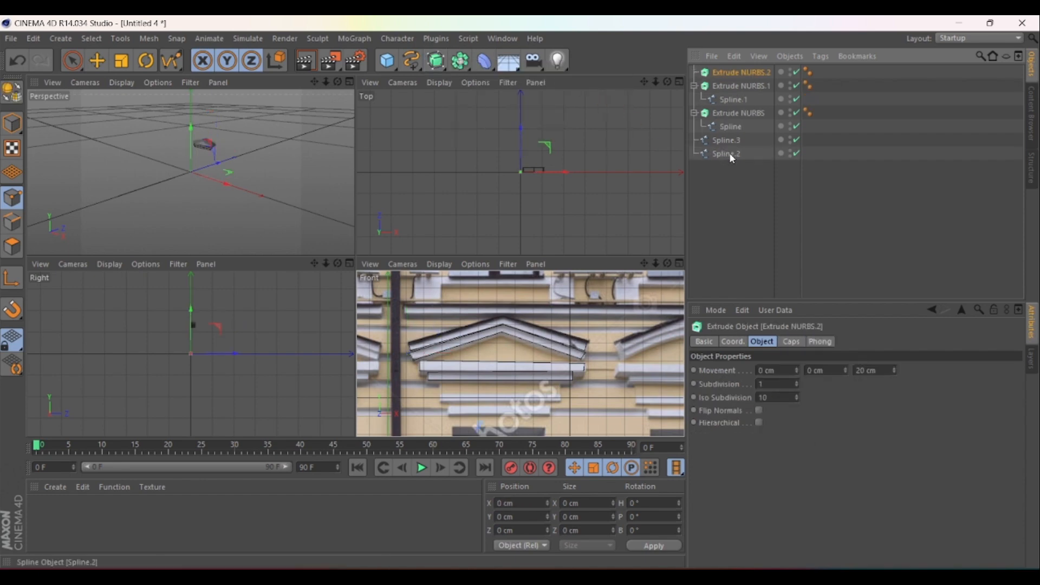
left_click_drag(746, 112, 744, 74)
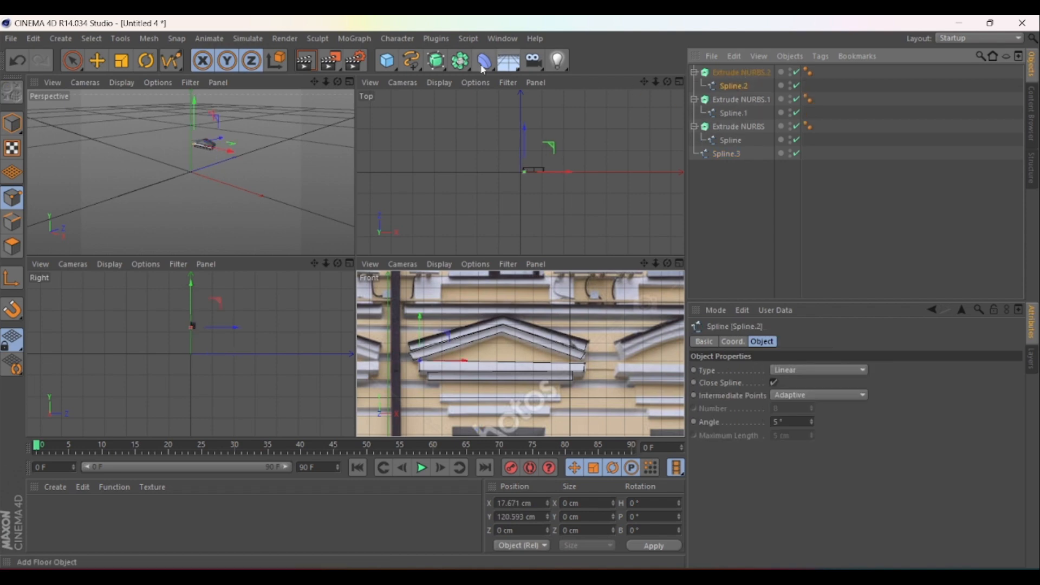
left_click(437, 61)
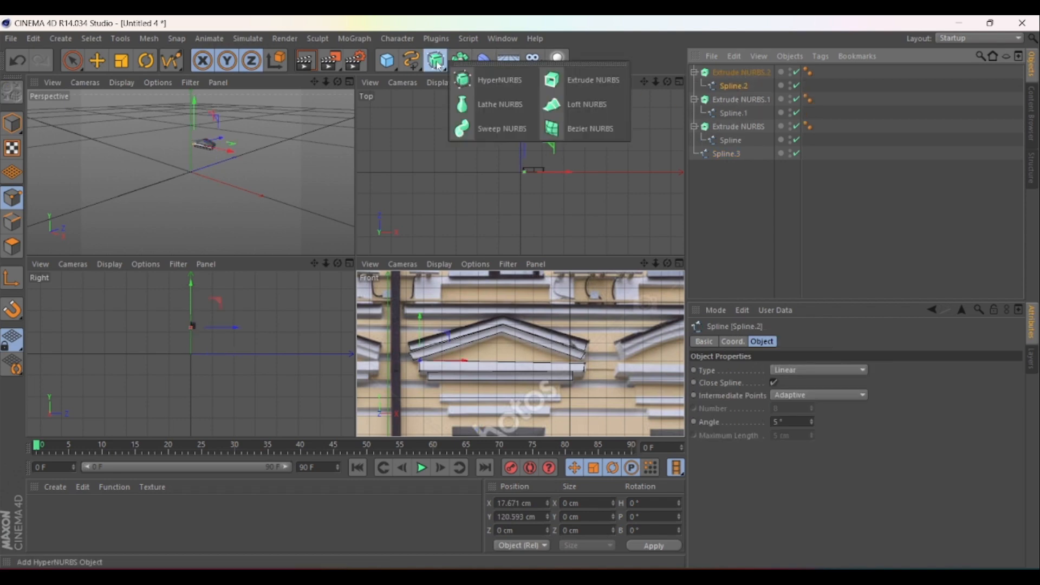
left_click(569, 81)
left_click_drag(745, 115, 745, 72)
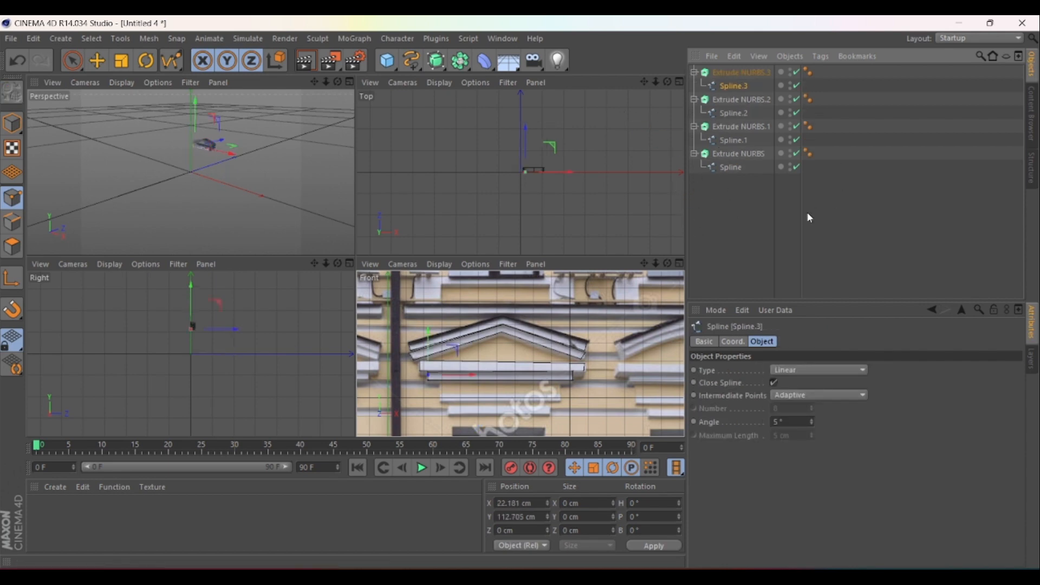
Adjust the Z movement of the Extrude NURBS holding Spline to 30 cm, checking the pediment's depth in the Perspective view.
left_click(738, 154)
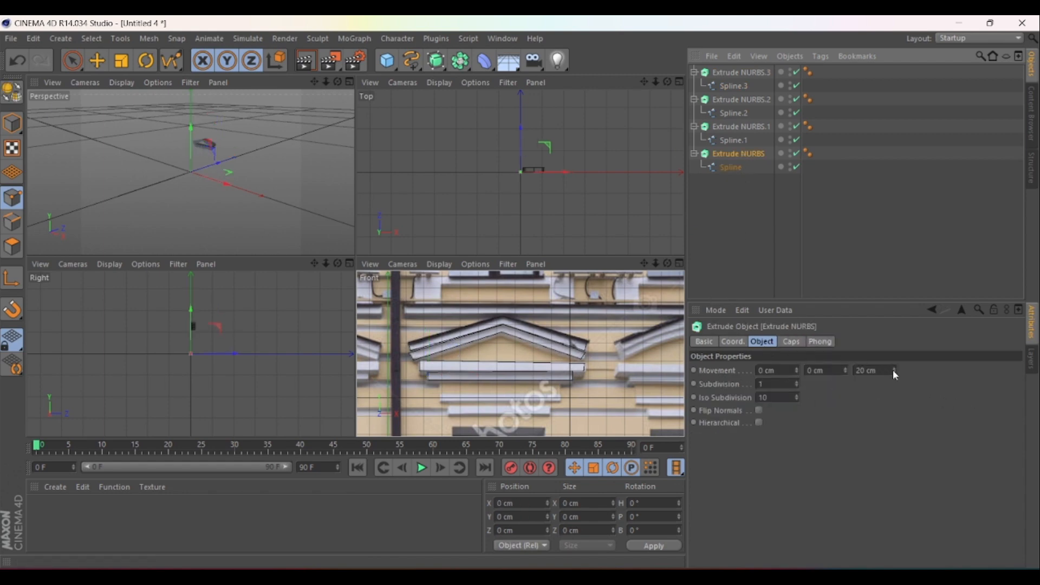
mouse_move(895, 368)
left_mouse_down()
mouse_move(908, 359)
mouse_move(893, 372)
left_mouse_up()
scroll(225, 140, "up", 6)
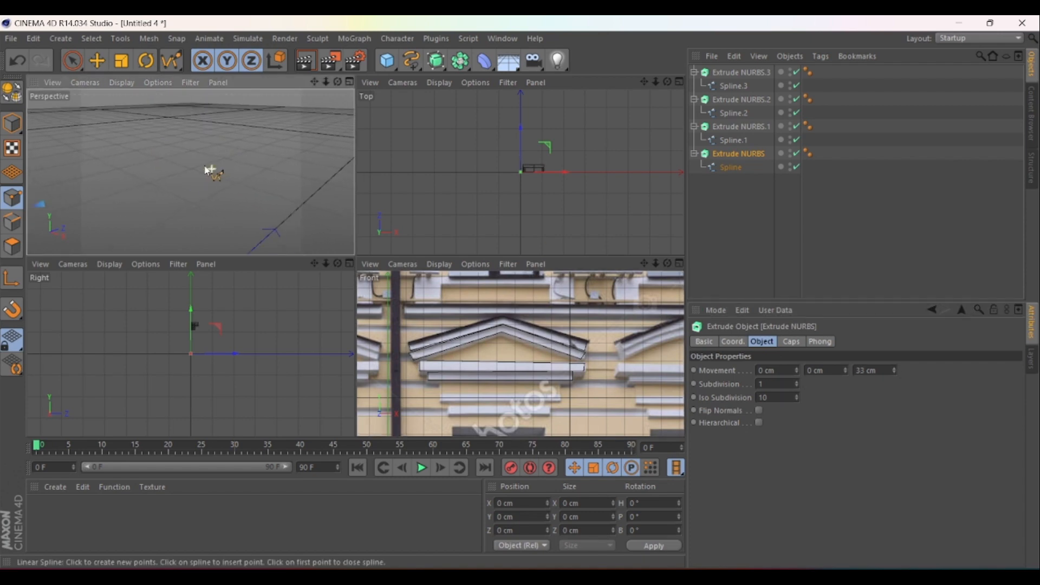
scroll(167, 169, "down", 6)
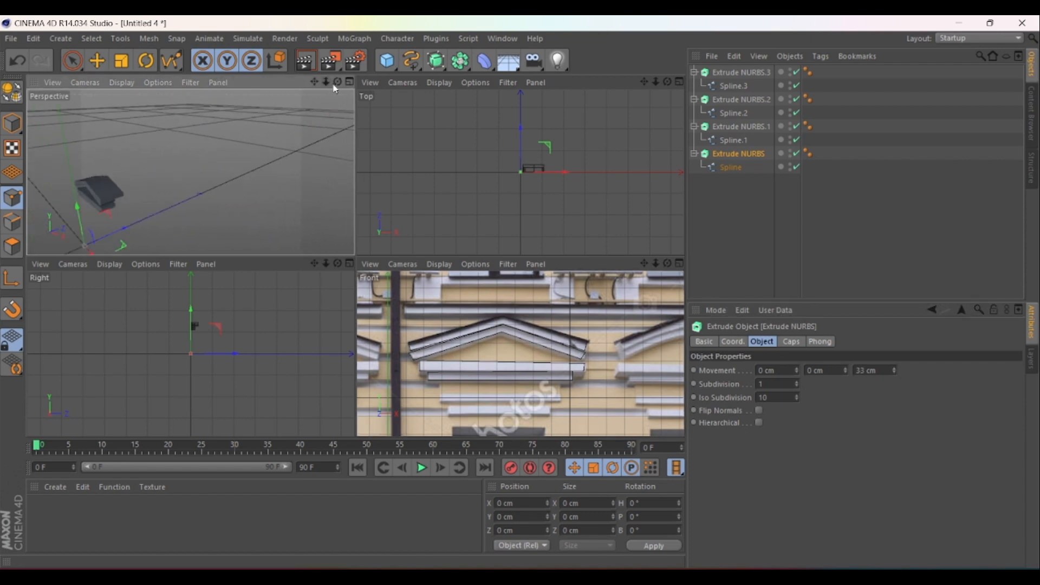
left_click_drag(336, 84, 191, 171)
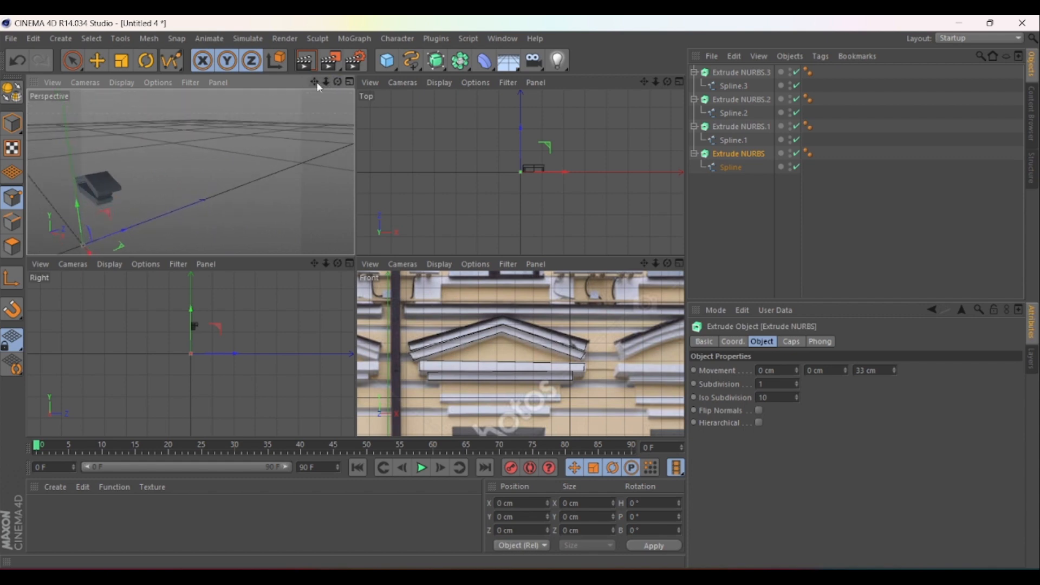
left_click_drag(316, 82, 191, 172)
scroll(170, 177, "up", 4)
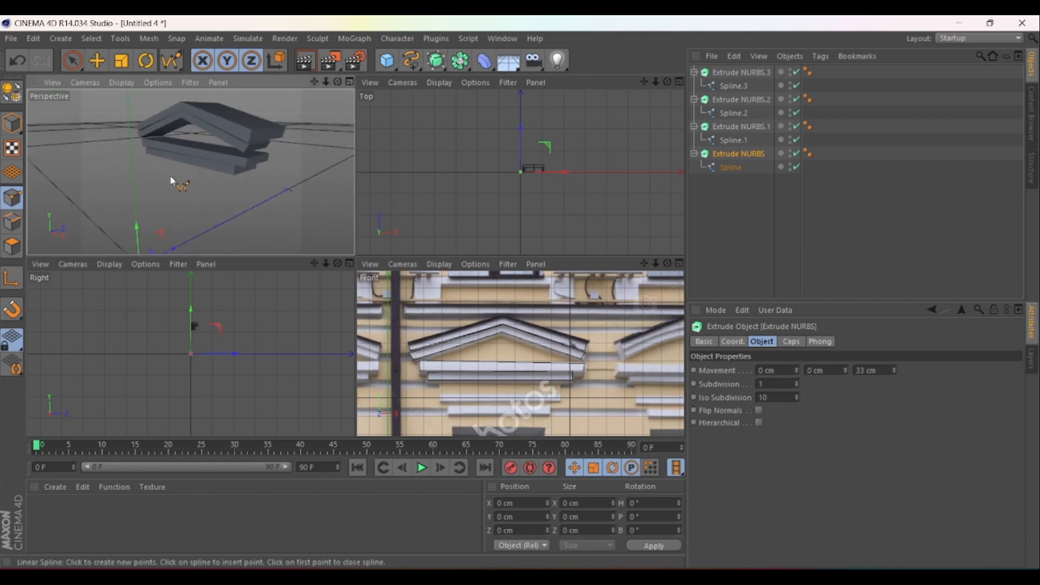
left_click_drag(337, 82, 190, 172)
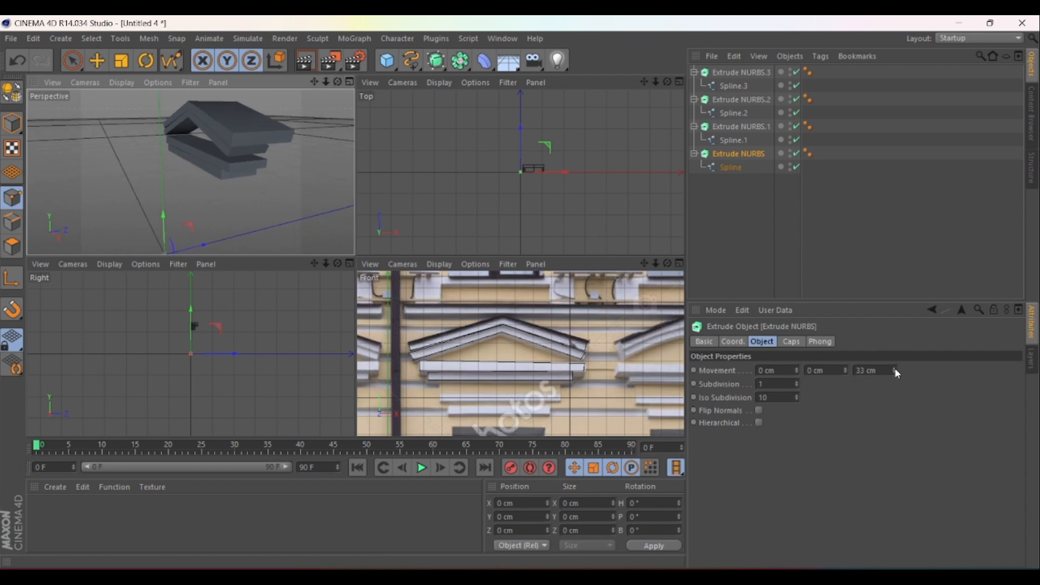
mouse_move(894, 371)
left_mouse_down()
mouse_move(894, 387)
mouse_move(894, 376)
left_mouse_up()
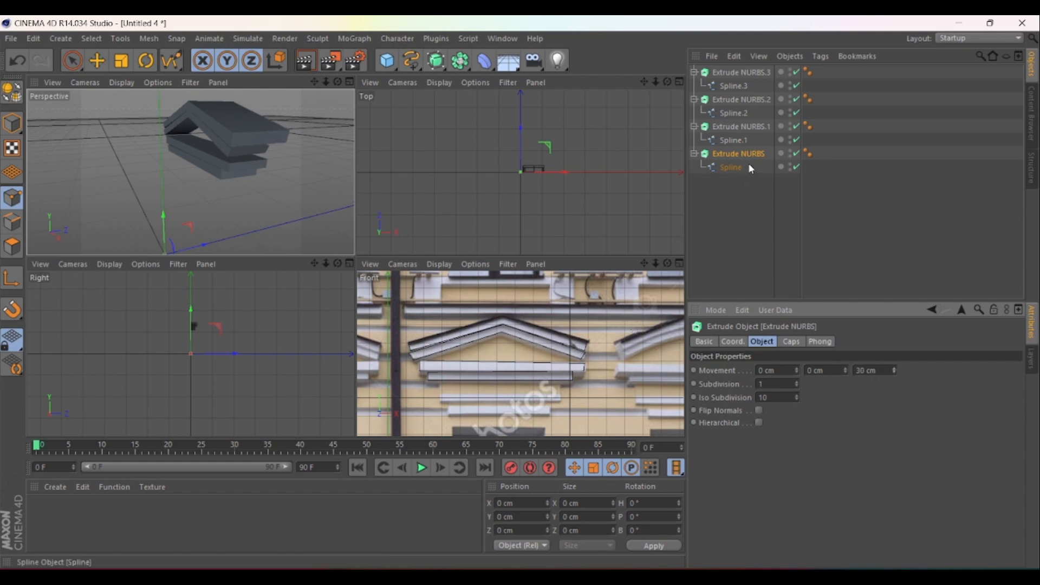
Set the Z movement of Extrude NURBS.1 to 30 cm.
left_click(743, 125)
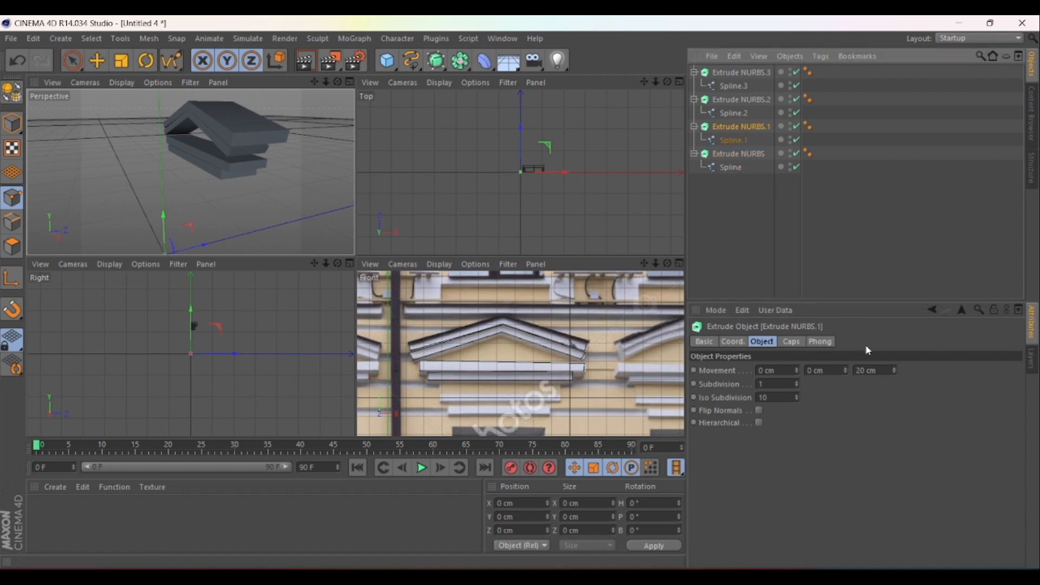
double_click(876, 370)
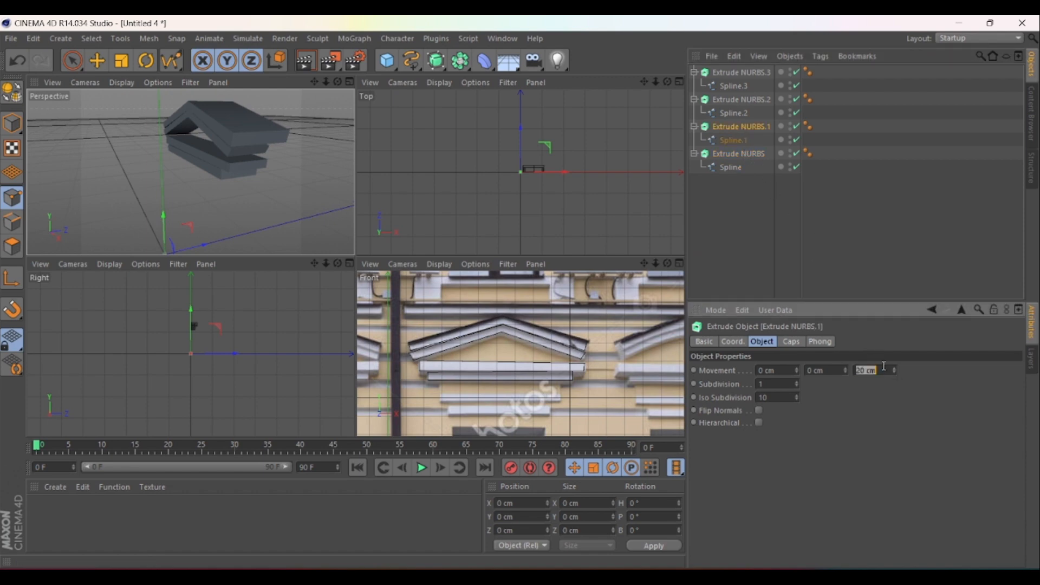
type("30")
key("Return")
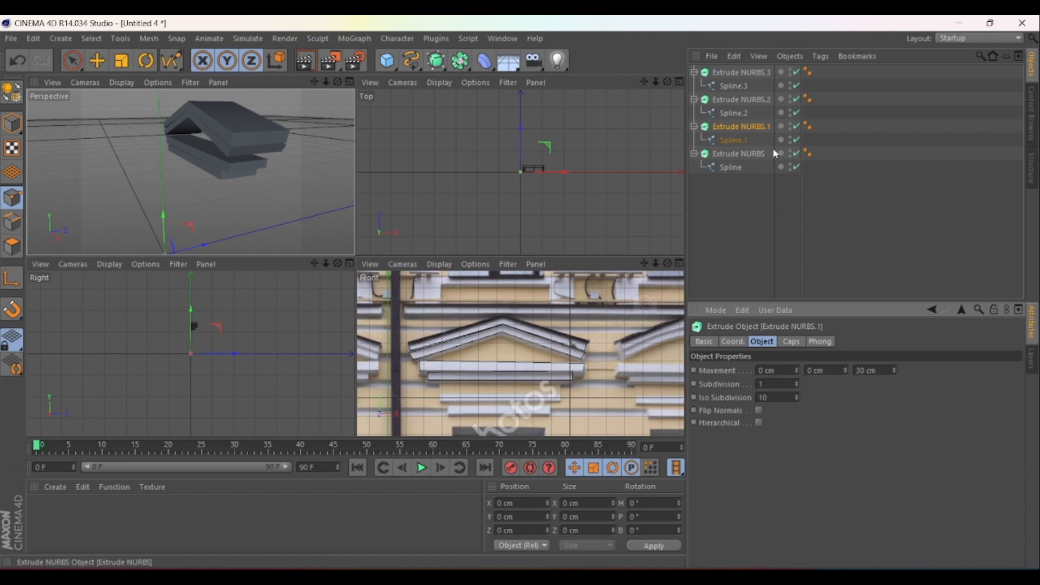
Increase the Z movement of Extrude NURBS.2 to 40 cm.
left_click(737, 101)
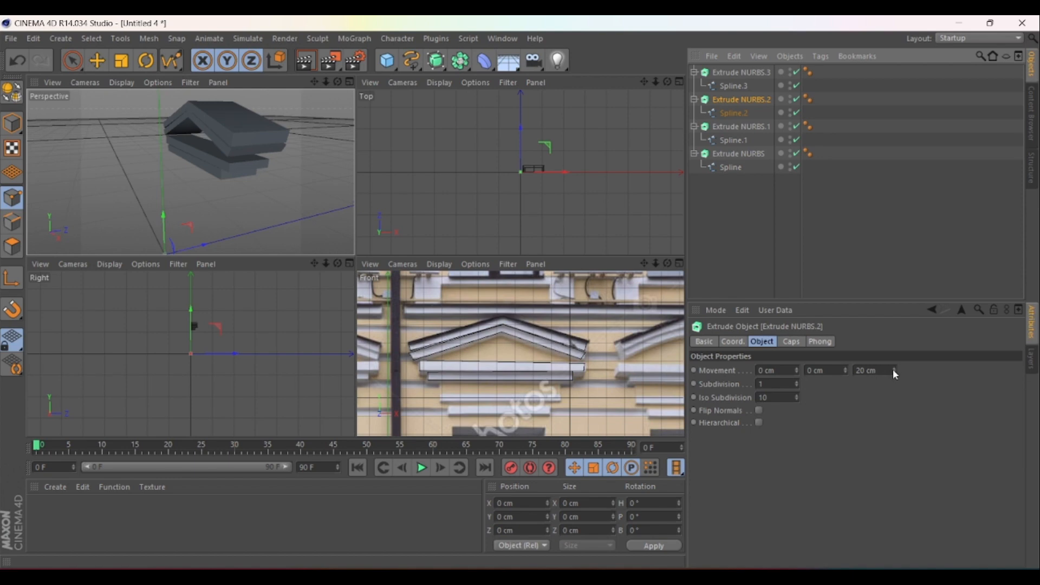
left_click_drag(893, 371, 894, 359)
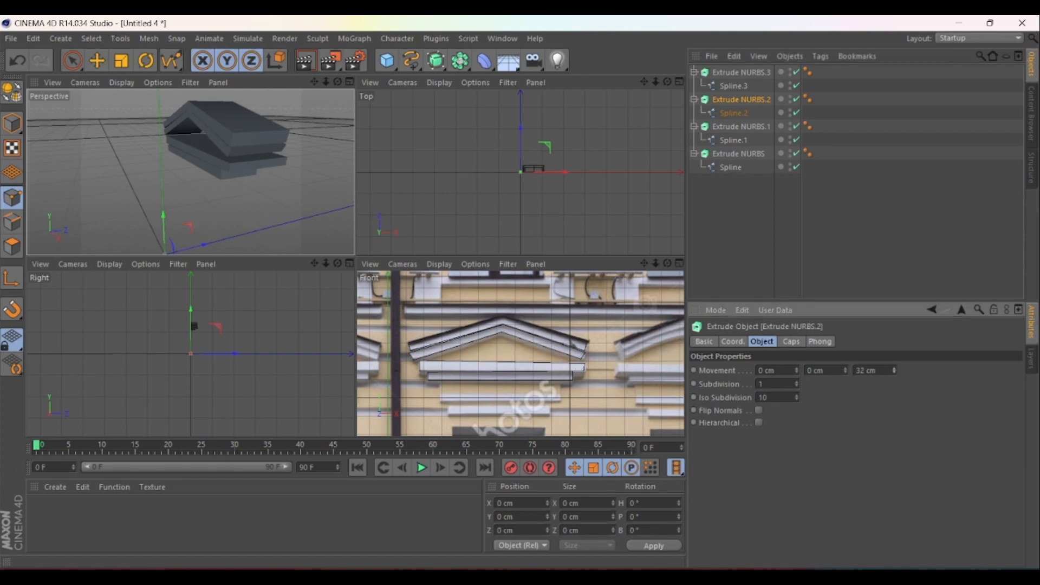
double_click(877, 370)
key("Return")
Set the Z movement of Extrude NURBS.3 to 40 cm and check the extruded pediment in the Perspective view.
double_click(752, 72)
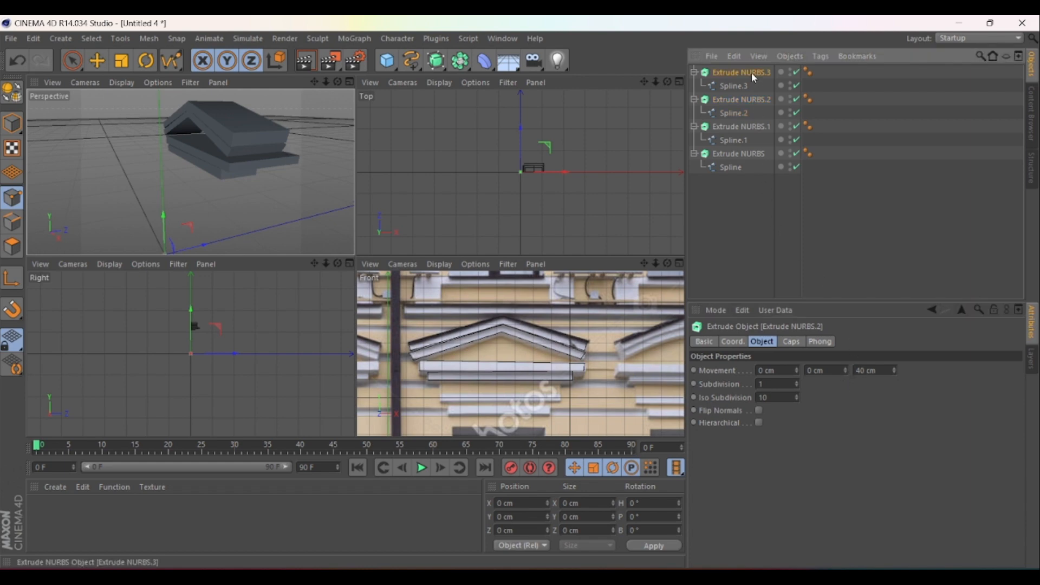
double_click(878, 371)
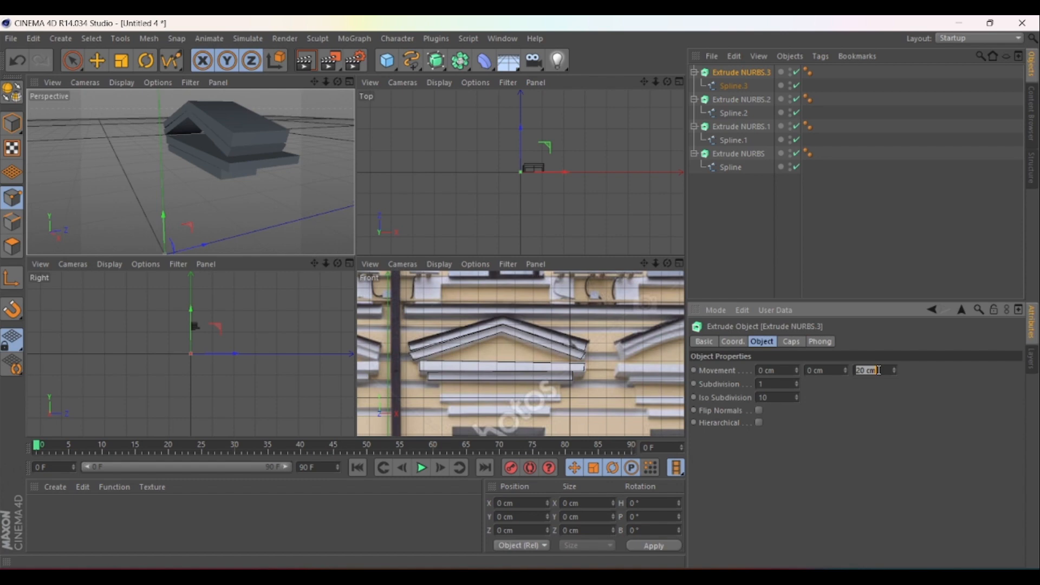
type("40")
key("Return")
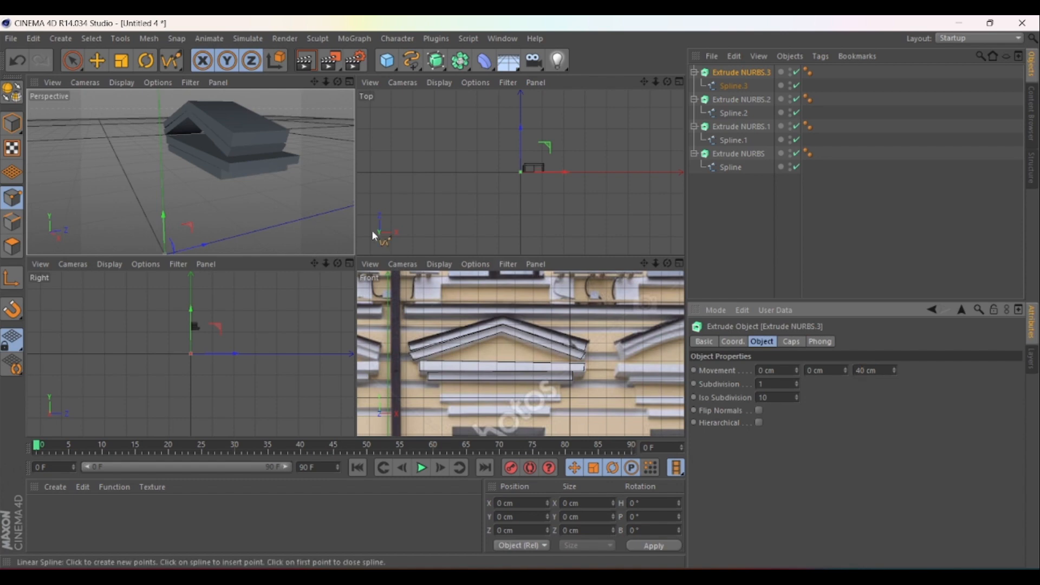
left_click_drag(337, 82, 307, 93)
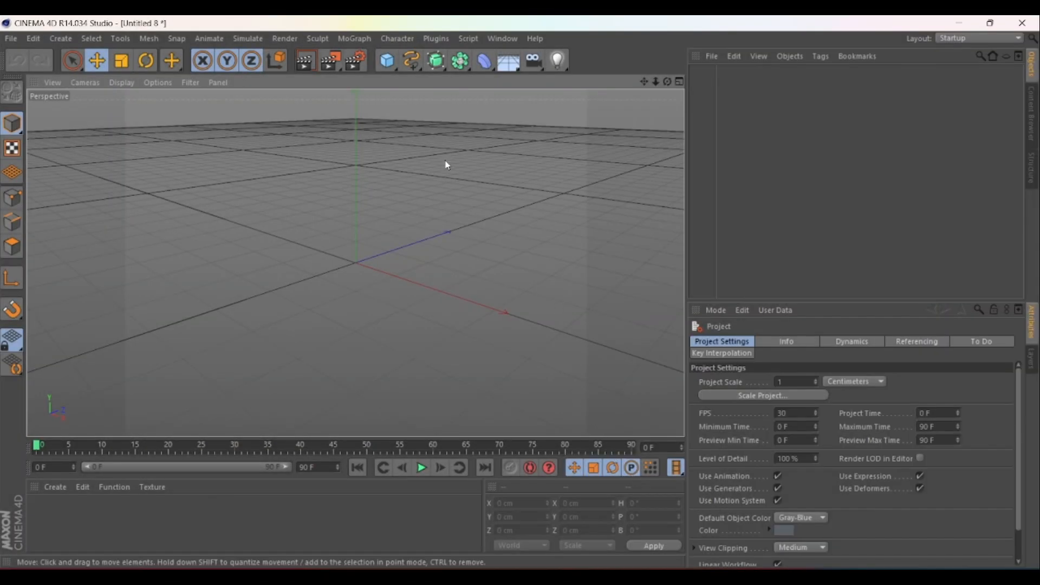
Show all four views in the new project and load the loft2 lamp image as the Front viewport's background.
left_click(433, 63)
middle_click(307, 236)
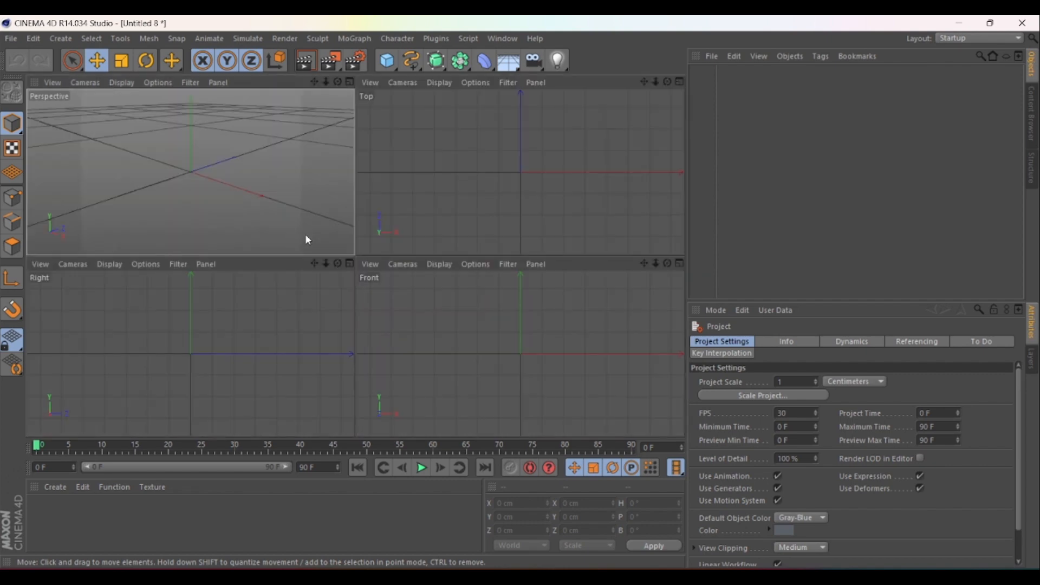
left_click(471, 267)
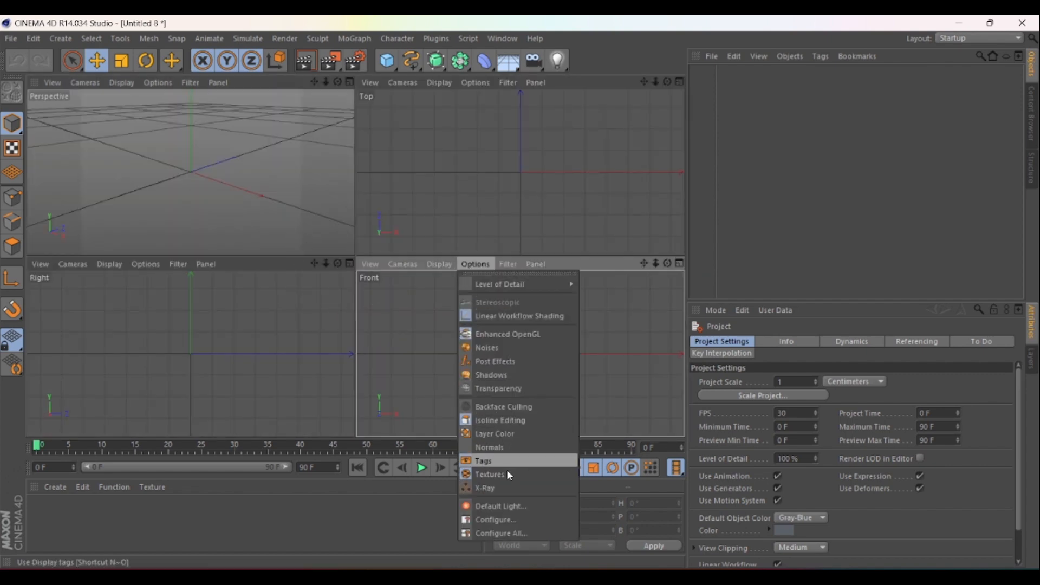
left_click(498, 520)
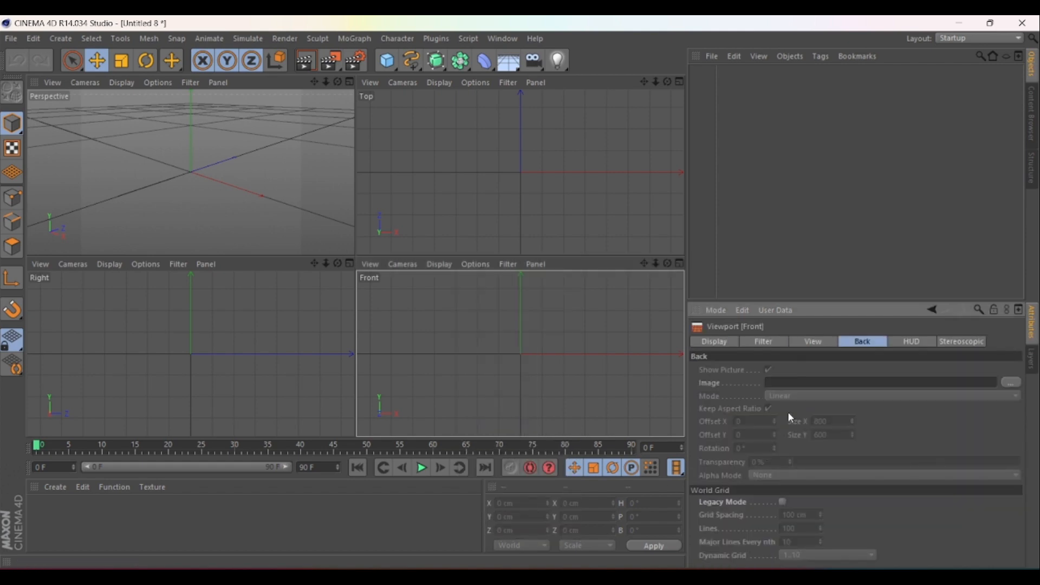
left_click(1011, 383)
scroll(278, 216, "down", 3)
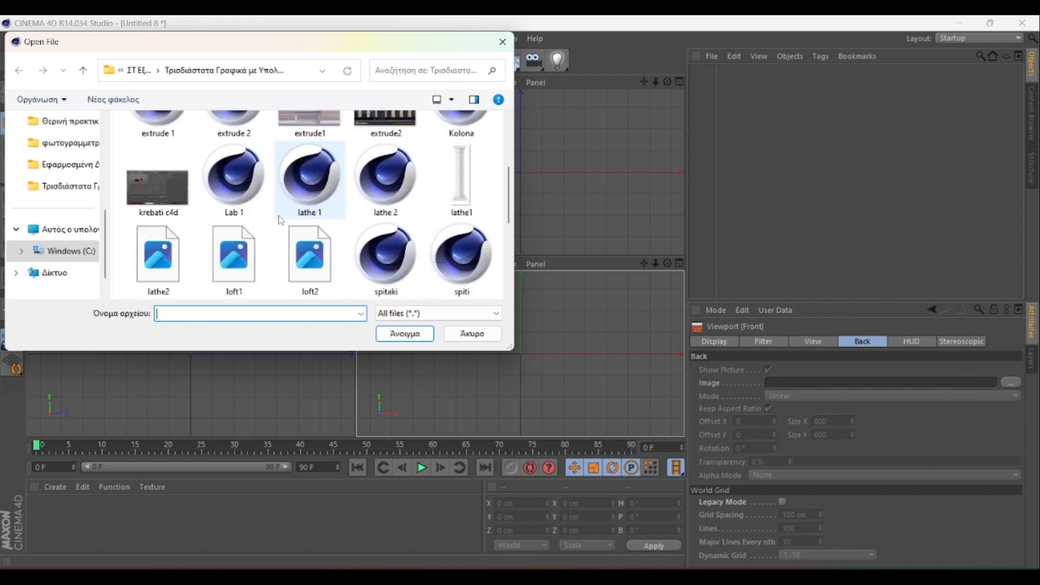
left_click(300, 270)
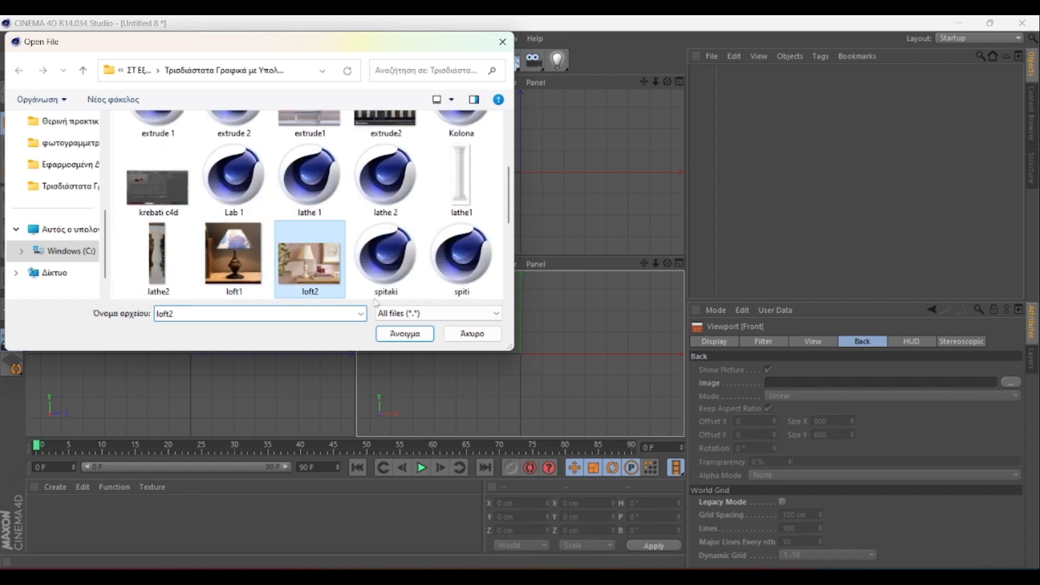
left_click(413, 335)
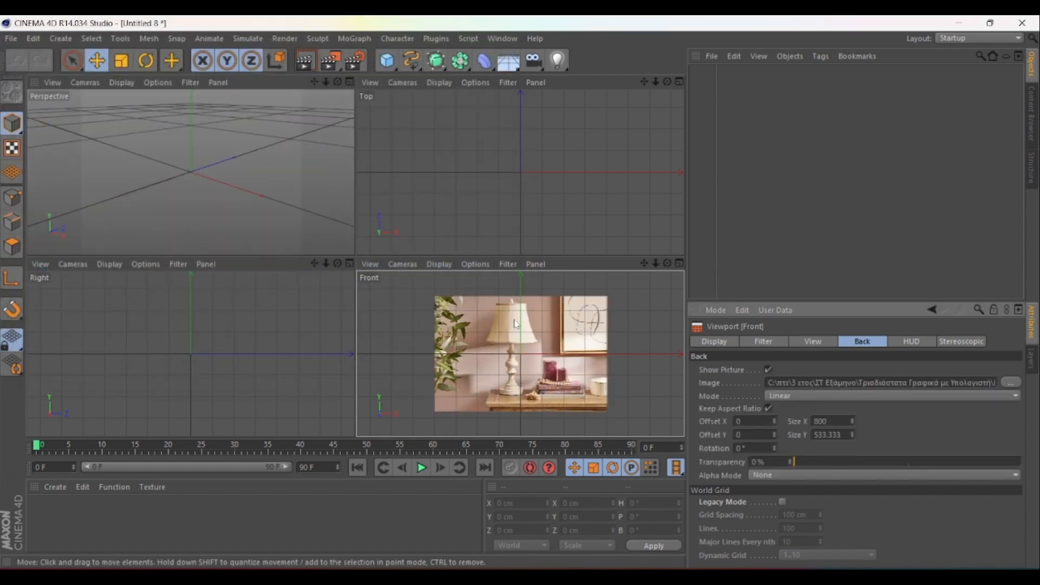
scroll(516, 324, "up", 2)
scroll(516, 324, "up", 5)
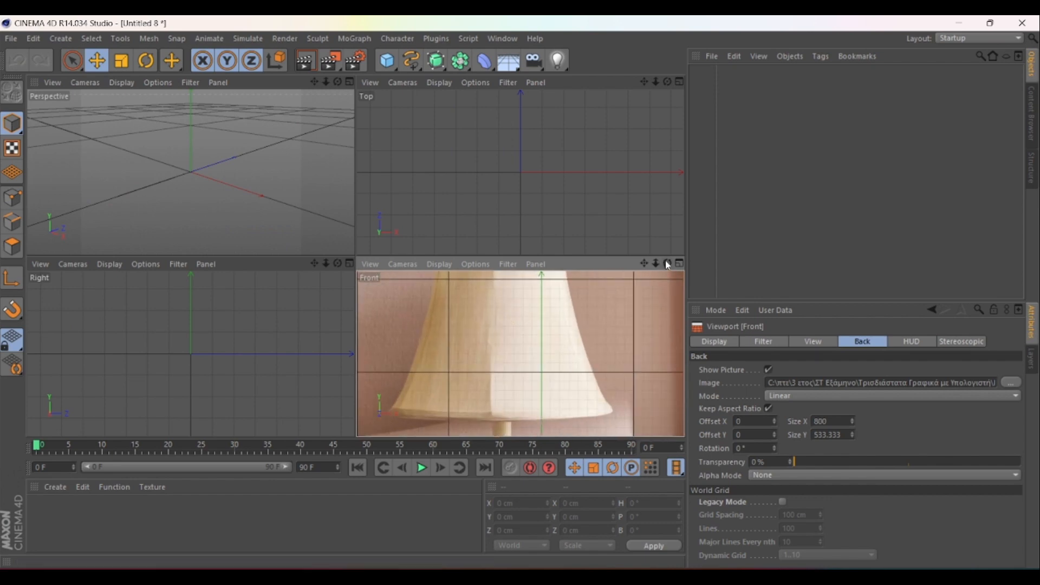
left_click_drag(645, 259, 660, 281)
scroll(571, 313, "down", 2)
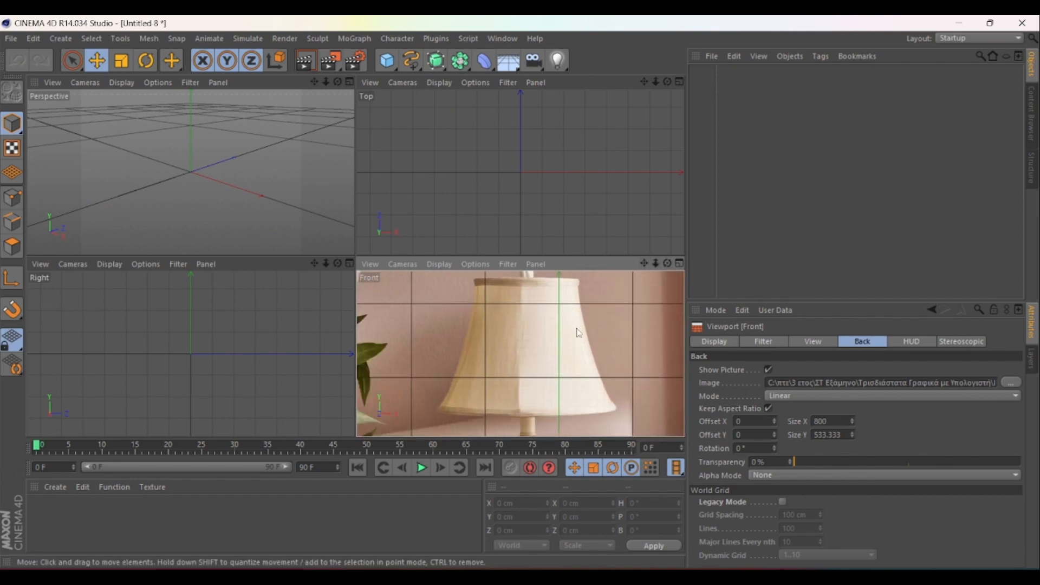
Add a circle spline in the XZ plane and move it to the lampshade's bottom rim, about X -45 cm, Y 55 cm.
left_click(412, 62)
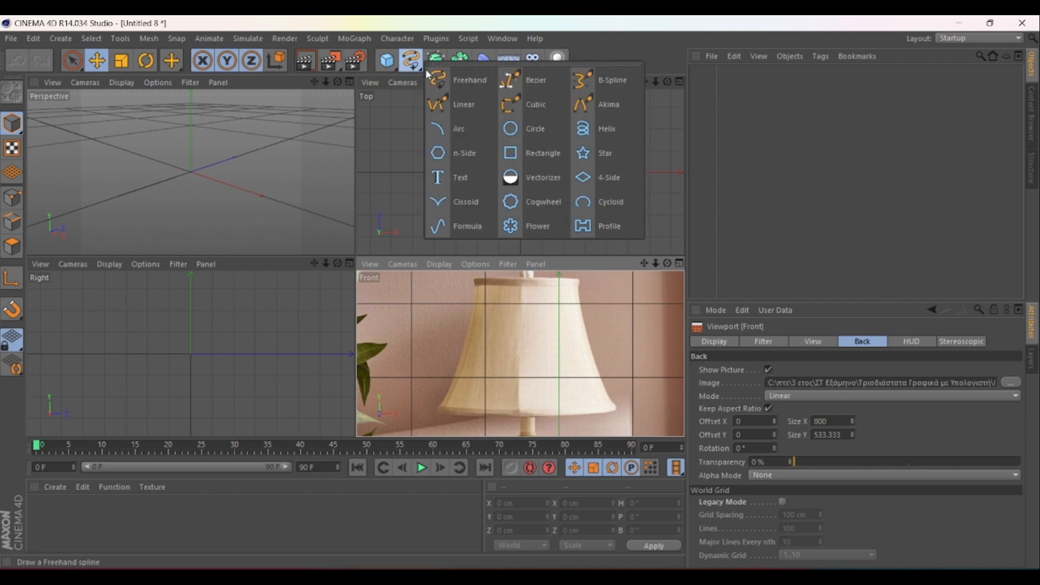
left_click(540, 128)
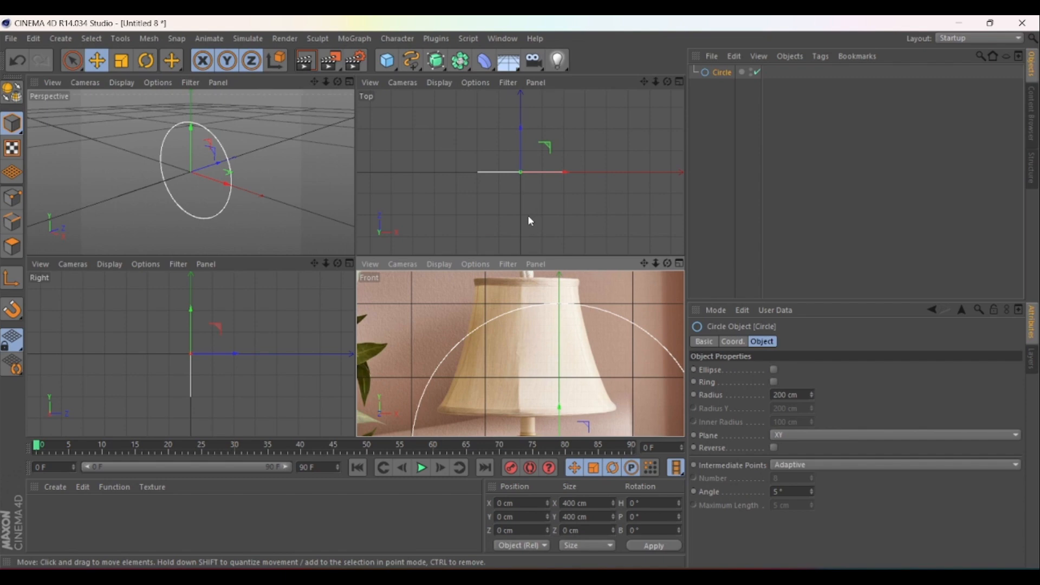
left_click(794, 441)
left_click(794, 479)
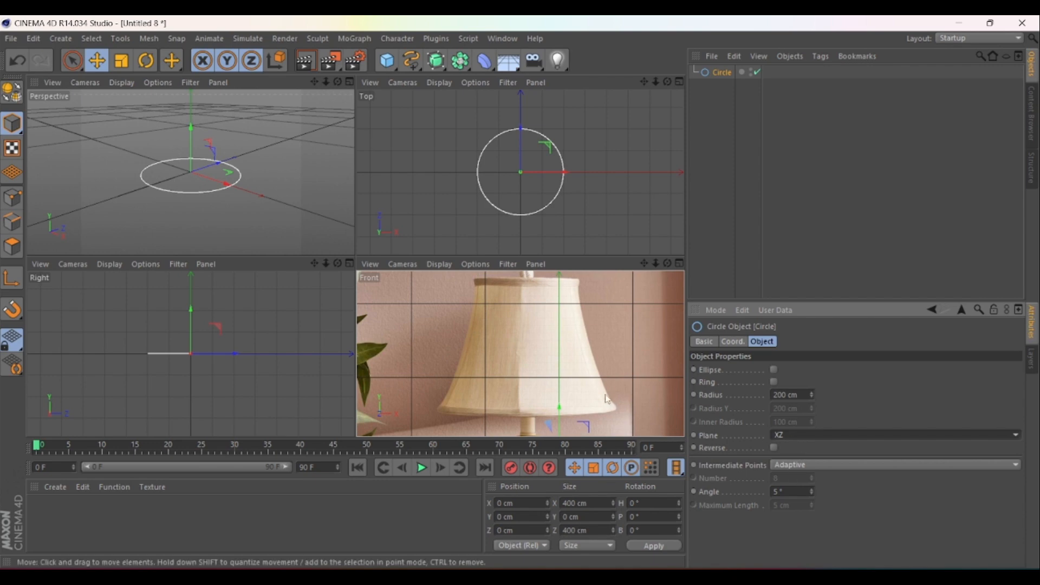
left_click_drag(560, 409, 560, 363)
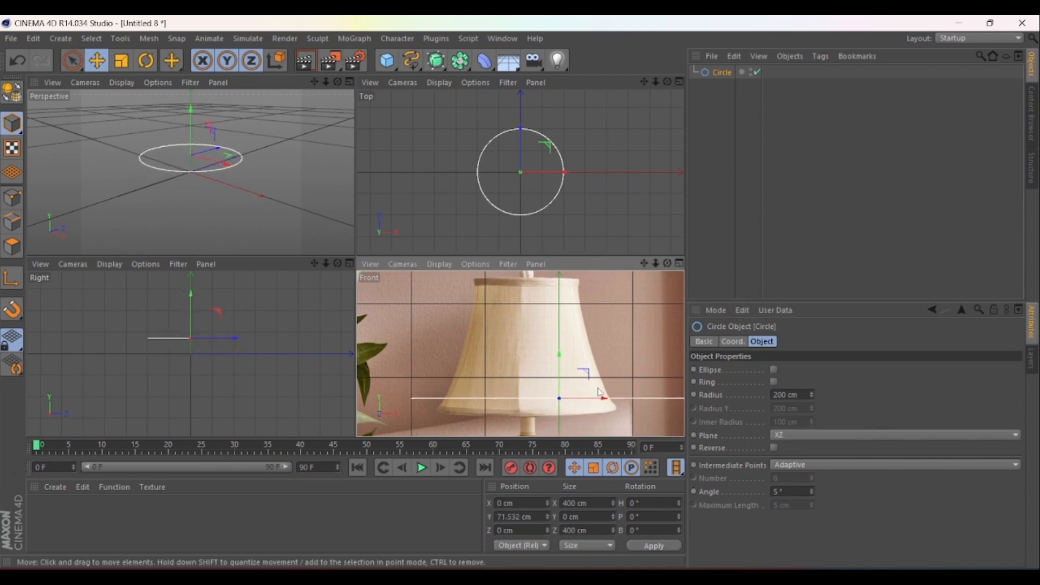
left_click_drag(607, 408, 573, 409)
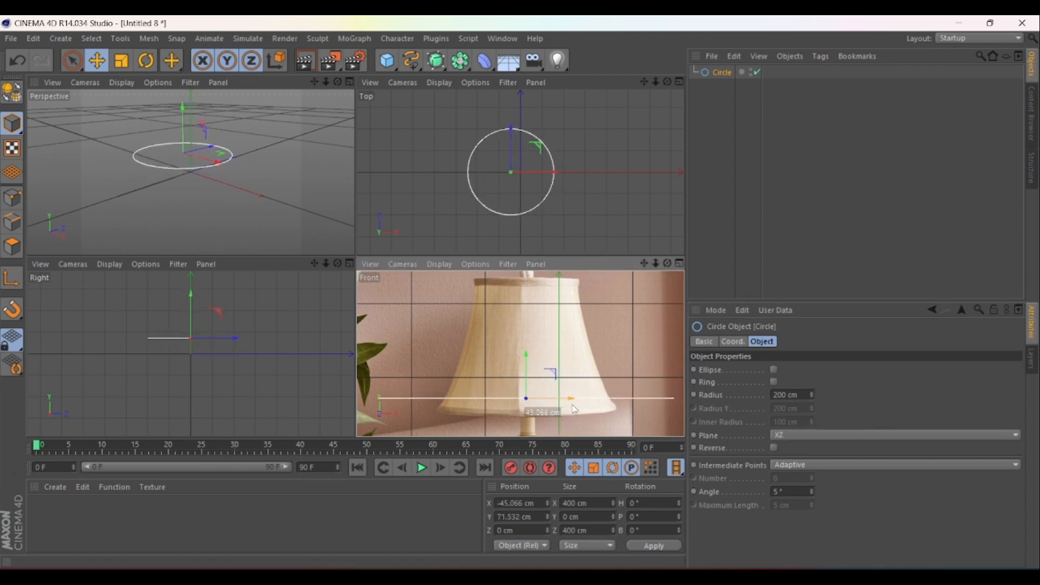
left_click_drag(530, 364, 527, 376)
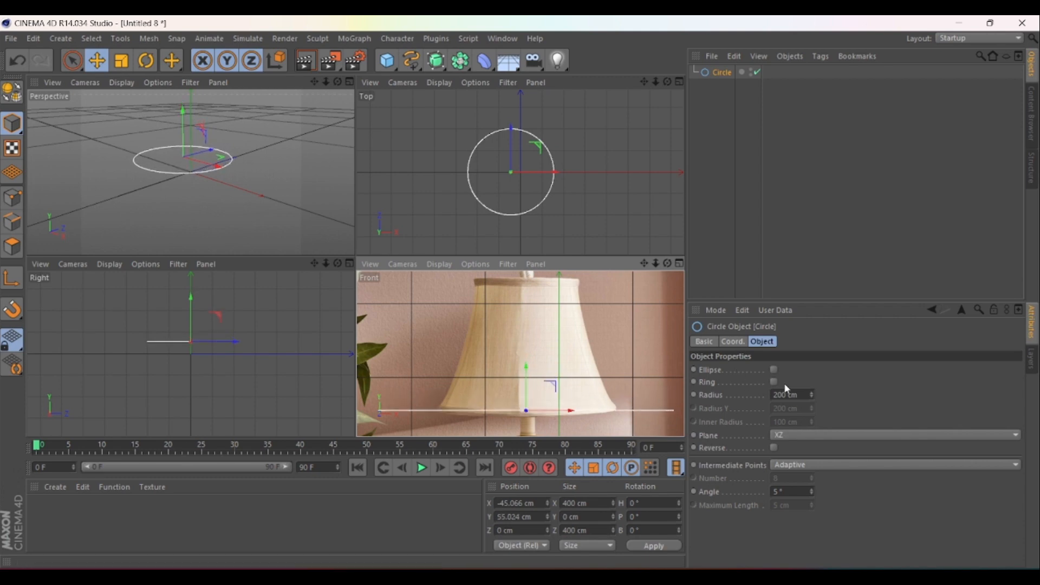
Set the bottom circle's radius to 120 cm and raise it to about Y 58 cm to fit the lampshade's rim.
left_click_drag(812, 394, 811, 408)
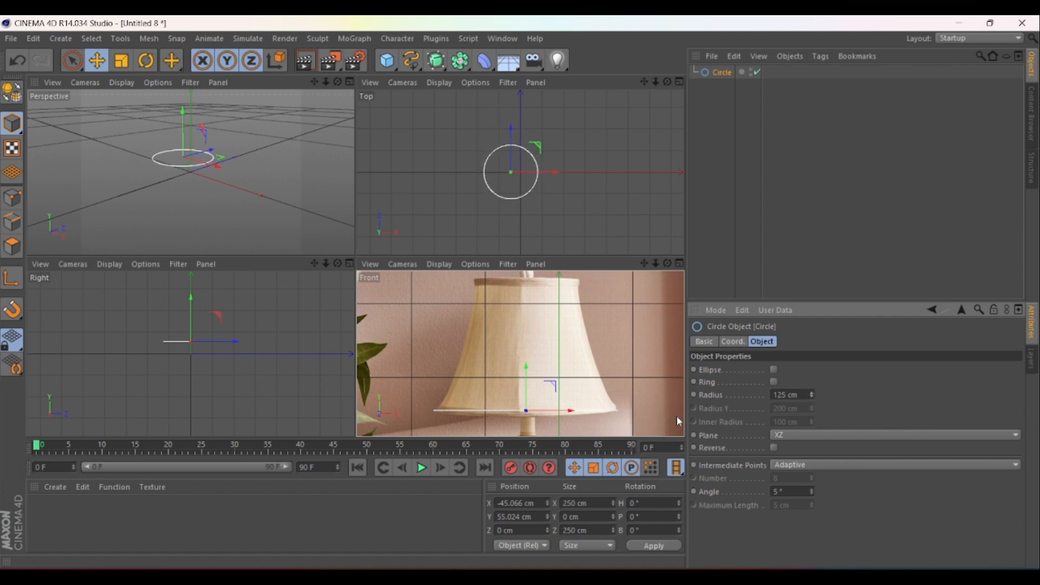
left_click_drag(526, 367, 526, 366)
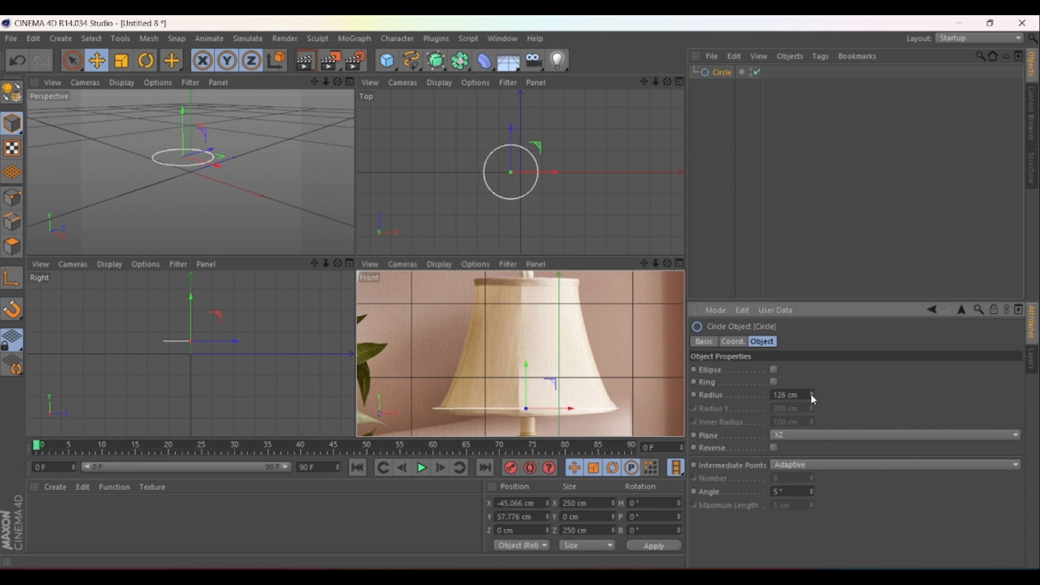
left_click_drag(810, 394, 812, 394)
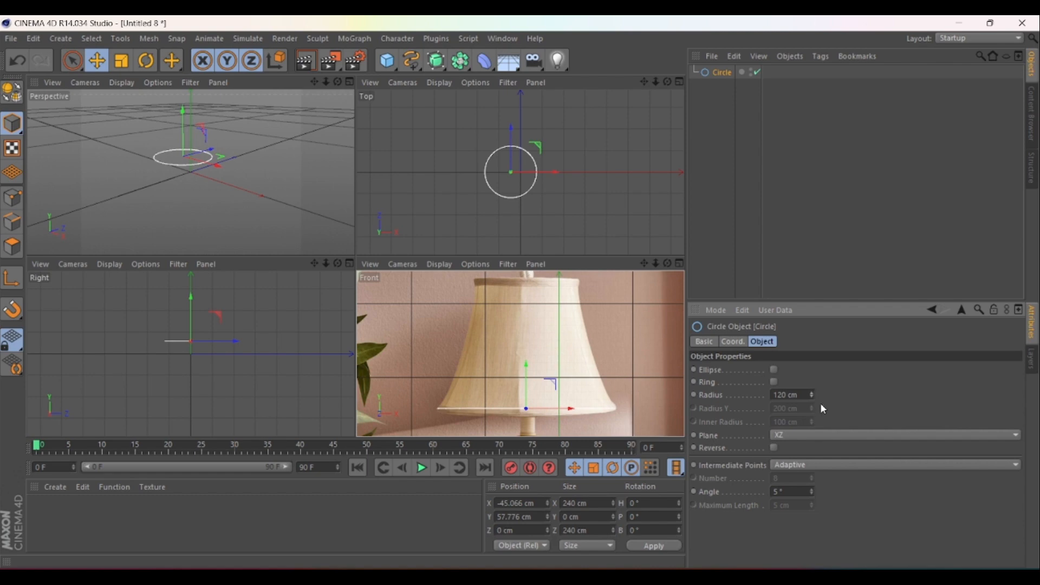
Add a second circle spline in the XZ plane and place it across the shade's lower body, about X -55 cm, Y 116 cm.
left_click(413, 62)
left_click(518, 125)
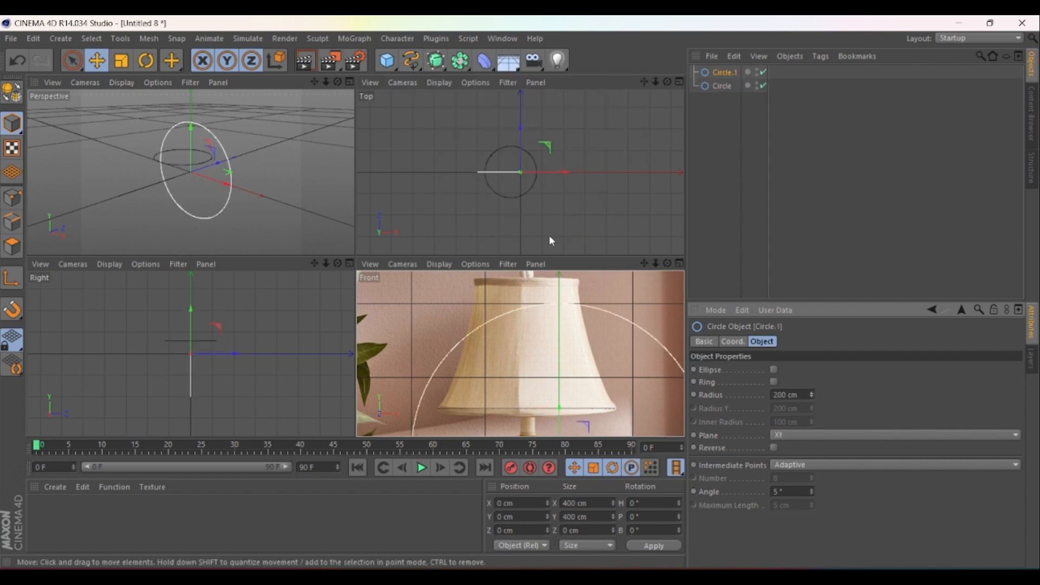
left_click(862, 437)
left_click(826, 481)
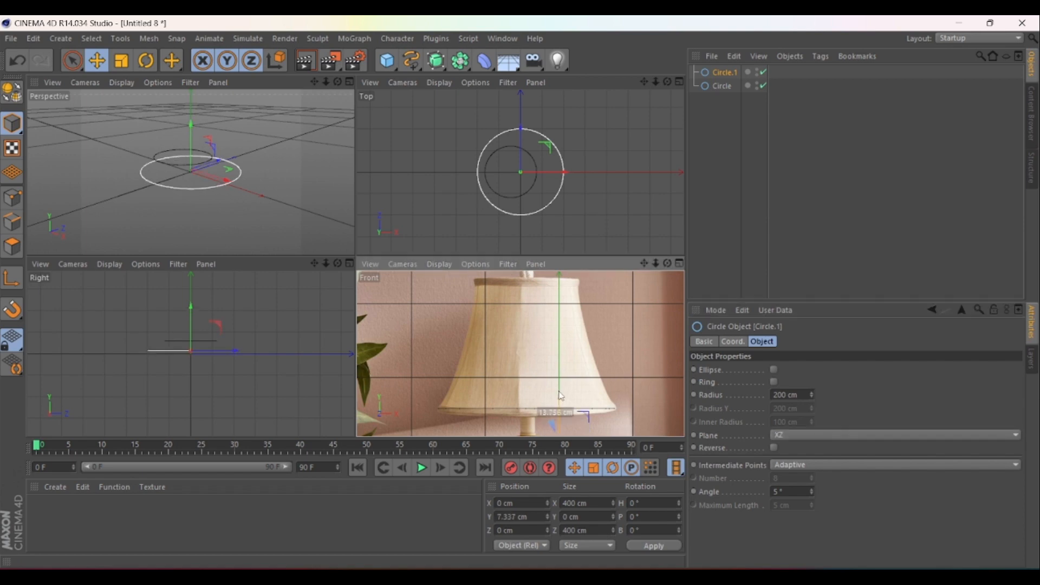
left_click_drag(557, 410, 562, 373)
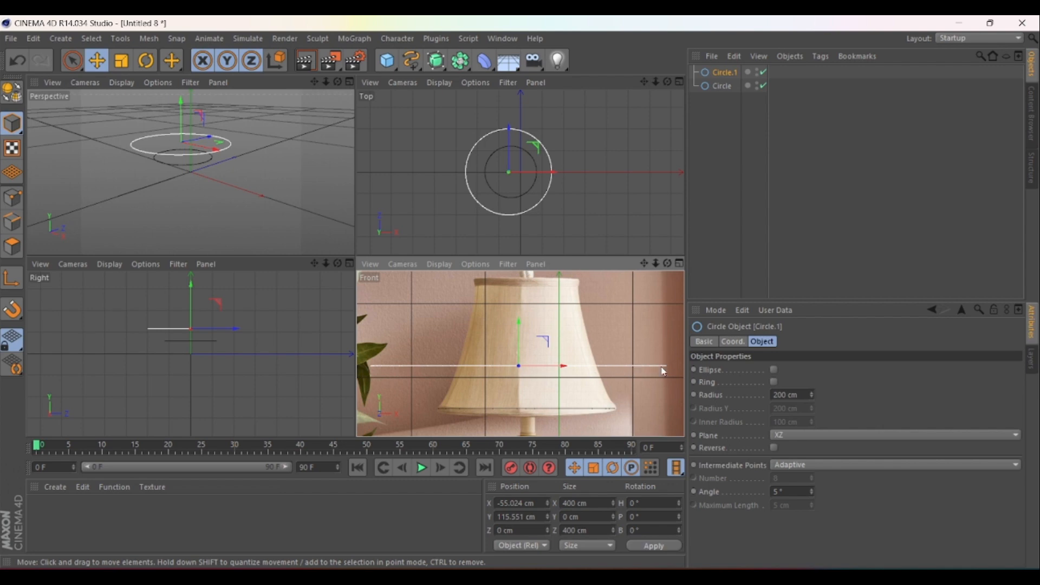
Fit the second circle to the shade's width with a radius of 92 cm, centred at about X -44 cm.
left_click_drag(811, 397, 740, 400)
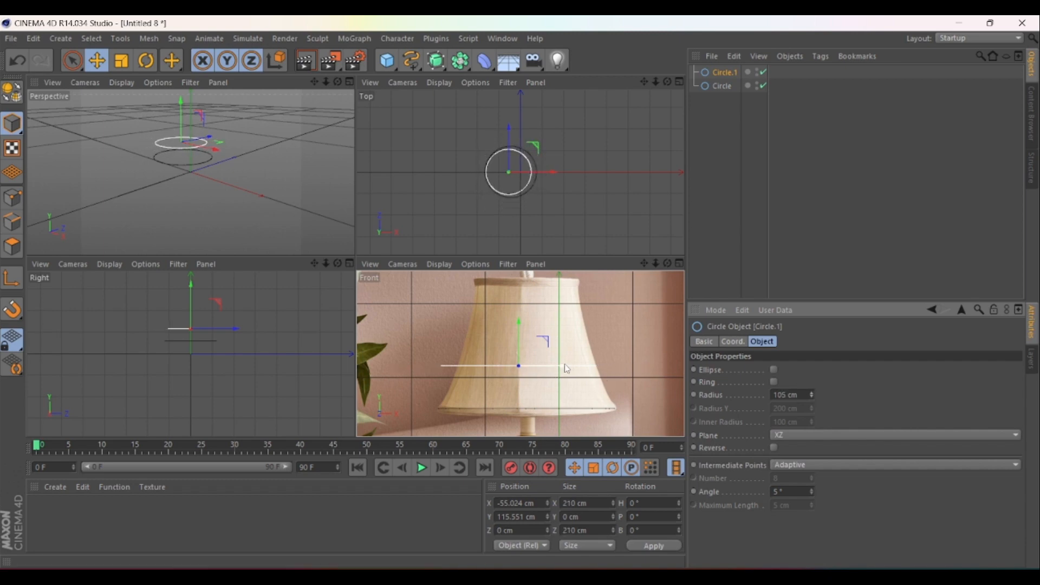
left_click_drag(567, 372, 574, 372)
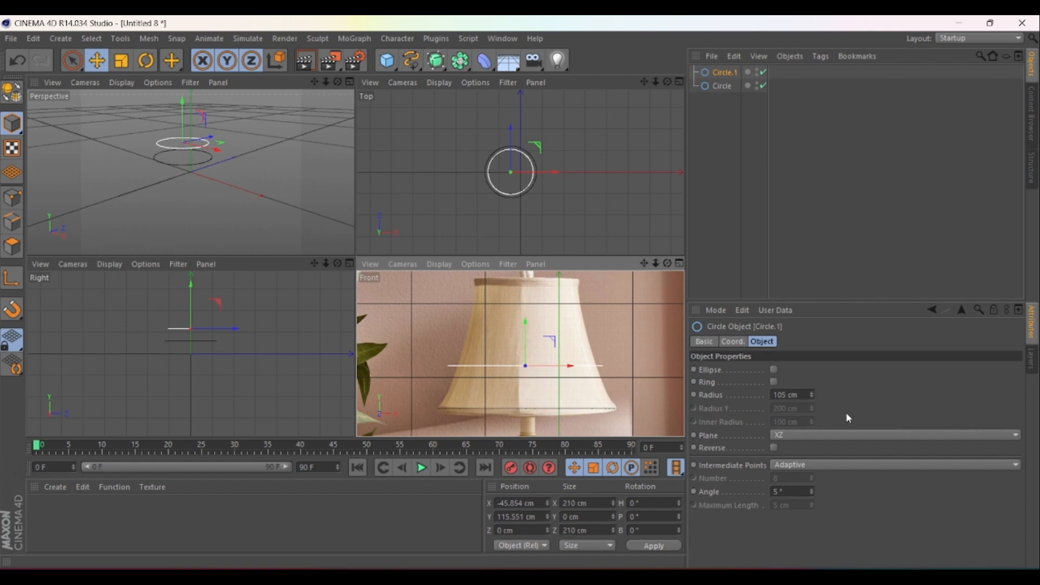
left_click_drag(810, 397, 810, 404)
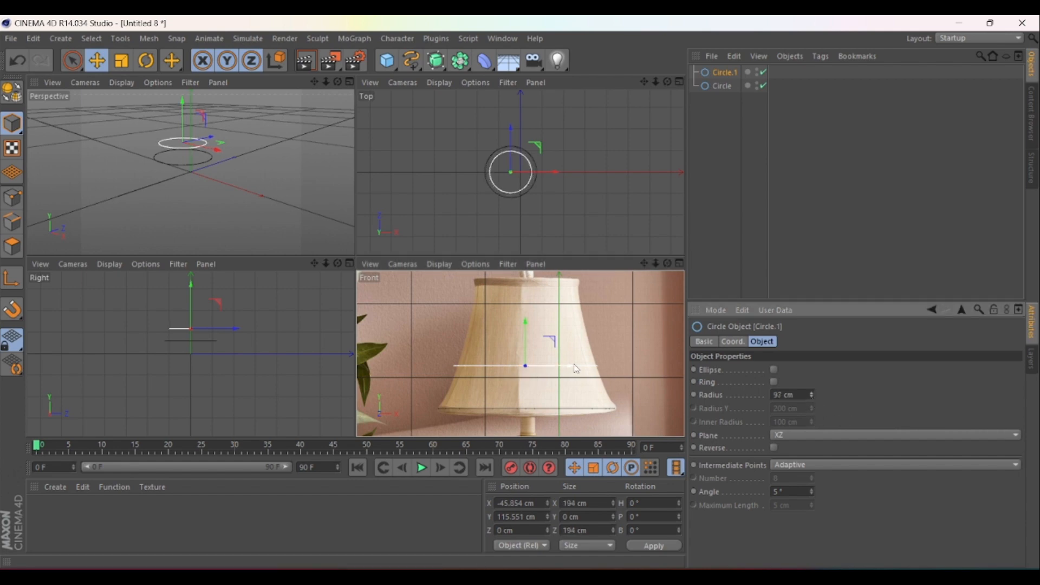
left_click_drag(573, 372, 574, 372)
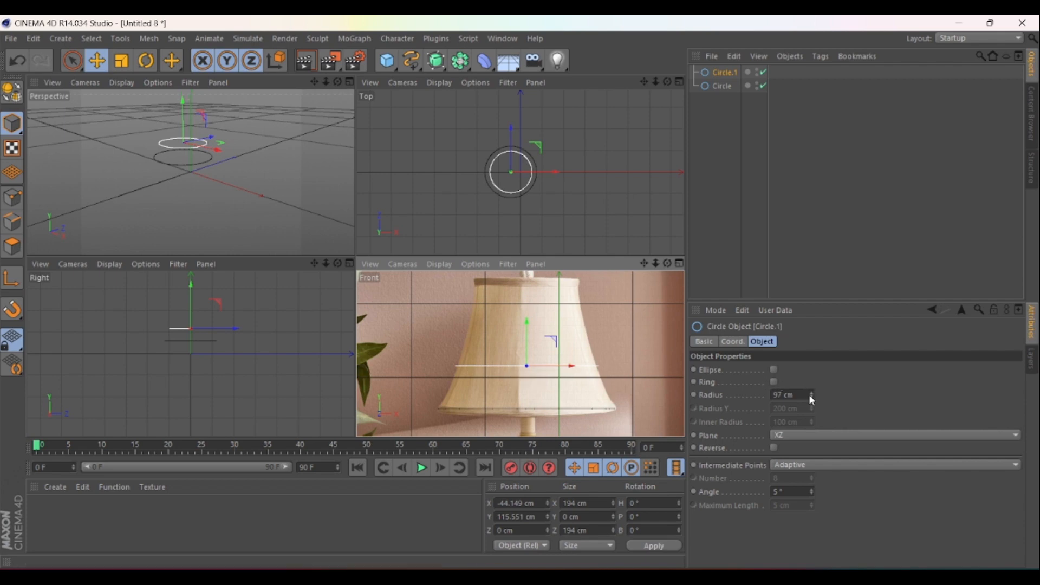
mouse_move(811, 397)
left_mouse_down()
mouse_move(811, 411)
mouse_move(811, 403)
left_mouse_up()
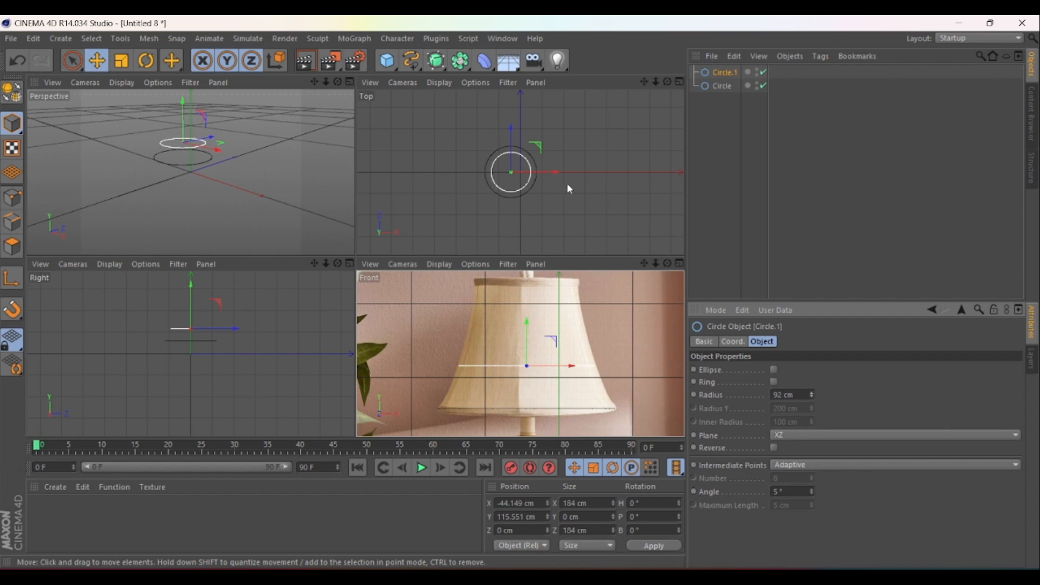
Add a third circle spline in the XZ plane and move it near the lampshade's top, about X -36 cm, Y 214 cm.
left_click(417, 63)
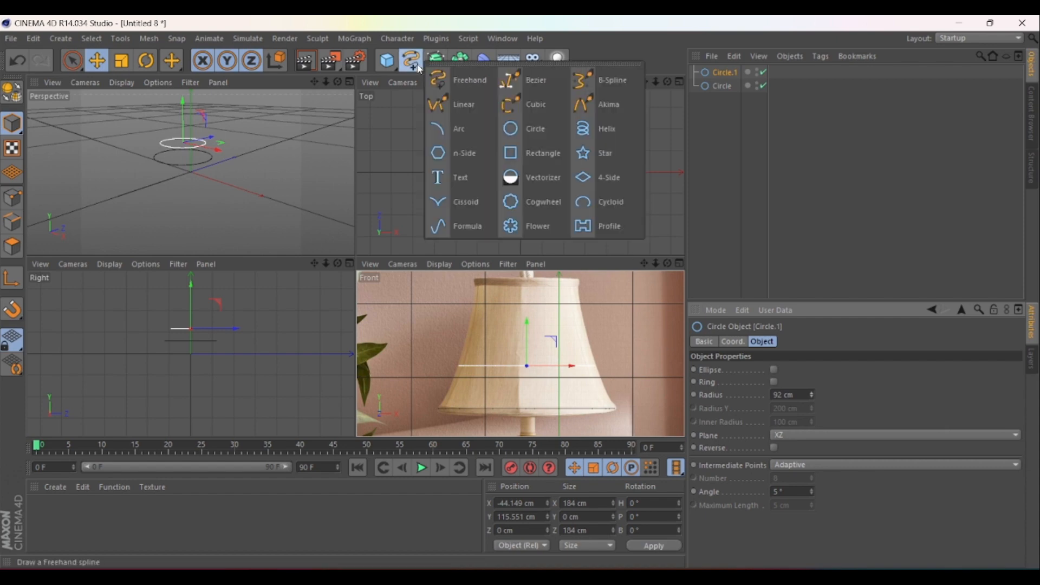
left_click(528, 128)
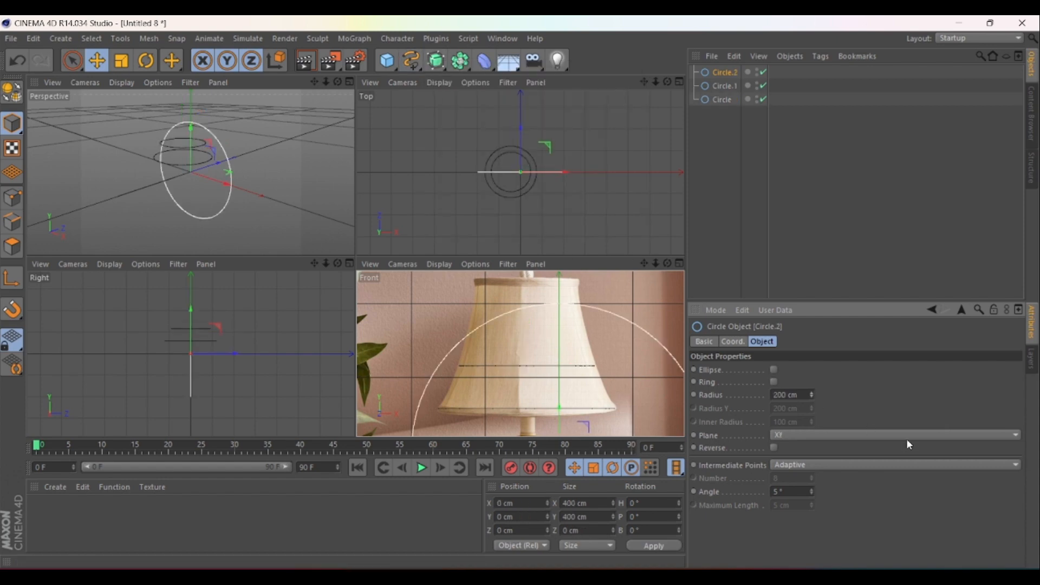
left_click(873, 434)
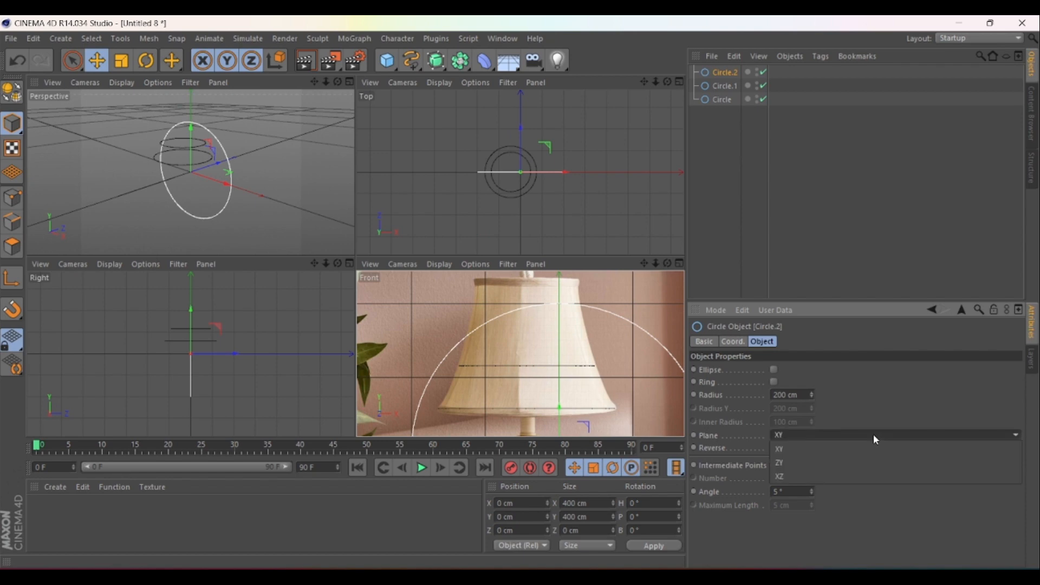
left_click(856, 477)
left_click_drag(559, 368, 542, 253)
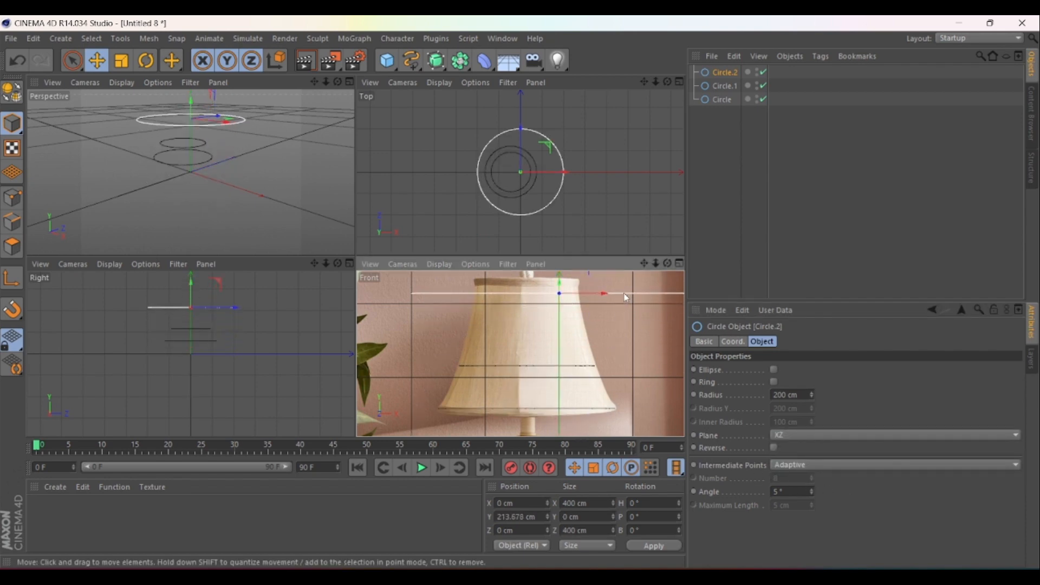
left_click_drag(611, 299, 579, 294)
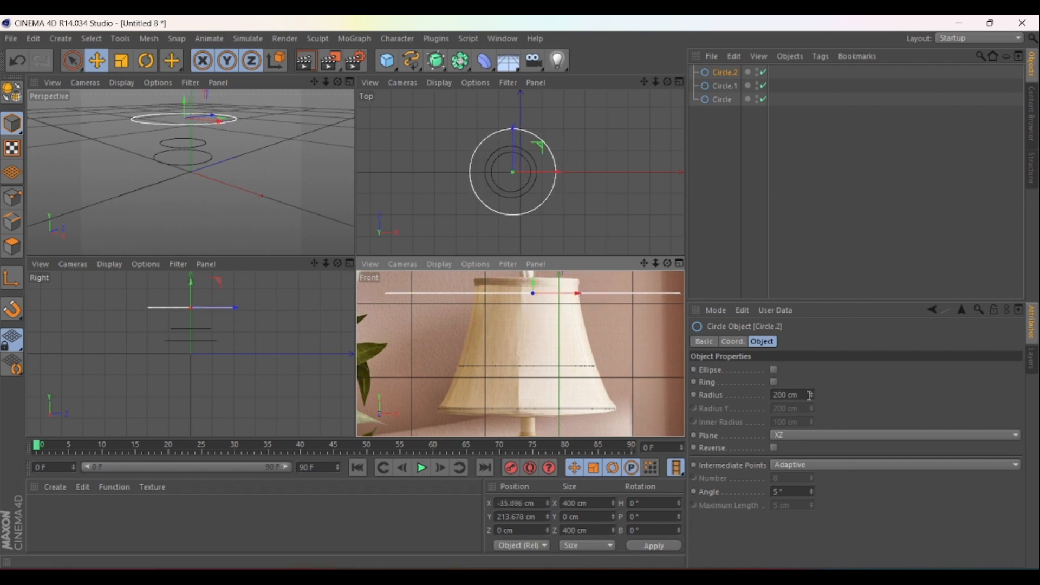
Fit the third circle to the shade's top rim with a radius of 72 cm, at about X -45 cm, Y 231 cm.
left_click_drag(811, 394, 812, 398)
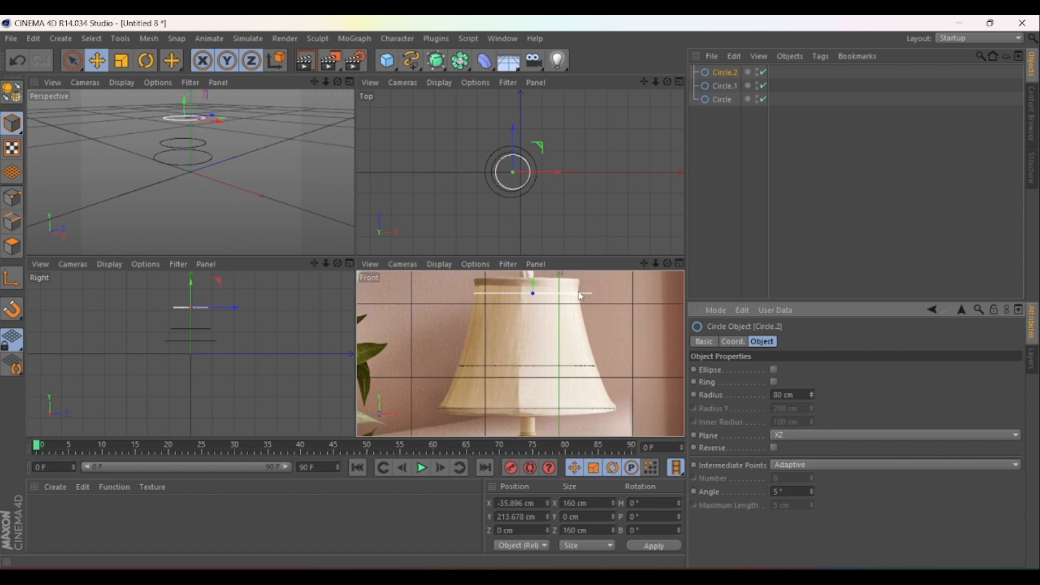
left_click_drag(580, 296, 574, 297)
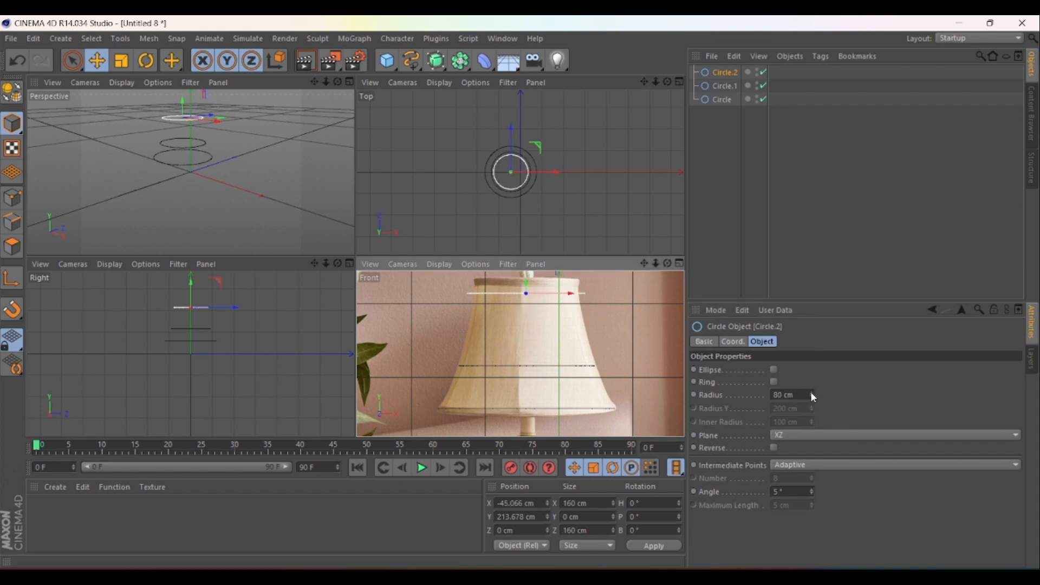
left_click_drag(811, 395, 812, 399)
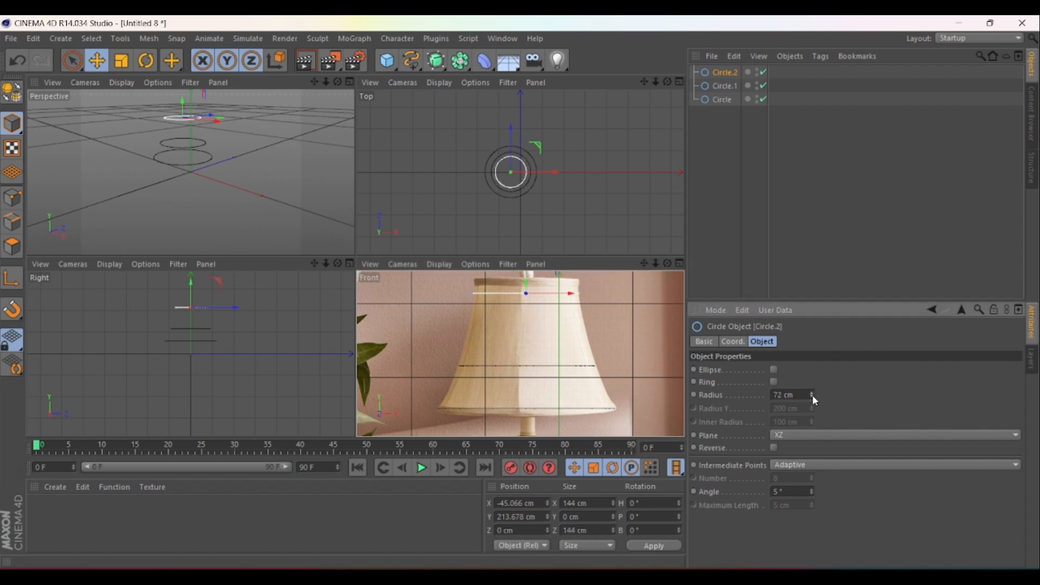
left_click_drag(813, 398, 812, 398)
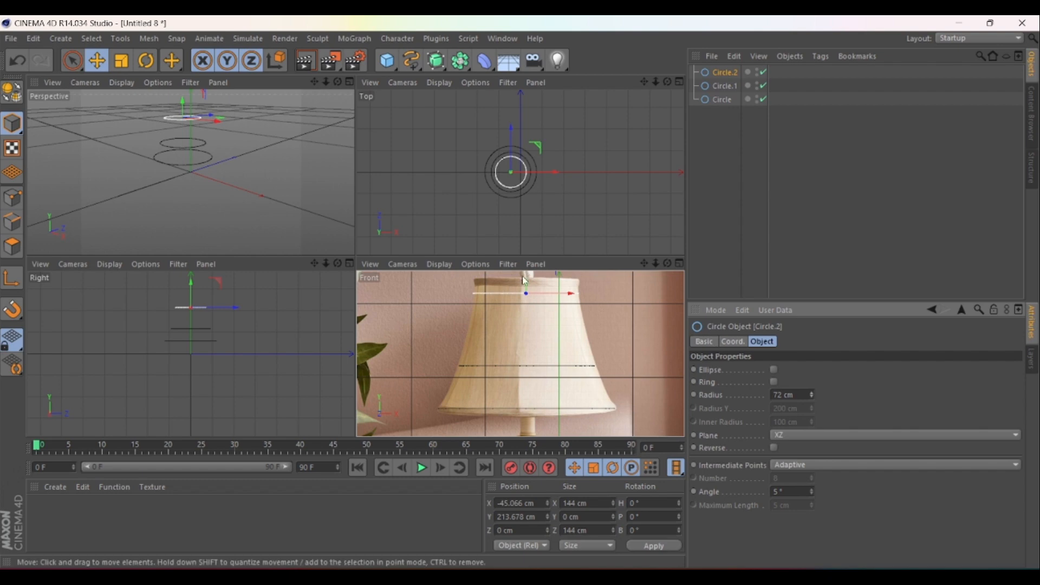
left_click_drag(527, 283, 529, 273)
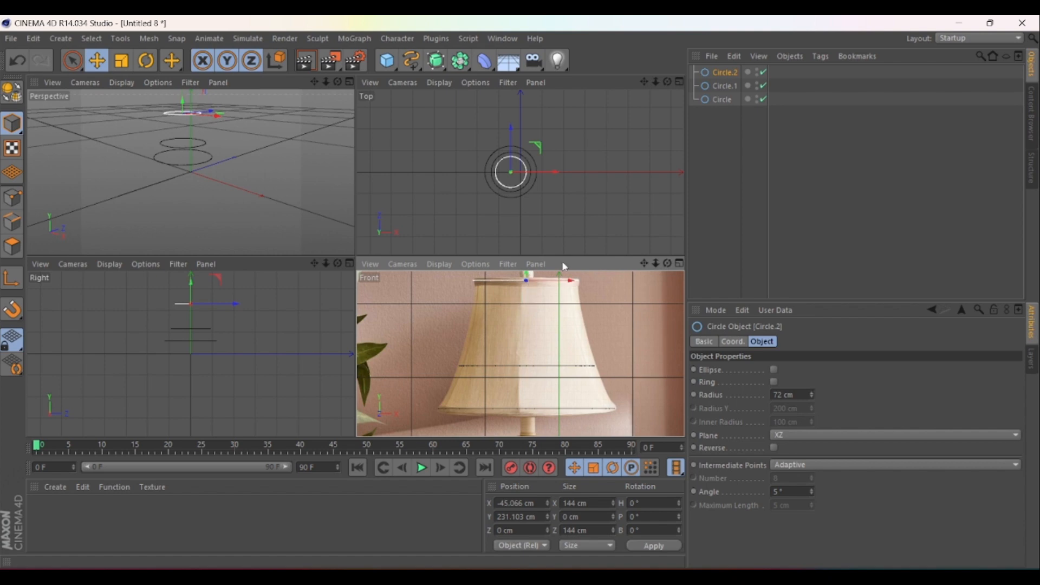
Create a Loft NURBS and nest the three circles under it in order from bottom rim to top rim.
left_click(440, 70)
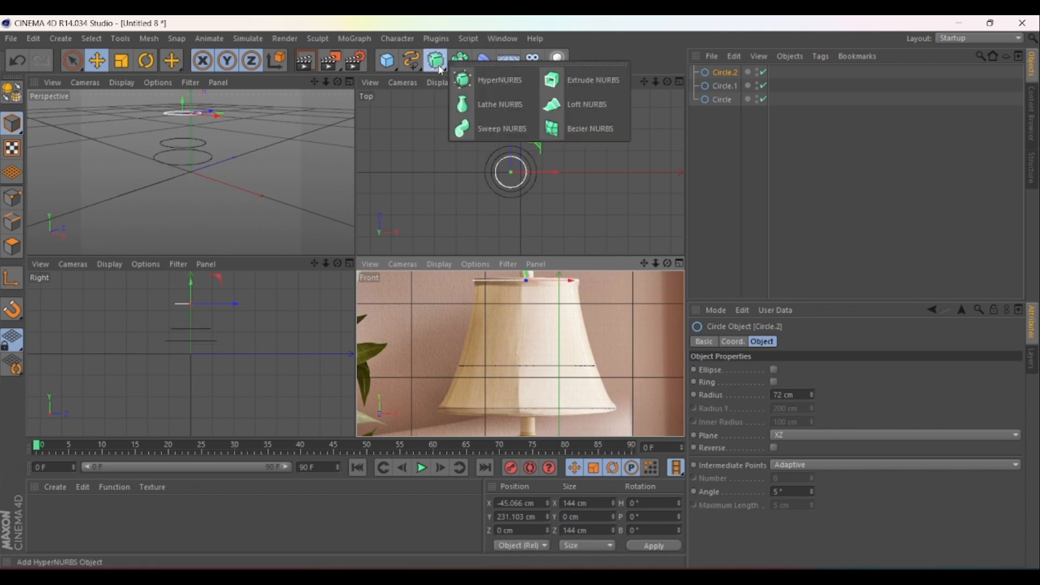
left_click(587, 104)
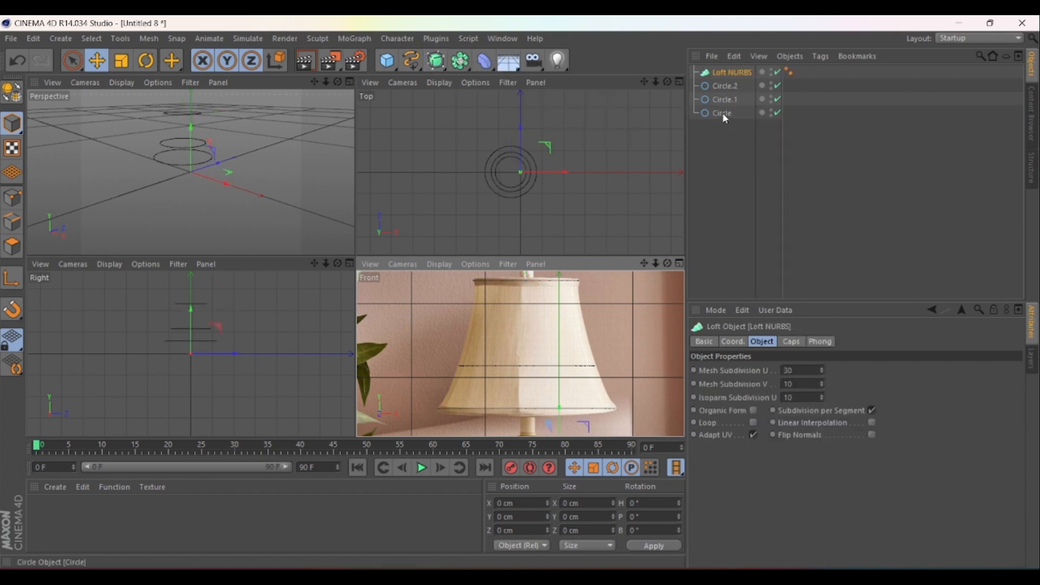
left_click_drag(723, 113, 726, 71)
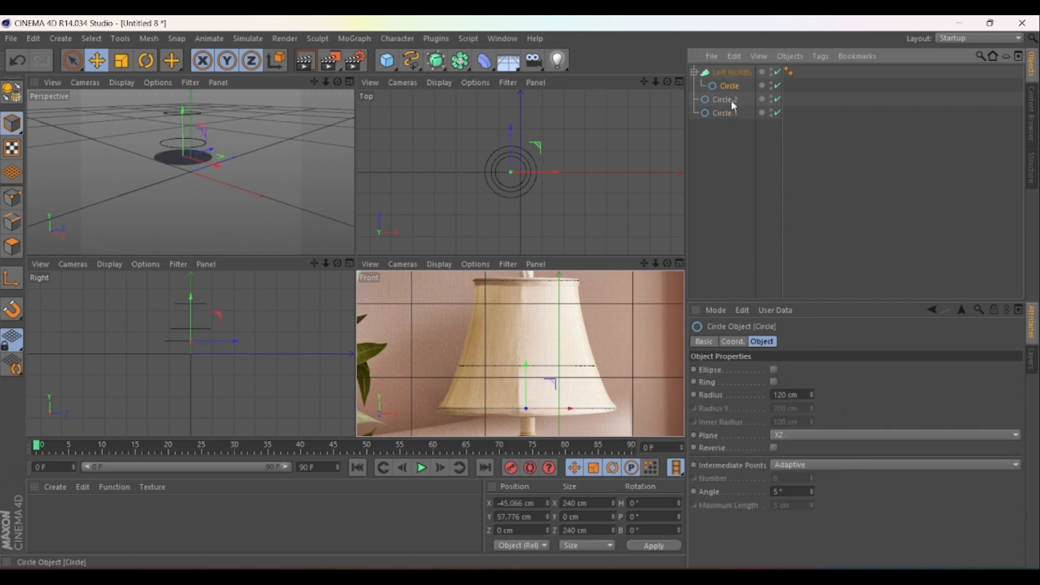
mouse_move(729, 115)
left_mouse_down()
mouse_move(720, 89)
mouse_move(731, 104)
mouse_move(723, 102)
left_mouse_up()
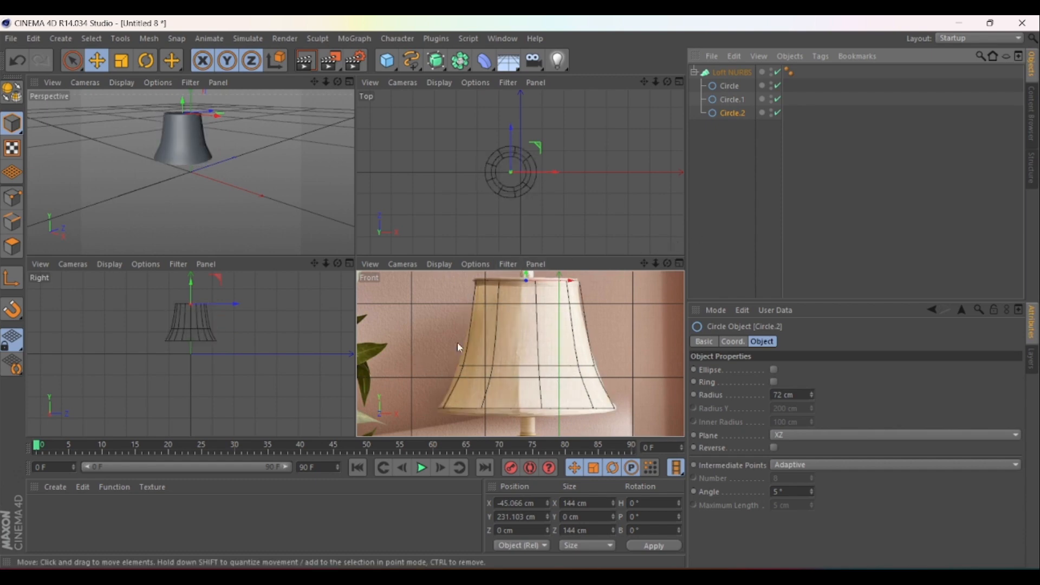
Refine the loft's middle circle by reducing its radius to 87 cm and raising it to about Y 145 cm.
left_click(721, 100)
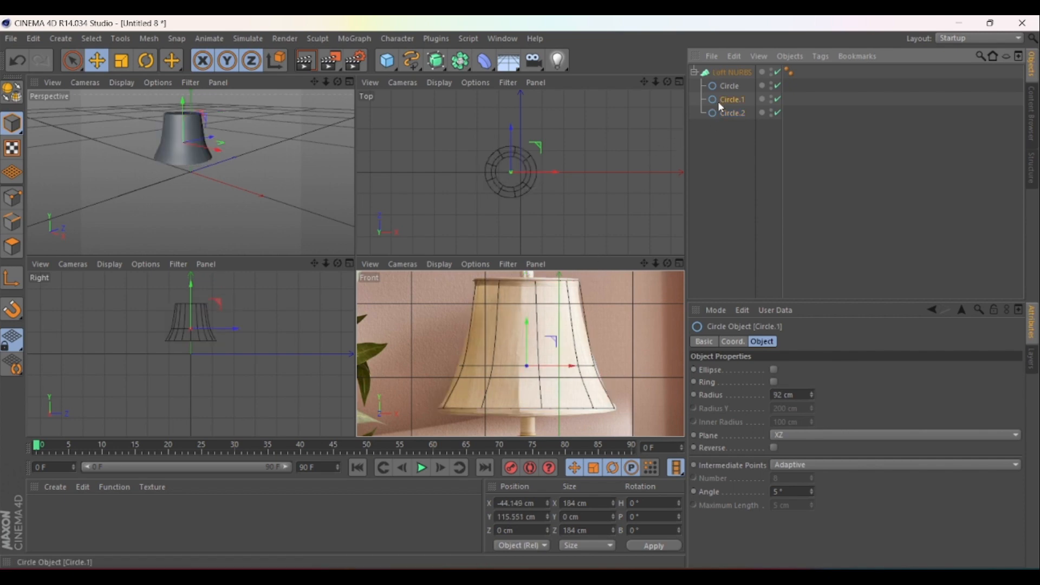
left_click_drag(528, 322, 537, 310)
left_click(812, 397)
left_click(812, 397)
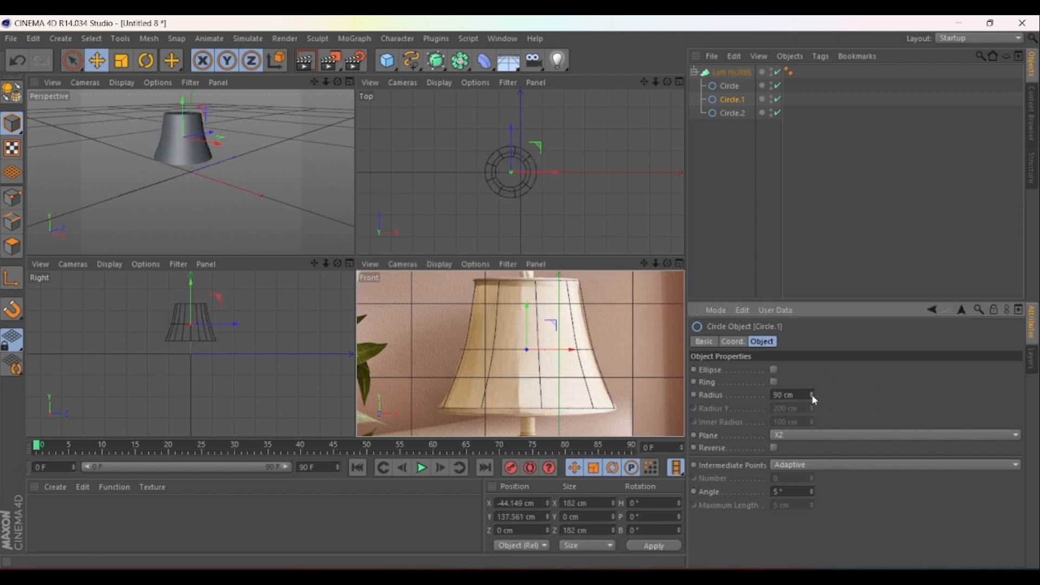
left_click(812, 397)
left_click(812, 397)
left_click(814, 400)
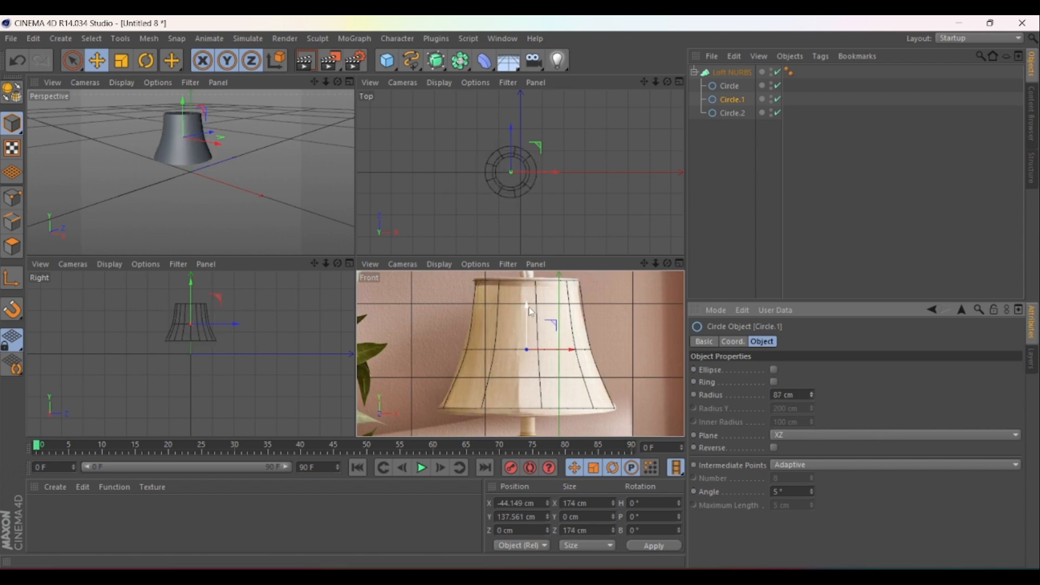
left_click_drag(529, 306, 530, 306)
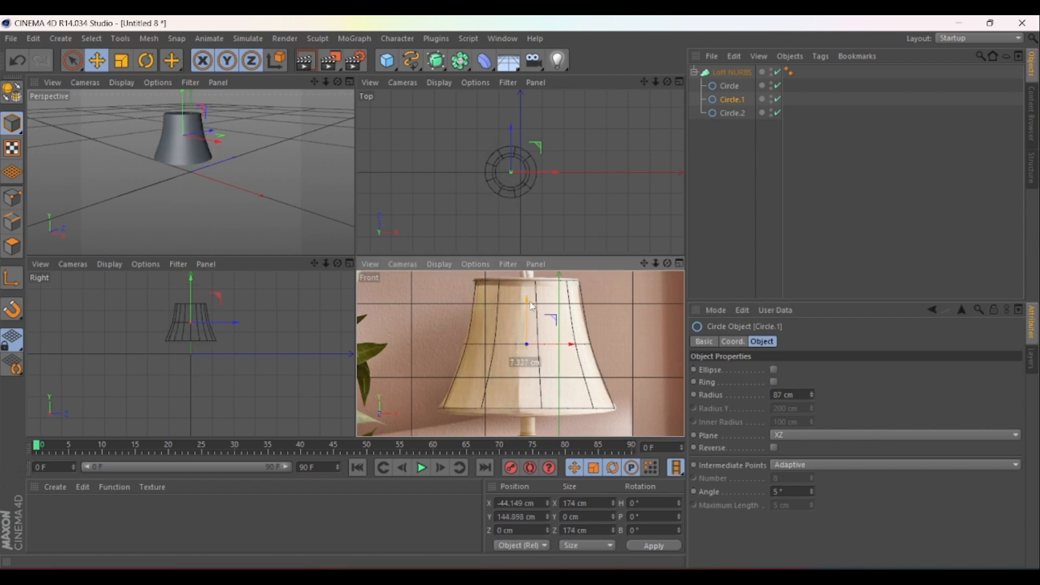
left_click(519, 412)
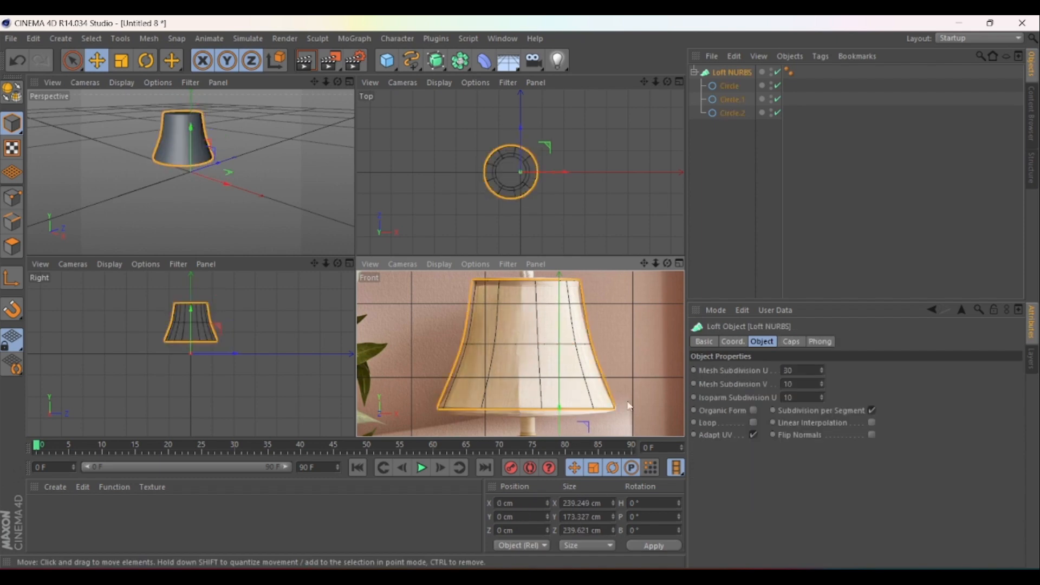
left_click(732, 113)
left_click(730, 86)
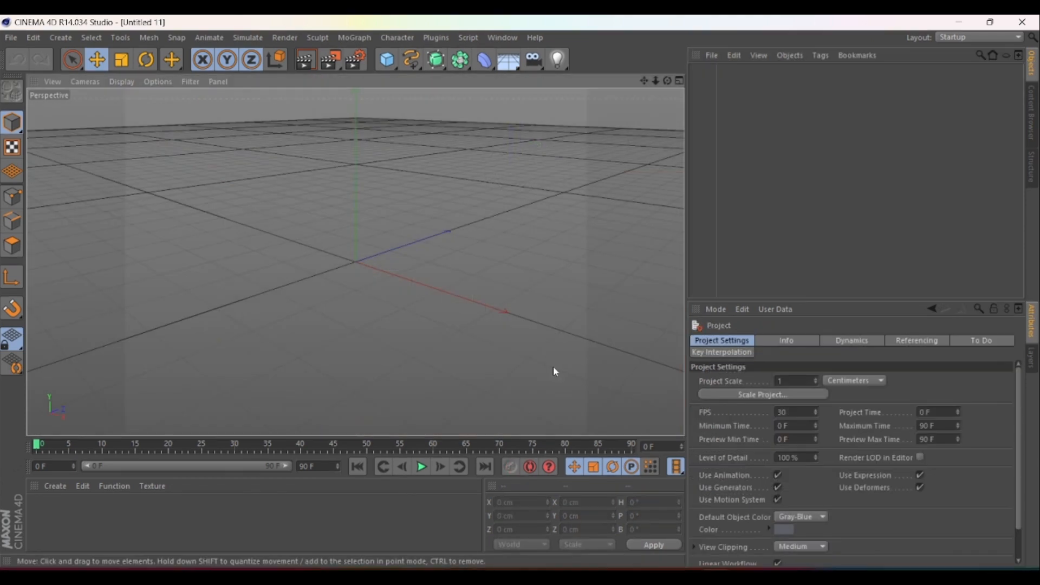
Show the four views of the new project and load the image λαμπατερ as the Front view's background.
middle_click(321, 236)
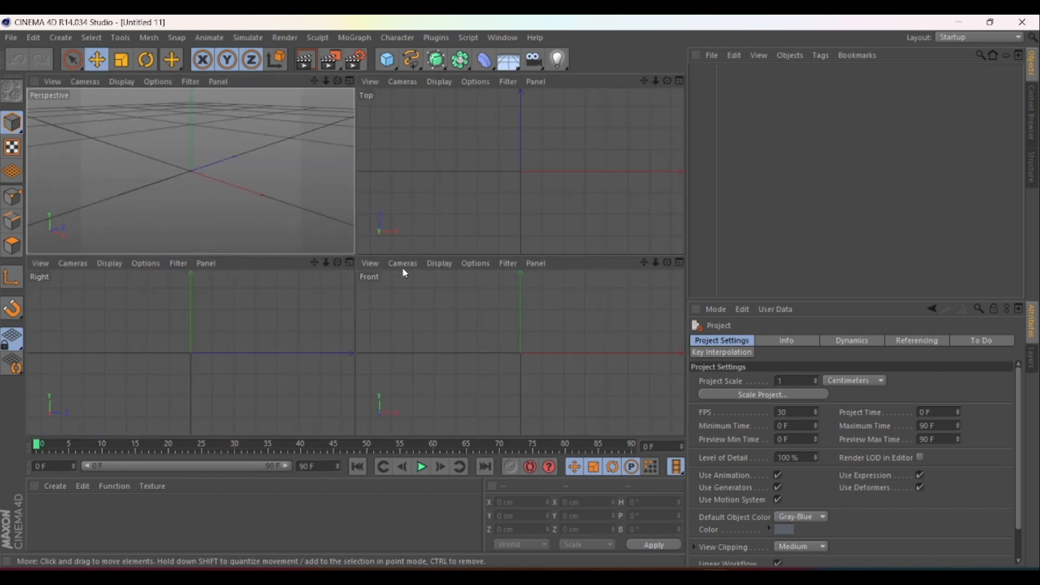
left_click(475, 264)
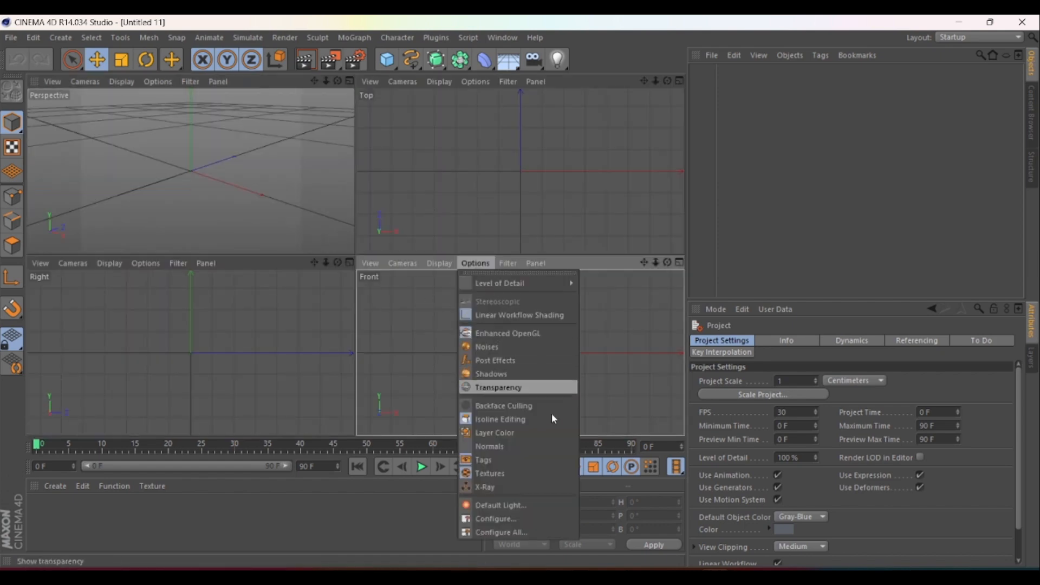
left_click(514, 517)
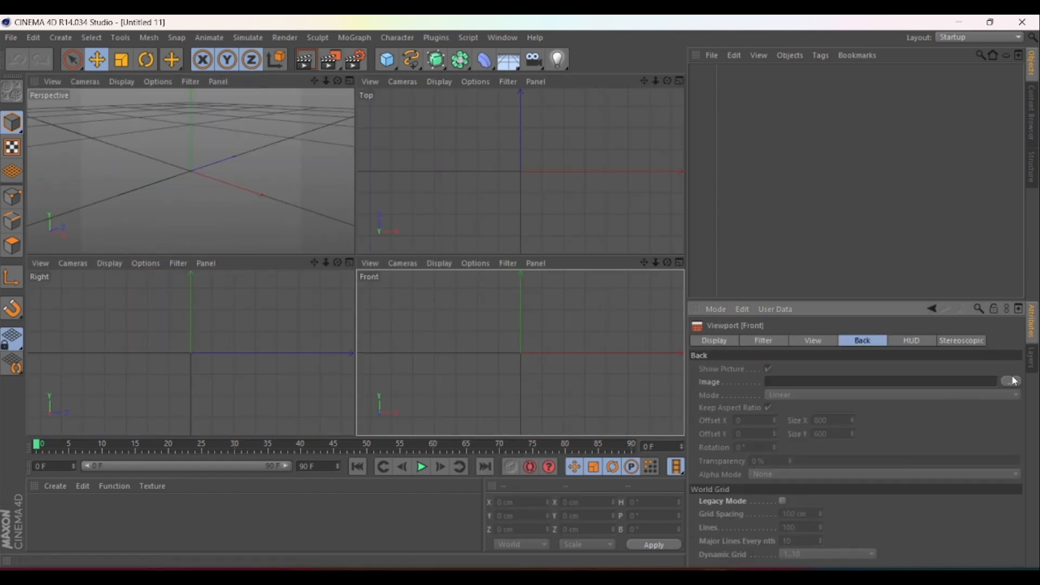
left_click(1011, 382)
scroll(366, 236, "down", 1)
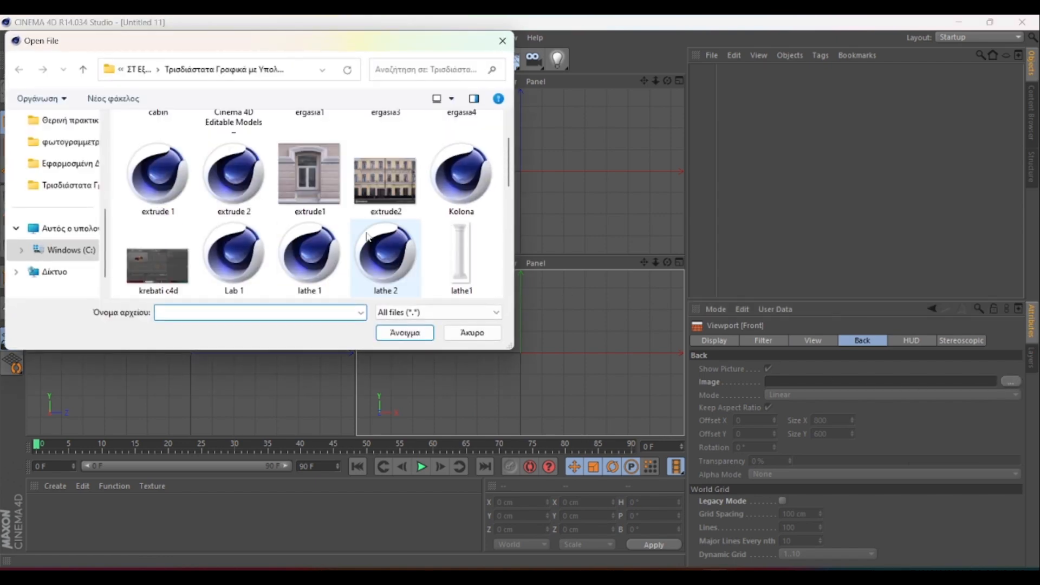
scroll(367, 236, "down", 1)
scroll(355, 235, "down", 3)
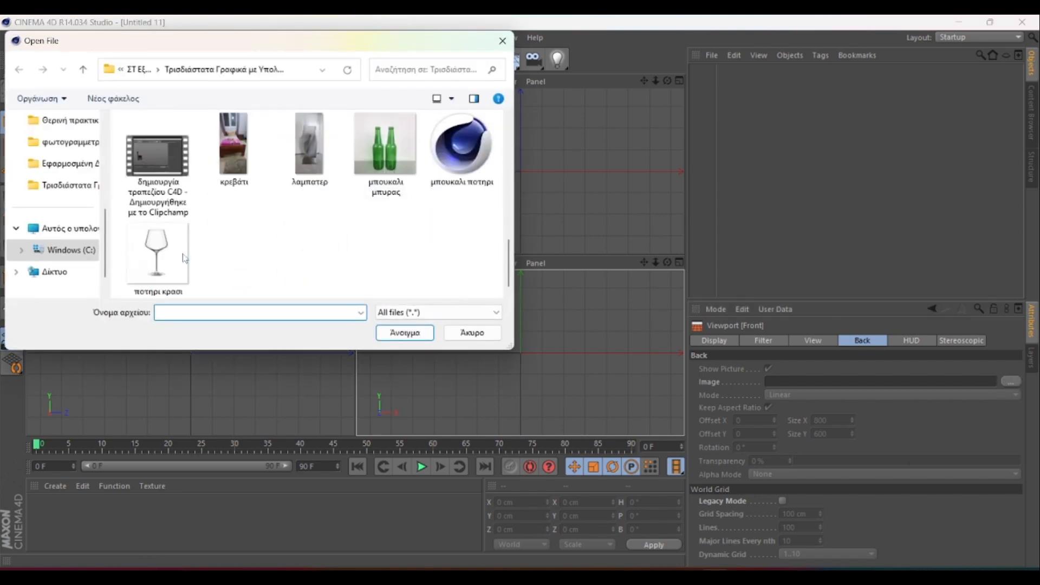
left_click(296, 174)
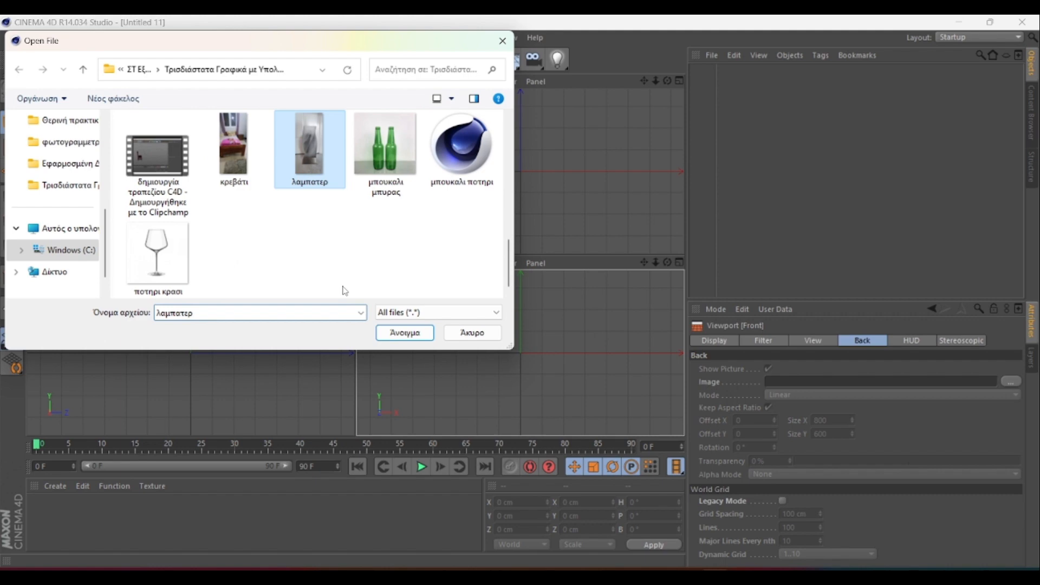
left_click(416, 334)
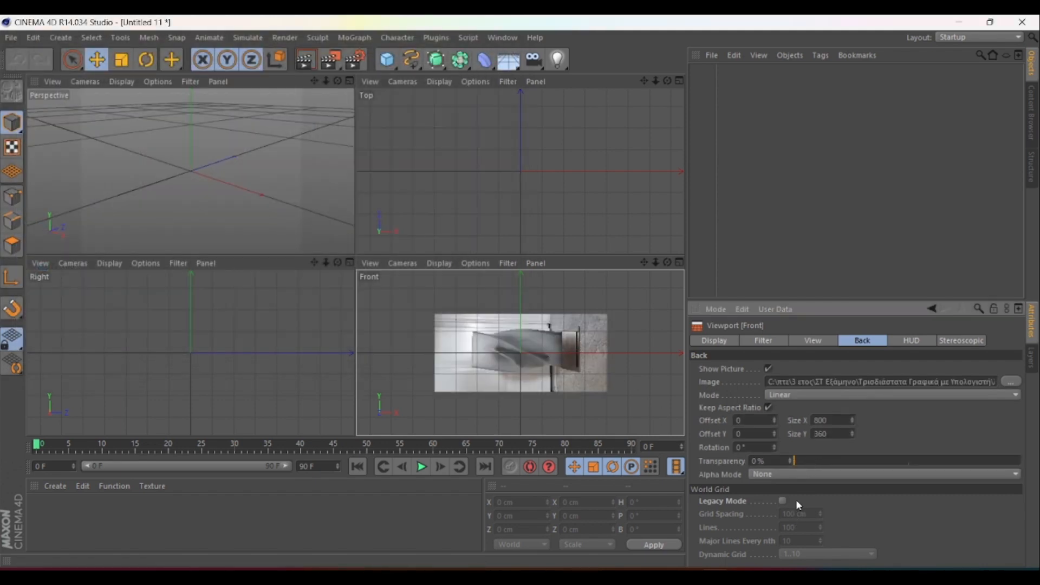
Rotate the Front view's background image by 90° so the lamp stands upright.
left_click(747, 447)
type("90")
key("Return")
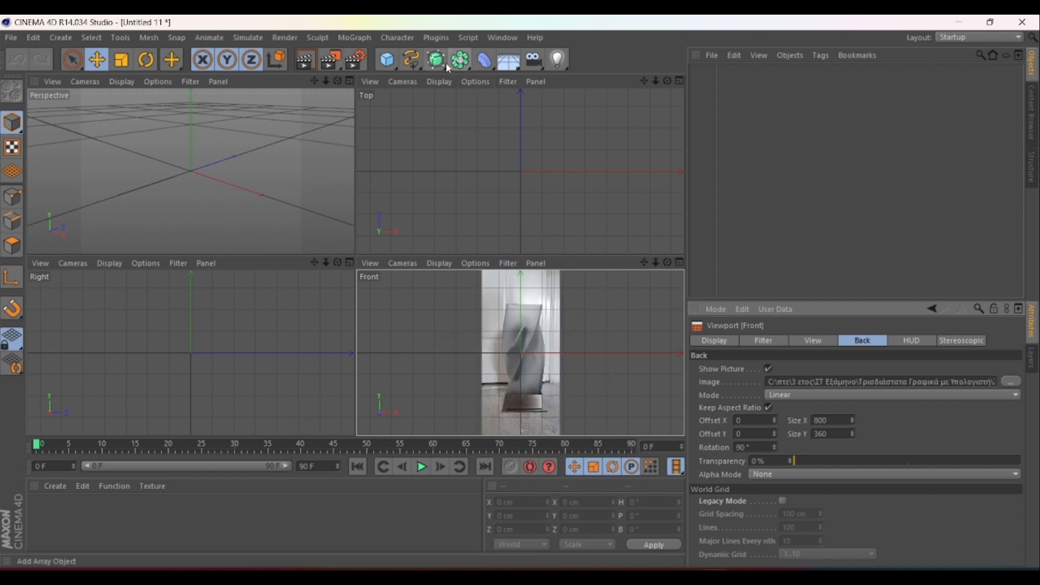
Add a rectangle spline in the XZ plane and move it down to the lamp's foot, about X 28 cm, Y -274 cm.
left_click(416, 63)
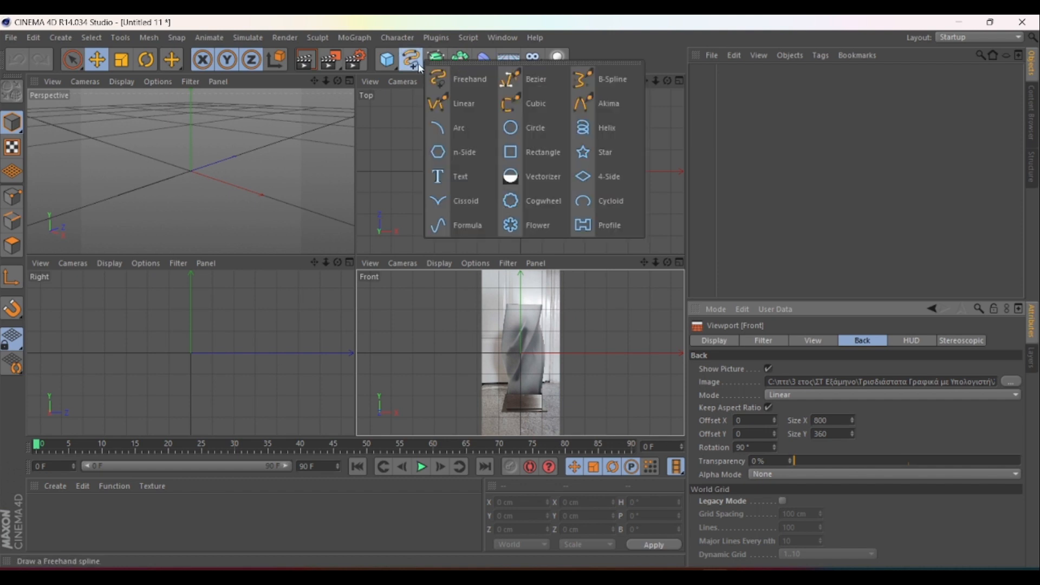
left_click(539, 152)
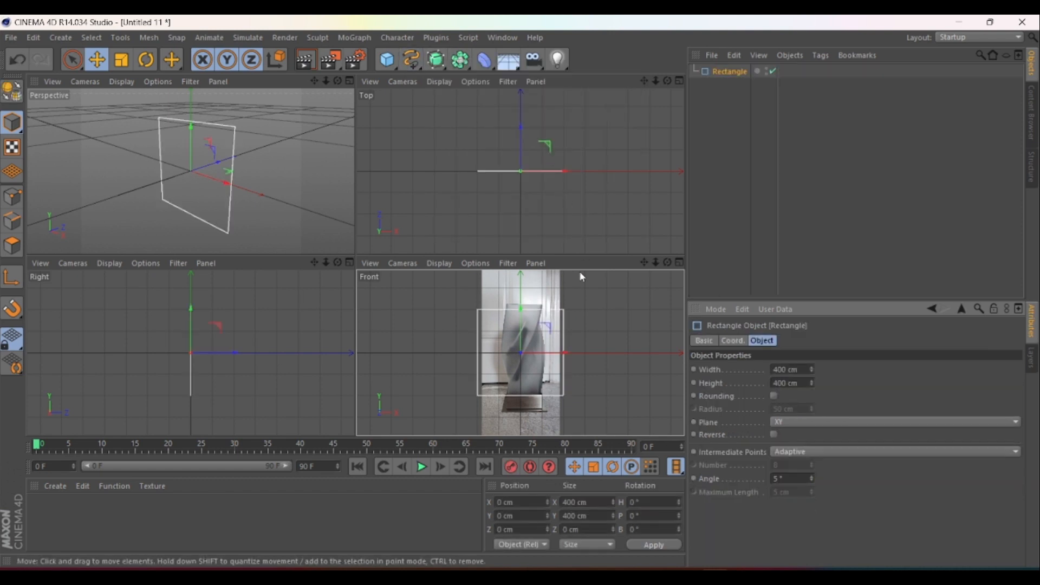
left_click(803, 422)
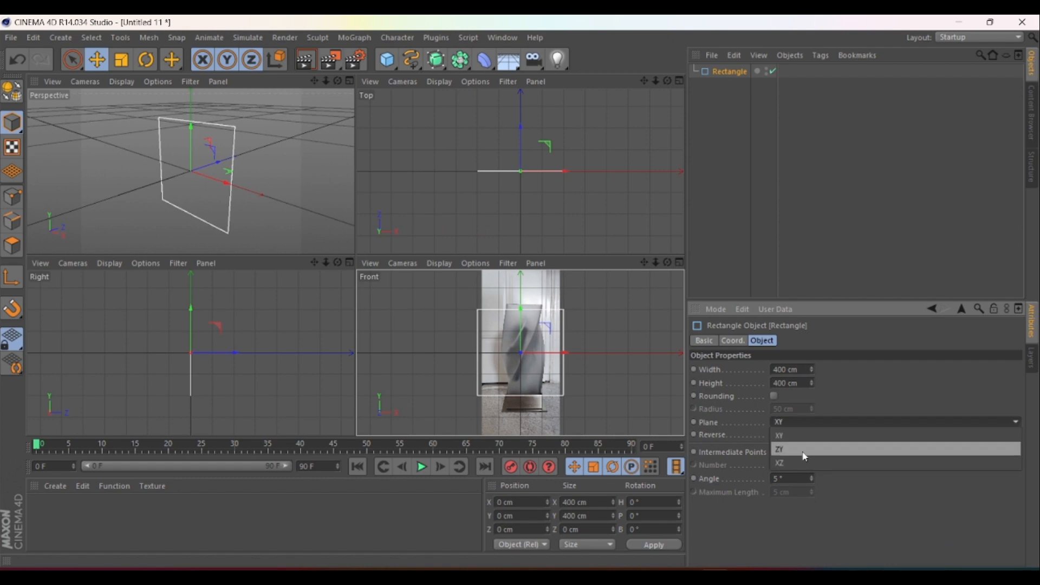
left_click(804, 465)
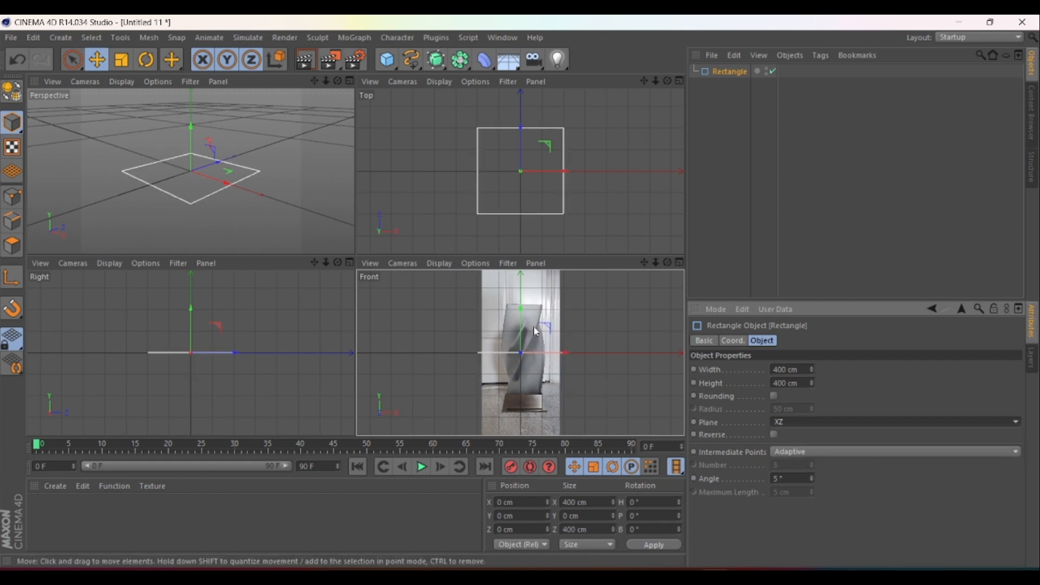
left_click_drag(523, 319, 537, 378)
left_click_drag(563, 413, 566, 415)
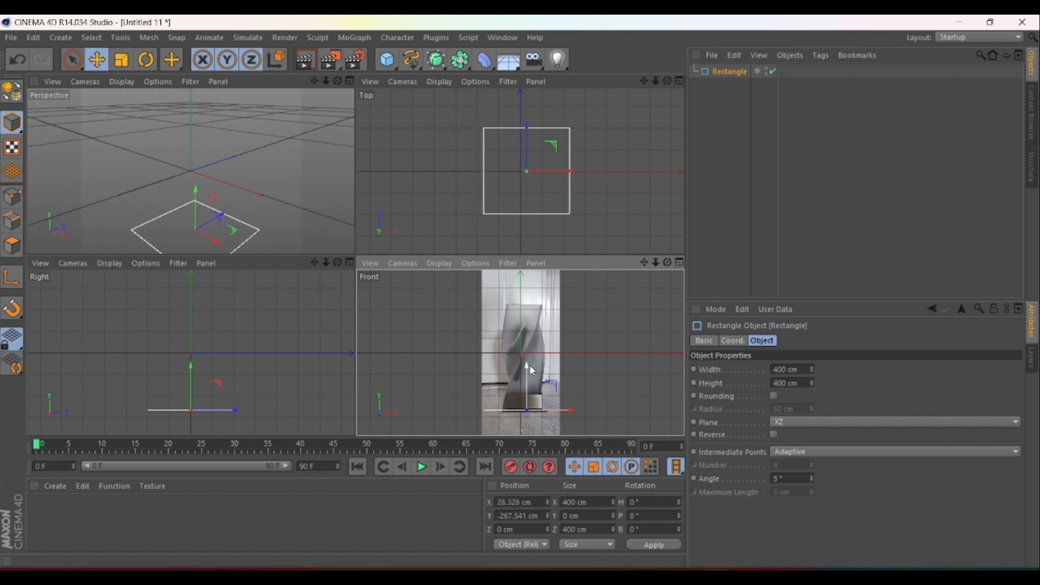
left_click_drag(528, 365, 531, 365)
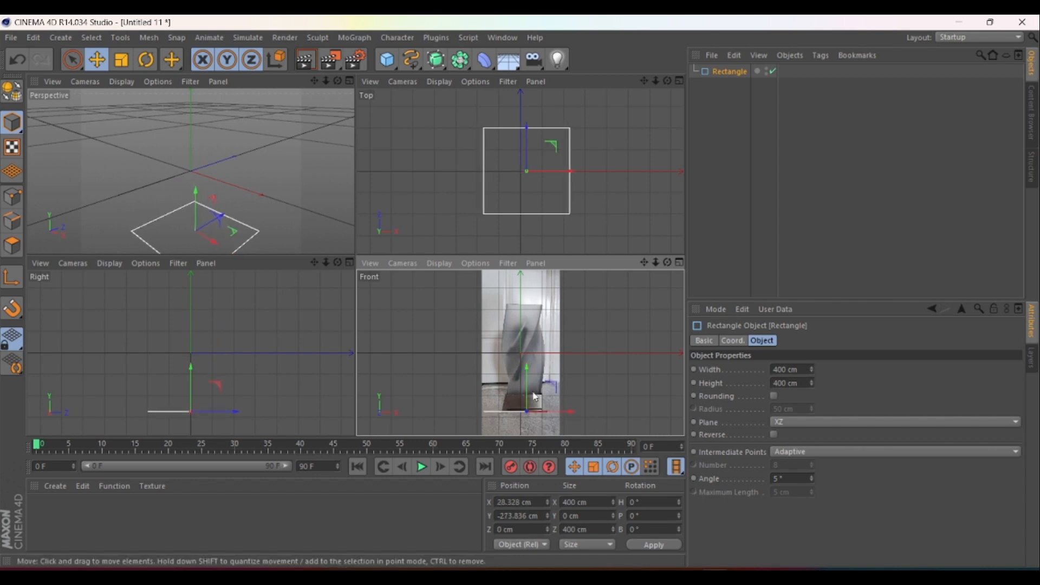
Centre the rectangle on the lamp's foot at about X 14 cm and set its width and height to 215 cm.
scroll(523, 412, "up", 2)
scroll(523, 412, "up", 3)
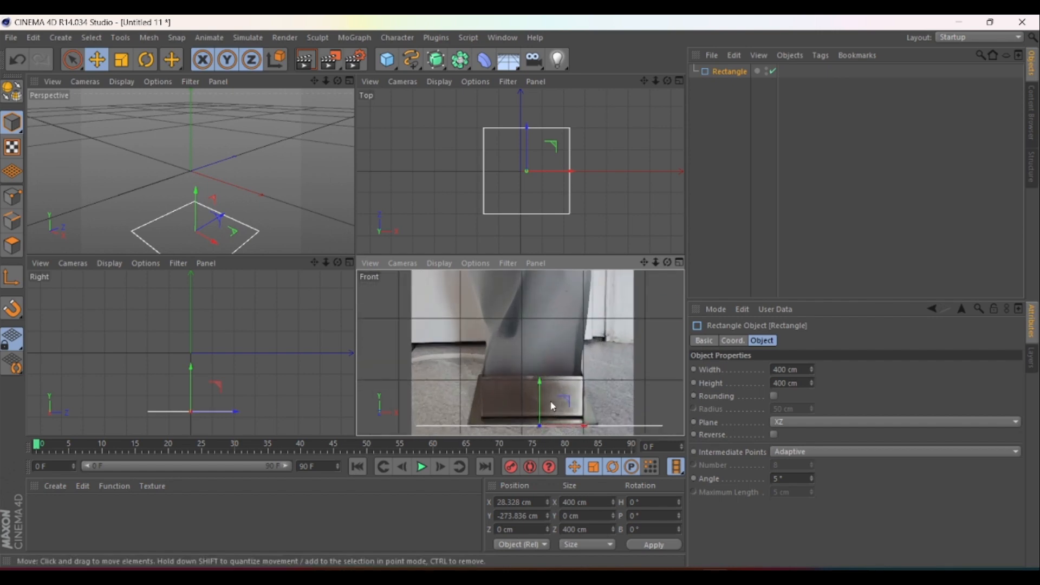
left_click(811, 371)
left_click_drag(811, 369, 739, 344)
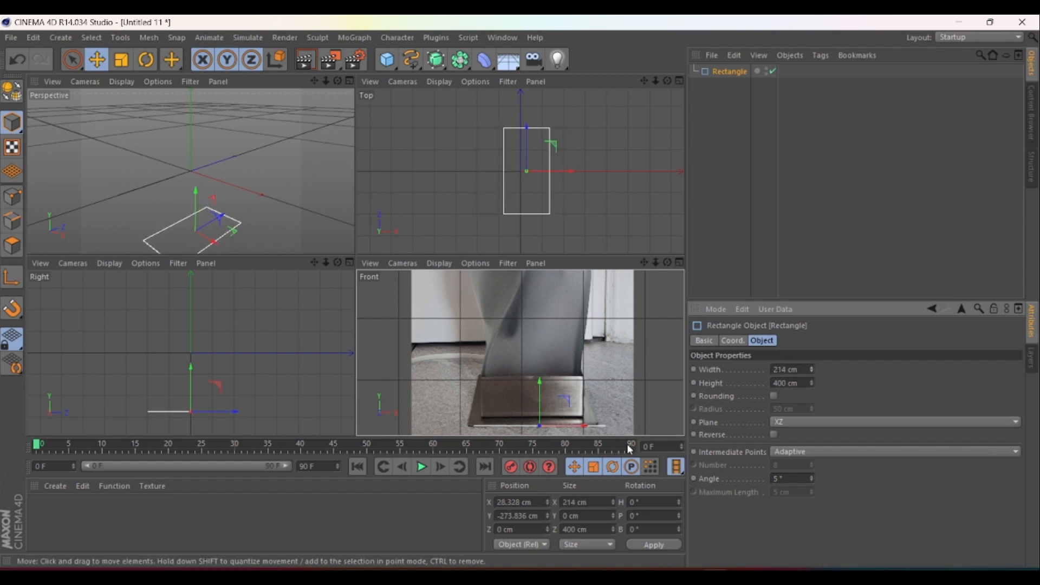
left_click_drag(585, 431, 580, 425)
left_click(782, 370)
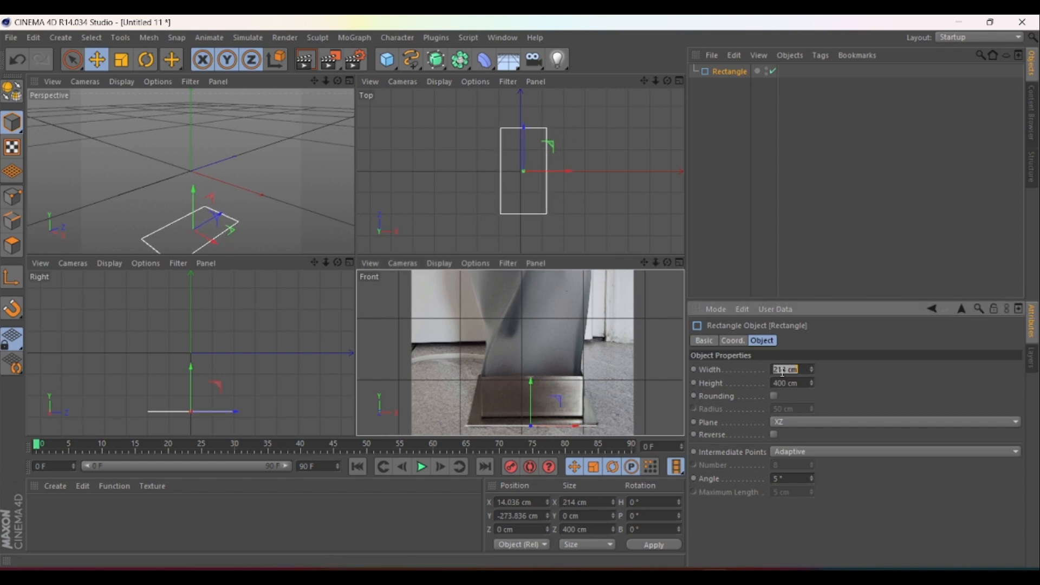
type("215")
key("Return")
left_click(785, 386)
type("215")
key("Return")
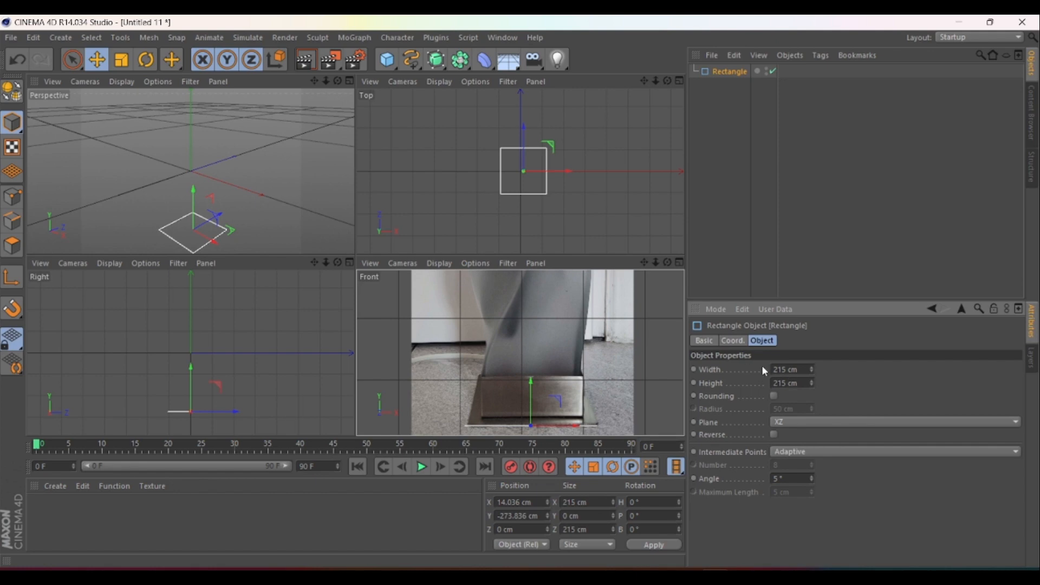
Add a second rectangle spline in the XZ plane and lower it to the base block's upper edge, about Y -197 cm.
left_click(441, 63)
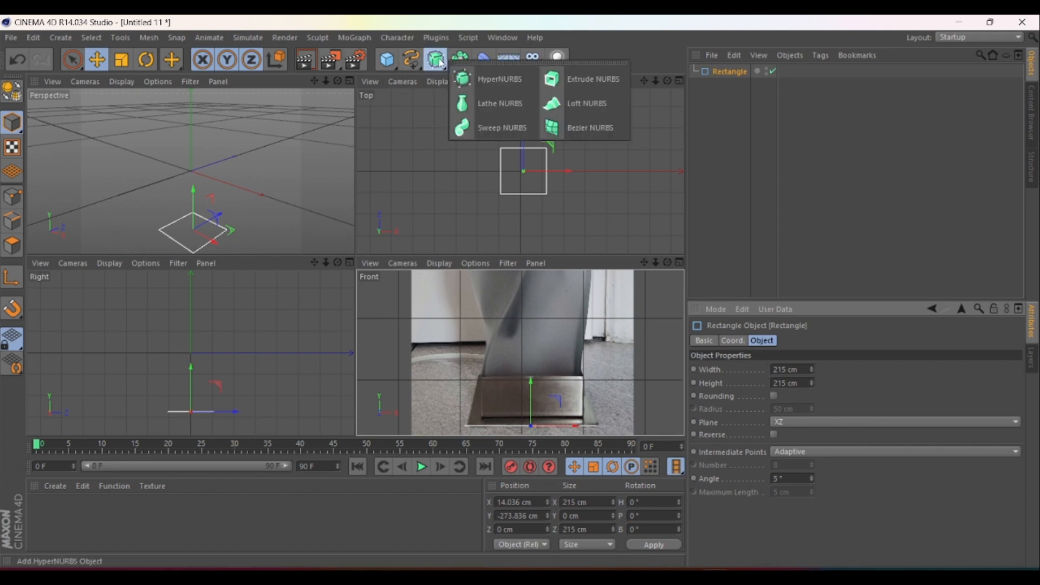
left_click(411, 60)
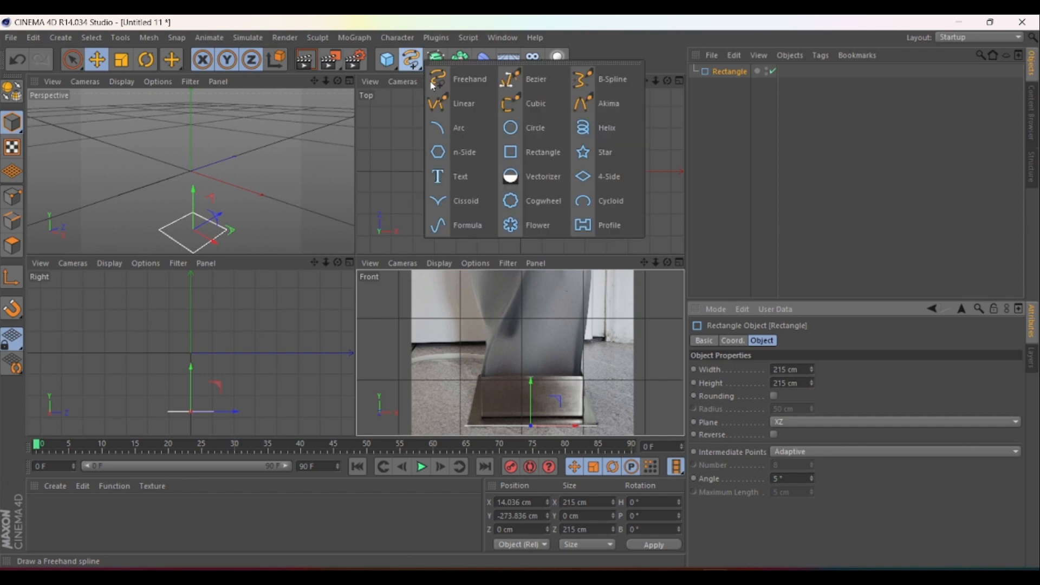
left_click(531, 151)
left_click(798, 423)
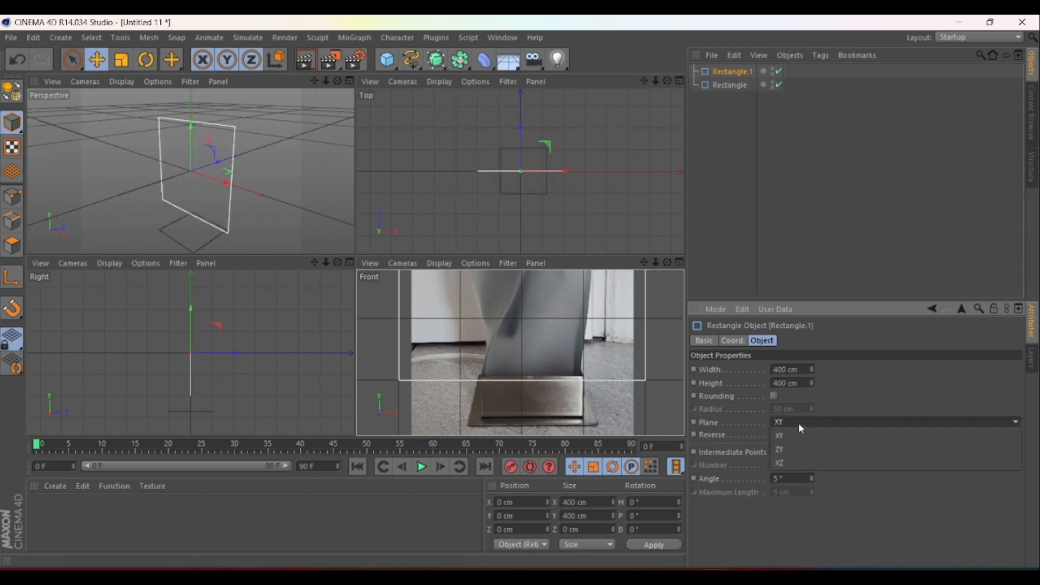
left_click(802, 463)
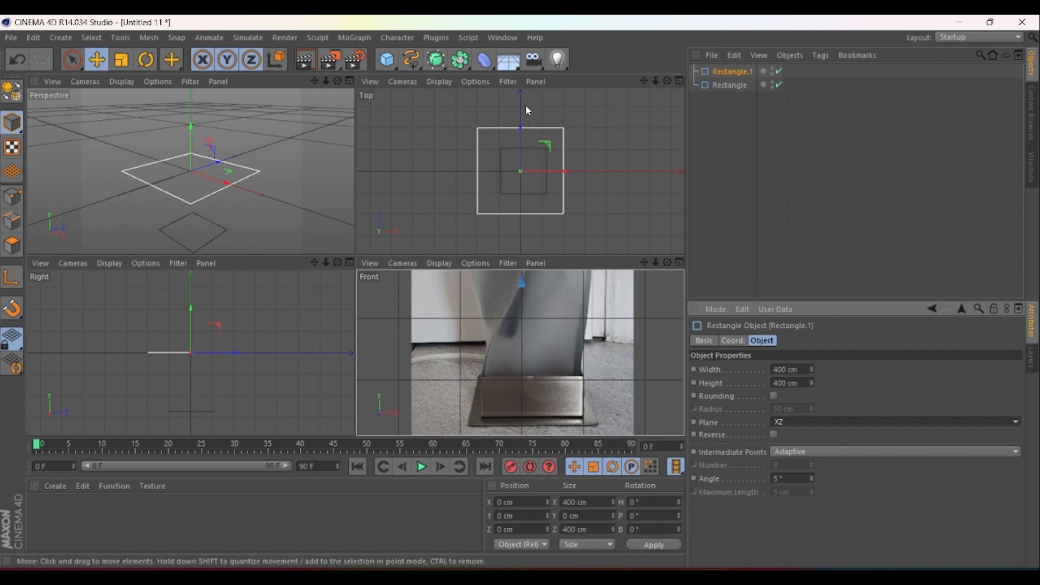
left_click_drag(191, 129, 194, 167)
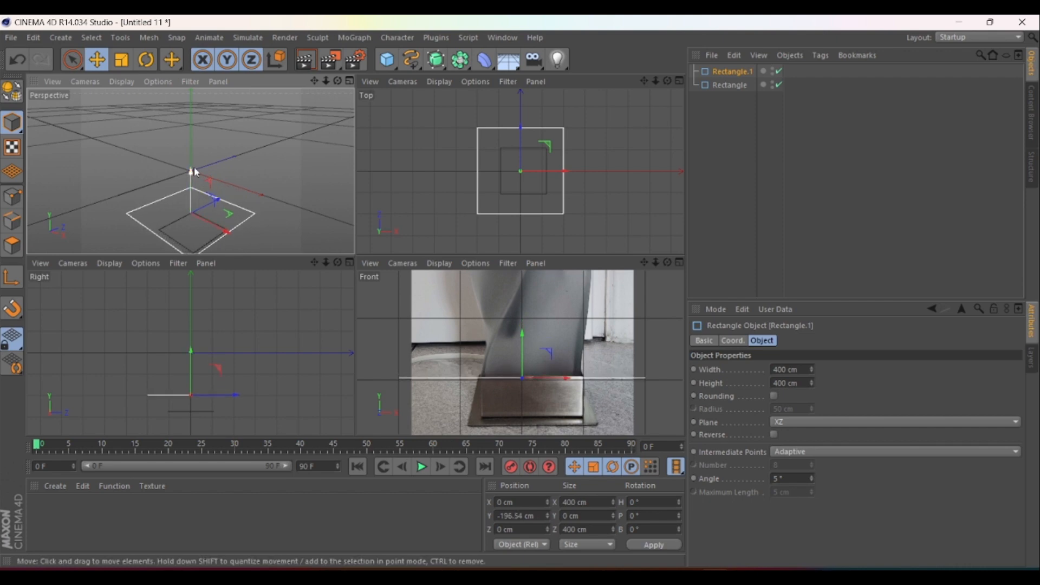
Narrow the second rectangle's width to 175 cm and centre it over the base block at about X 15 cm.
left_click(810, 372)
left_click_drag(811, 369, 811, 447)
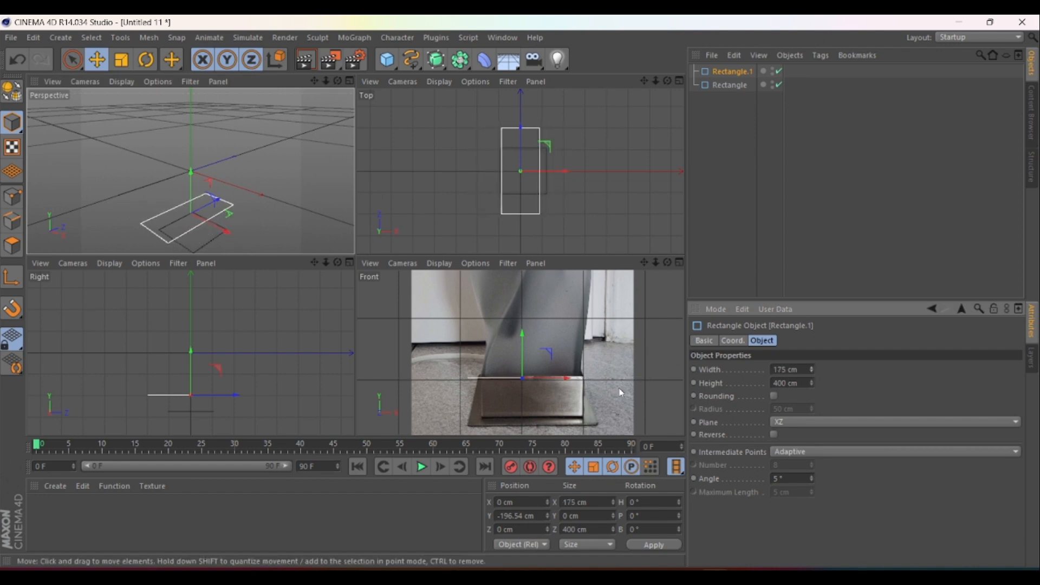
left_click_drag(561, 378, 570, 378)
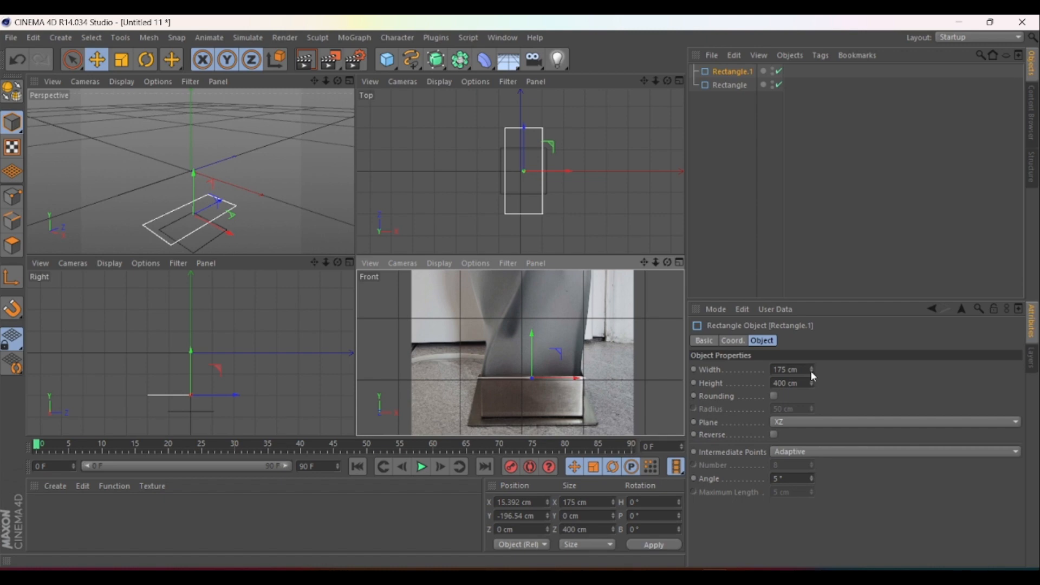
Set the second rectangle's width and height to 170 cm and lower it to the base block's bottom edge, about Y -261 cm.
left_click(811, 372)
left_click(811, 372)
left_click(811, 372)
left_click(811, 372)
left_click(810, 372)
left_click(810, 371)
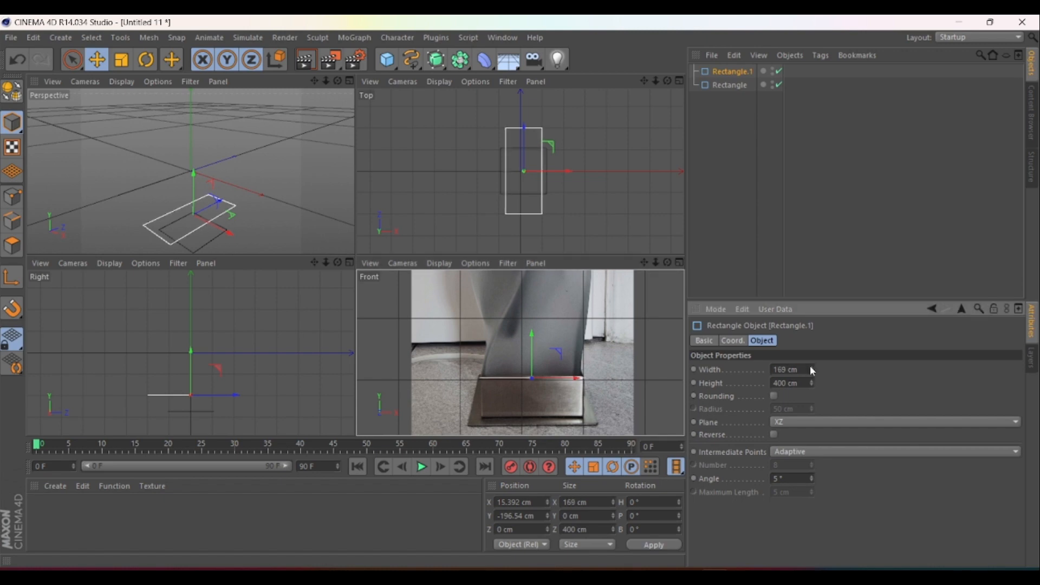
left_click(811, 368)
key("Tab")
type("170")
key("Return")
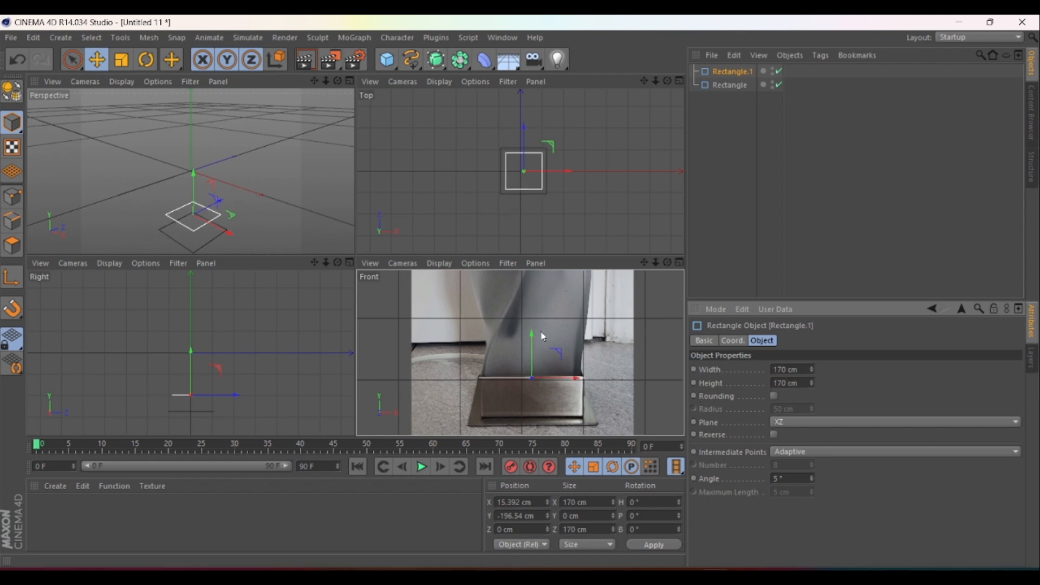
left_click_drag(528, 335, 532, 374)
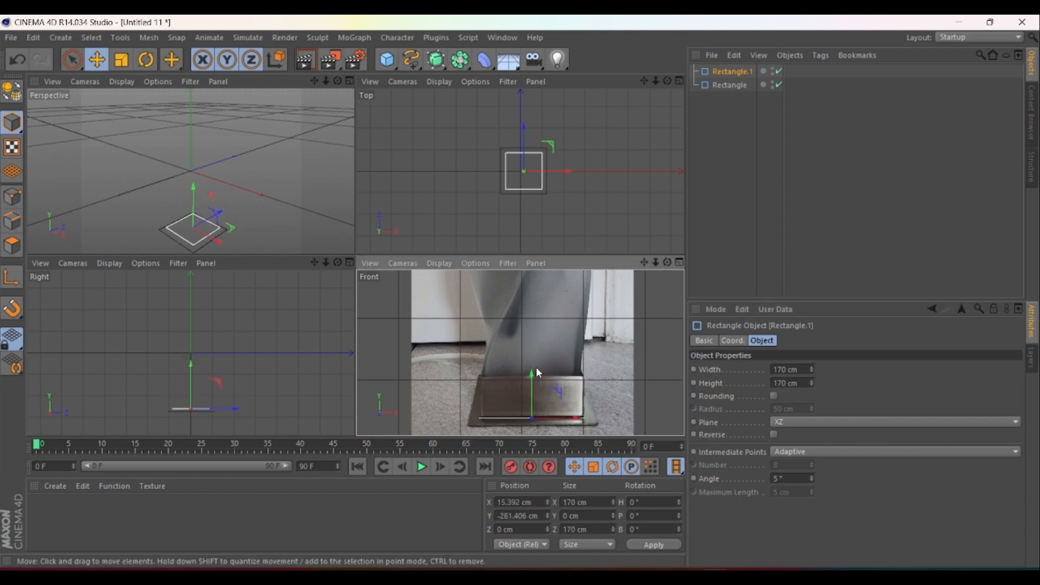
Add a third rectangle spline in the XZ plane, check the second rectangle's dimensions, and select the third rectangle again.
left_click(411, 60)
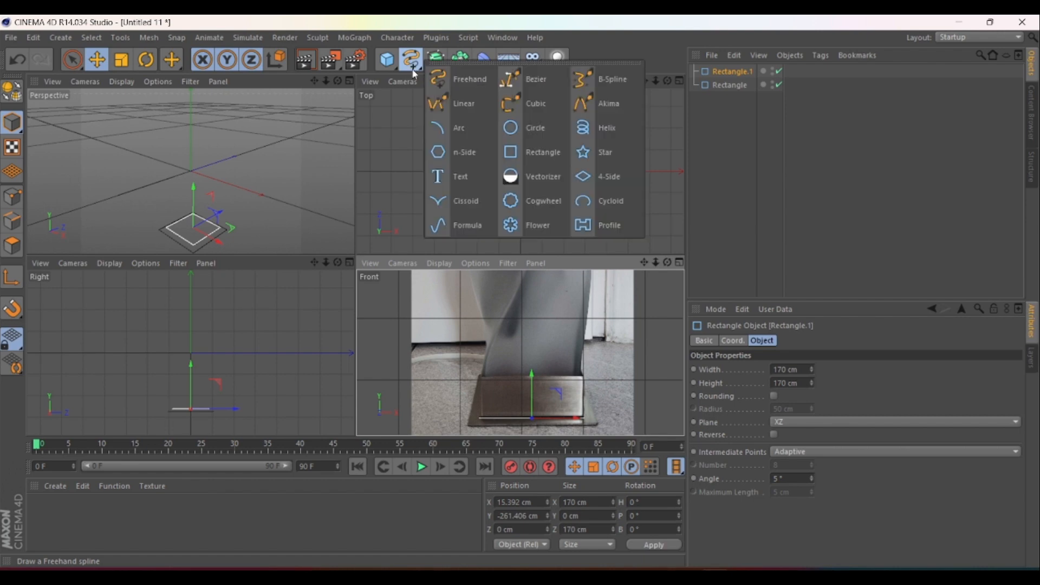
left_click(524, 153)
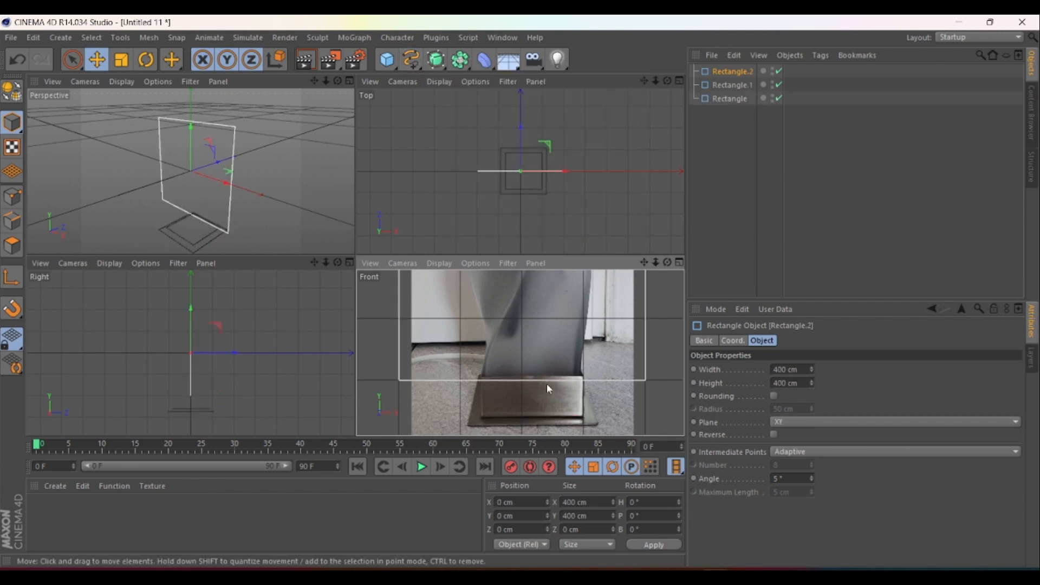
left_click(805, 422)
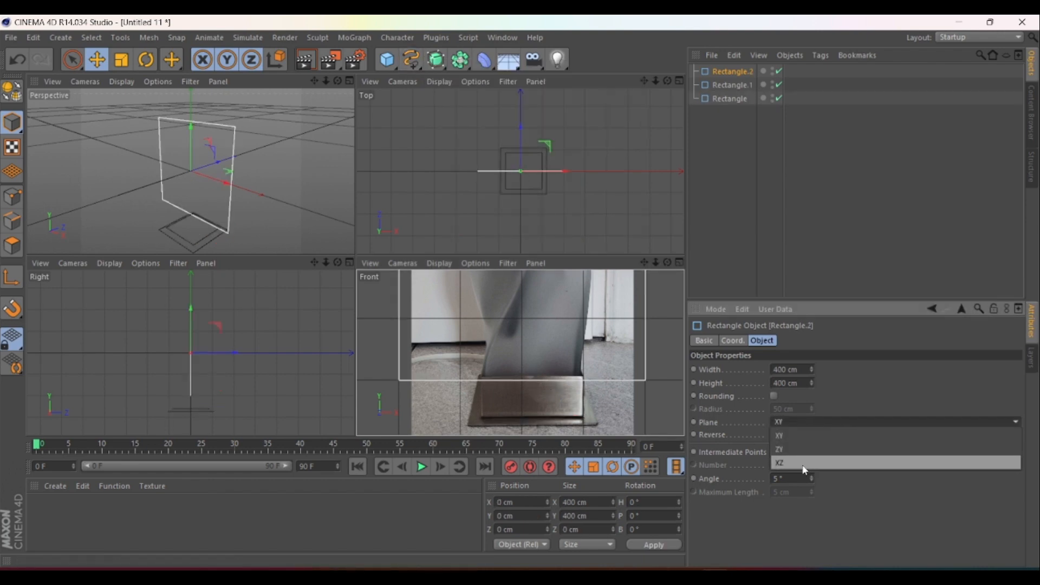
left_click(799, 463)
left_click(577, 421)
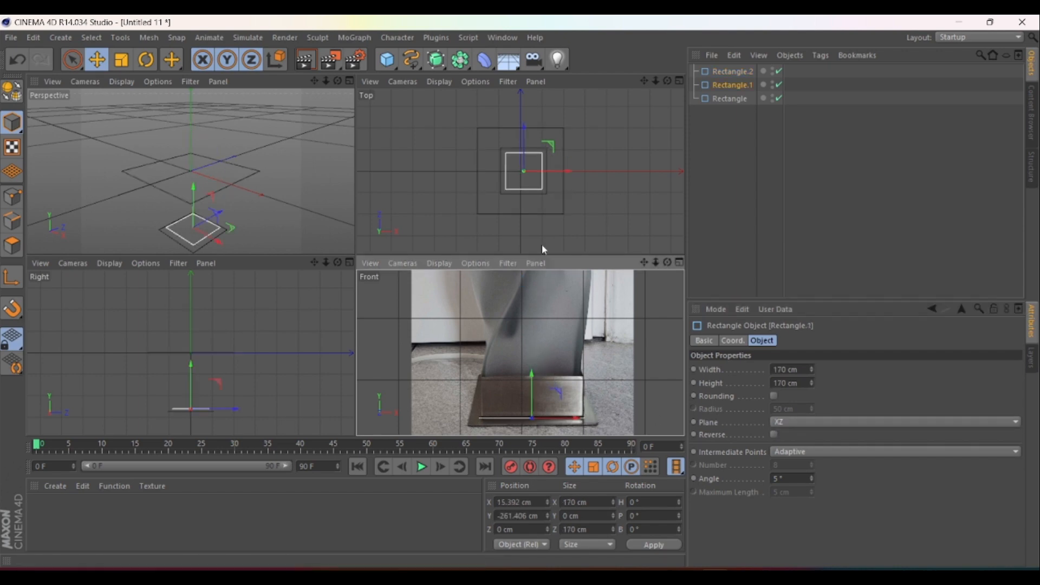
left_click(734, 71)
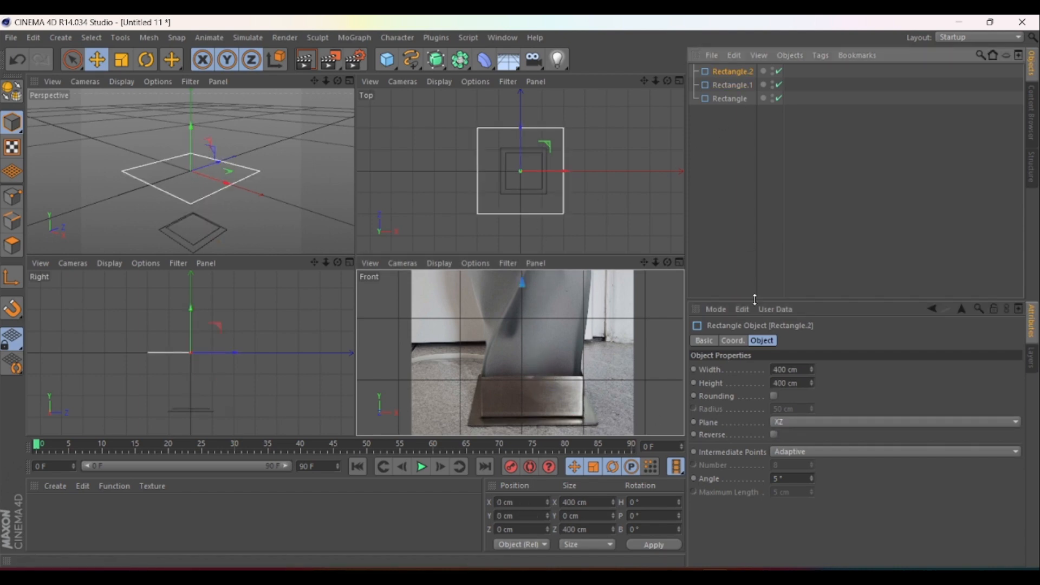
Set the third rectangle's width and height to 170 cm.
left_click(782, 368)
type("17")
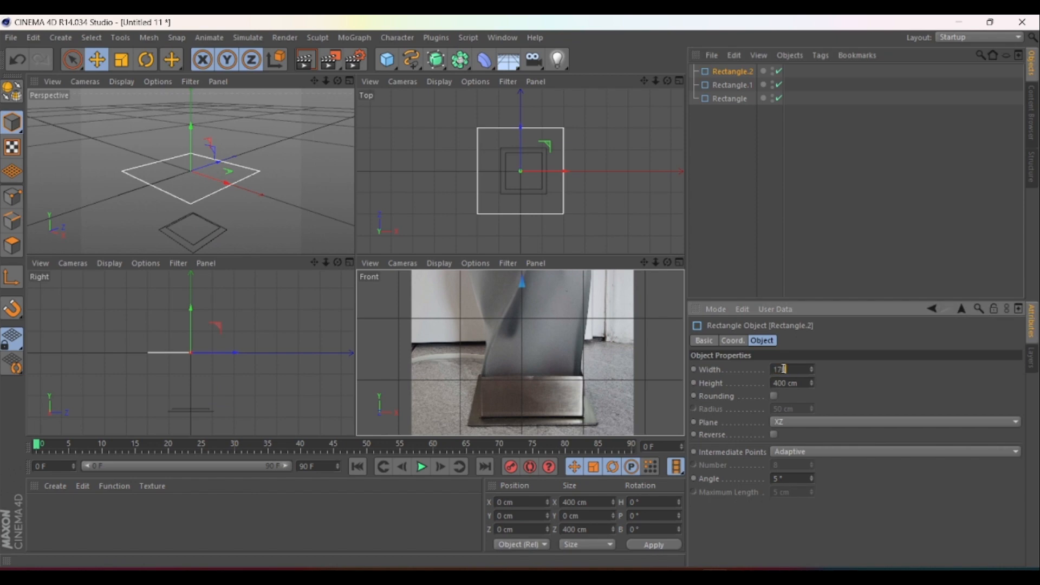
type("0")
key("Return")
left_click(788, 382)
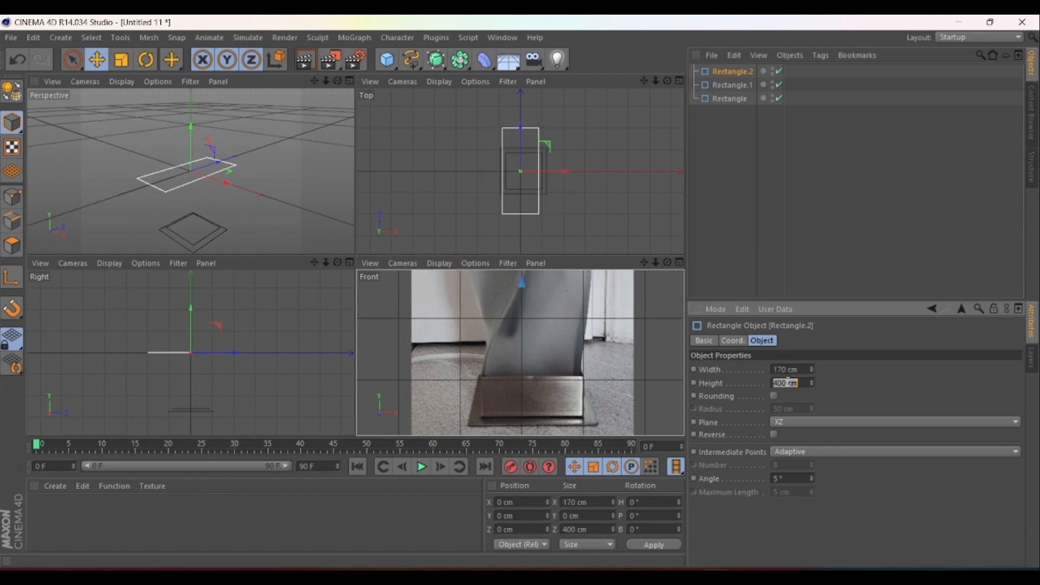
type("170")
key("Return")
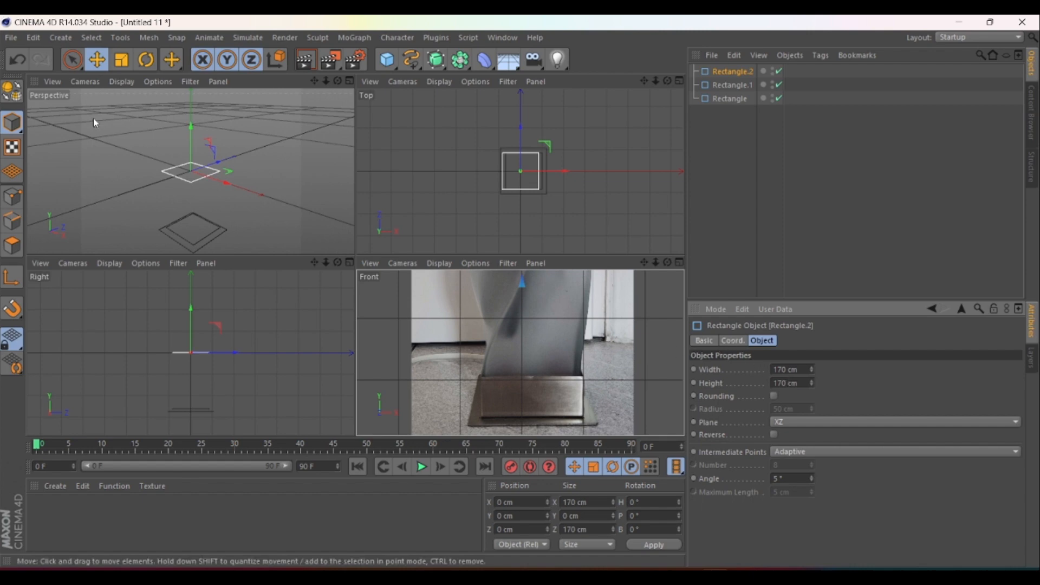
Lower the third rectangle to the base block's upper edge at about Y -197 cm and centre it at about X 16 cm.
left_click_drag(190, 129, 193, 170)
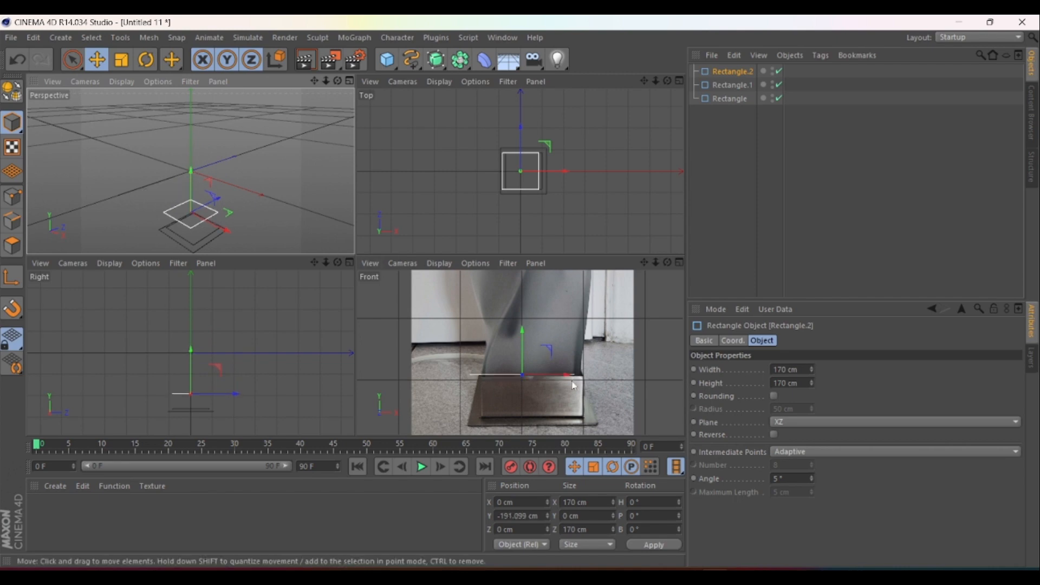
left_click_drag(564, 378, 572, 378)
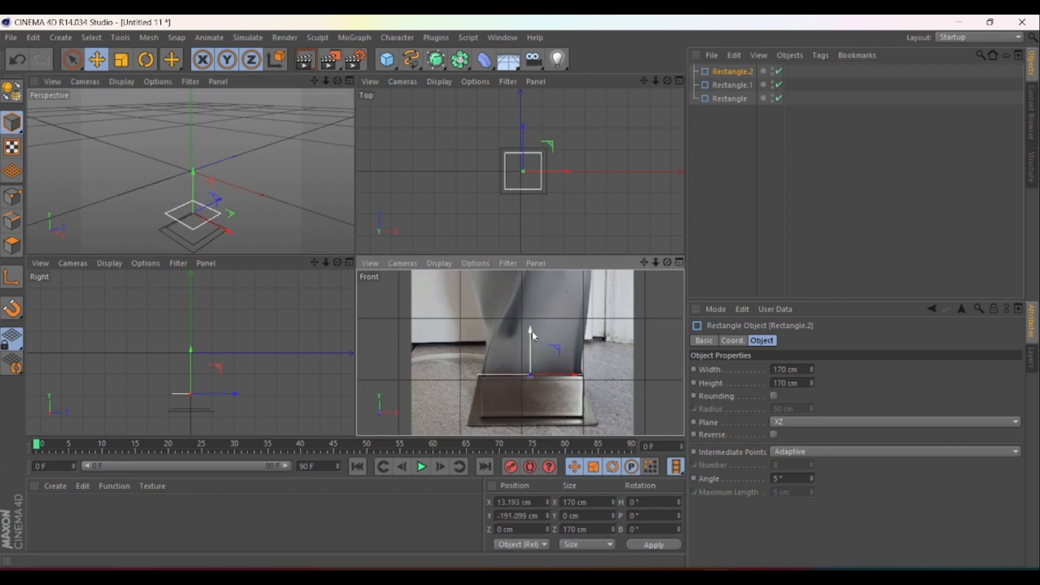
left_click_drag(532, 331, 534, 341)
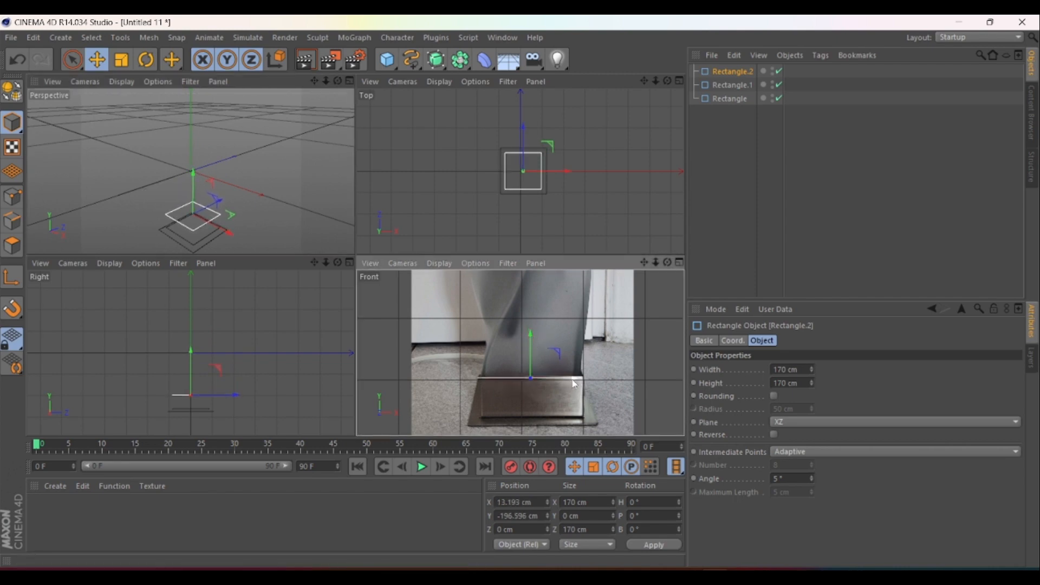
left_click_drag(575, 384, 576, 383)
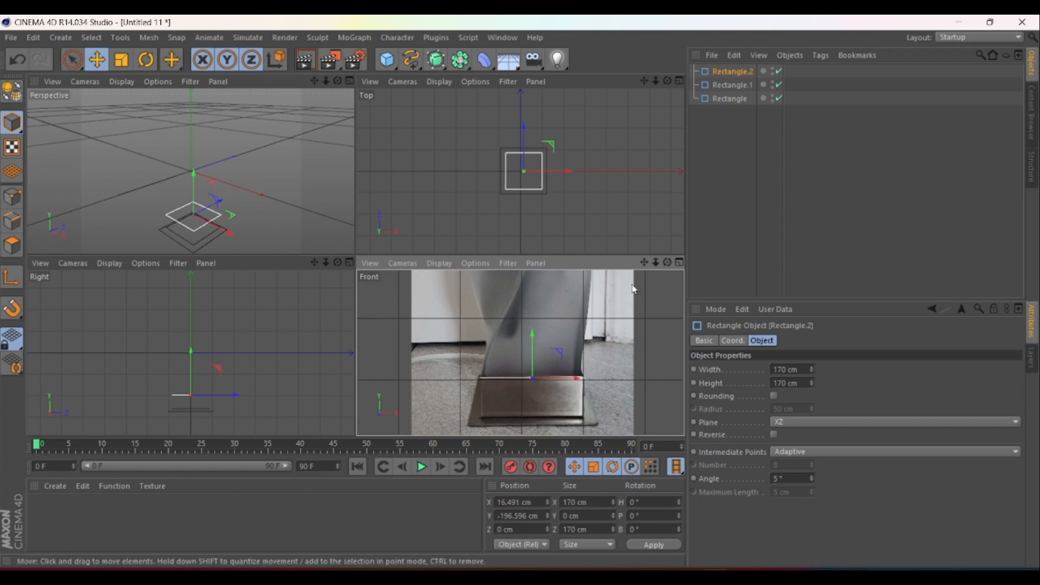
Widen the rectangle at the lamp body's middle to 194 cm and shift it to about X 11 cm to match the reference.
scroll(609, 331, "down", 2)
scroll(608, 329, "down", 1)
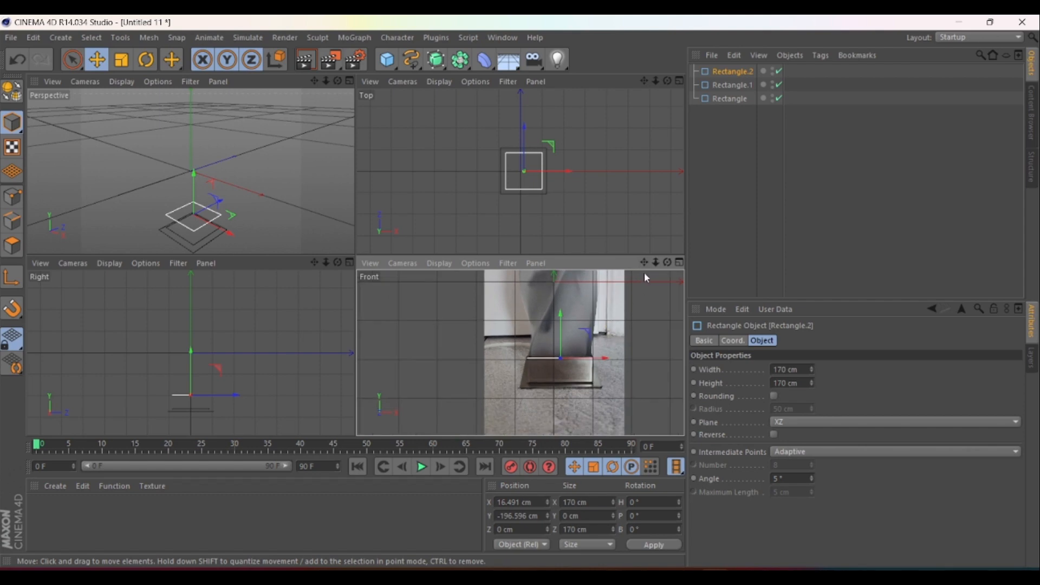
left_click_drag(644, 263, 625, 356)
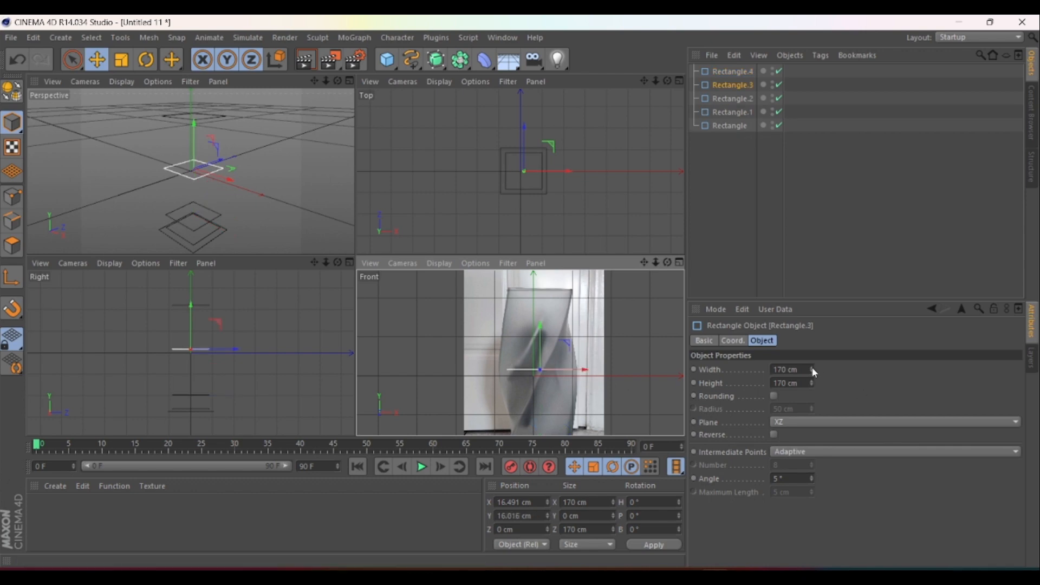
left_click_drag(815, 372, 813, 370)
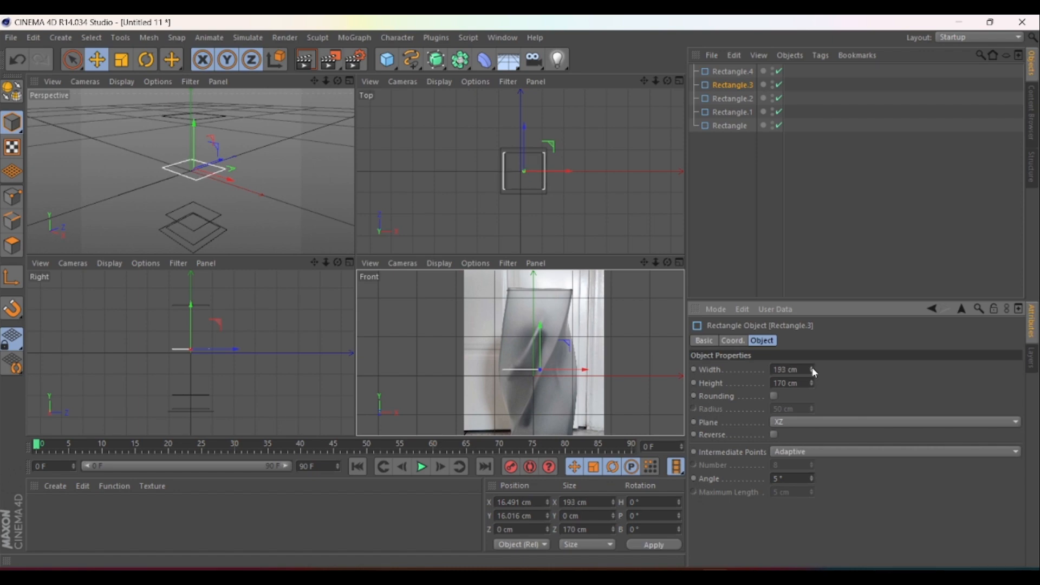
scroll(562, 373, "up", 4)
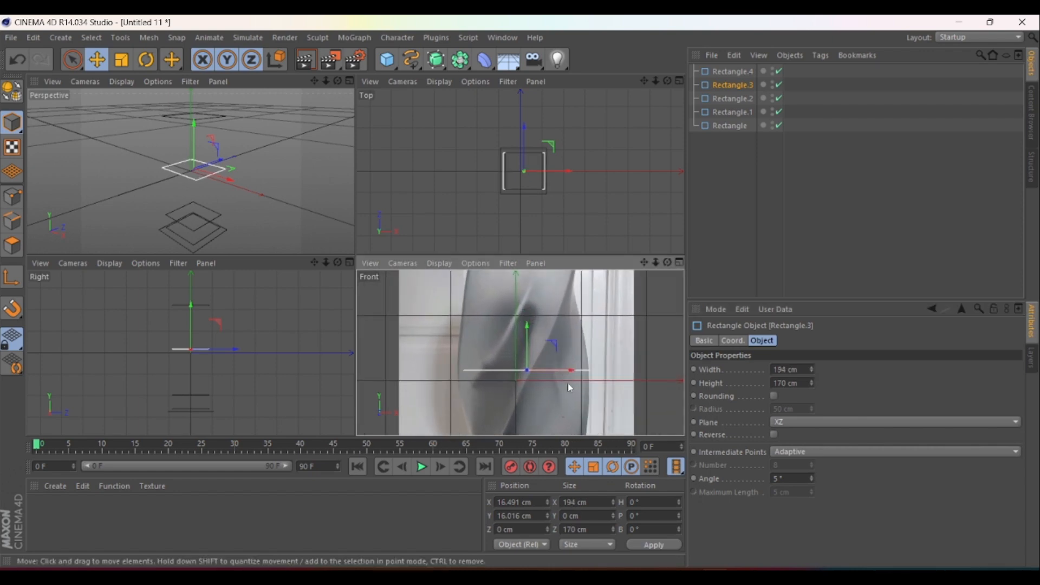
left_click_drag(566, 370, 566, 373)
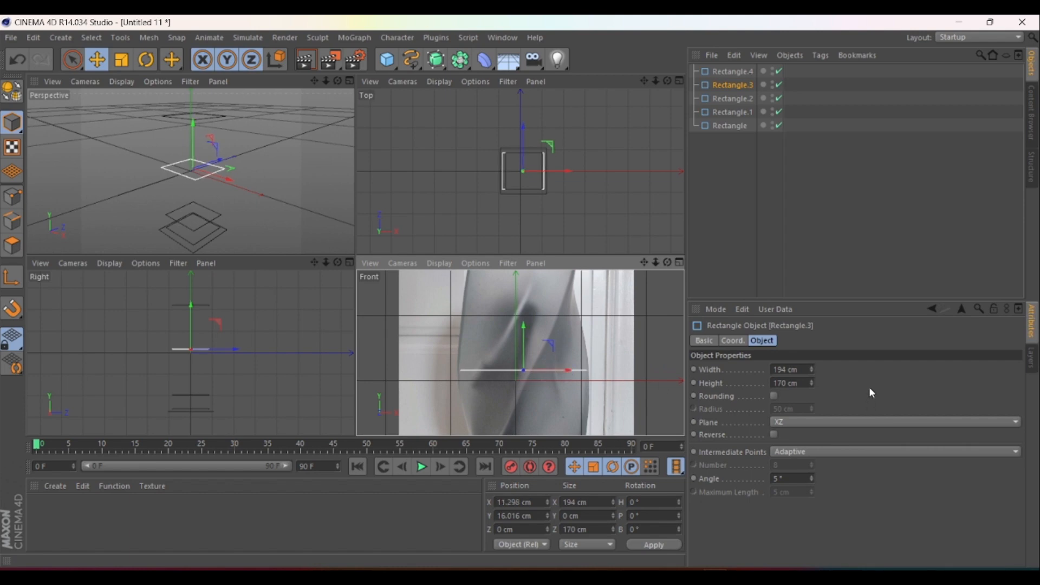
Set the middle rectangle's width and height to 200 cm.
left_click(810, 366)
left_click(811, 367)
left_click(811, 367)
left_click(811, 367)
left_click(811, 367)
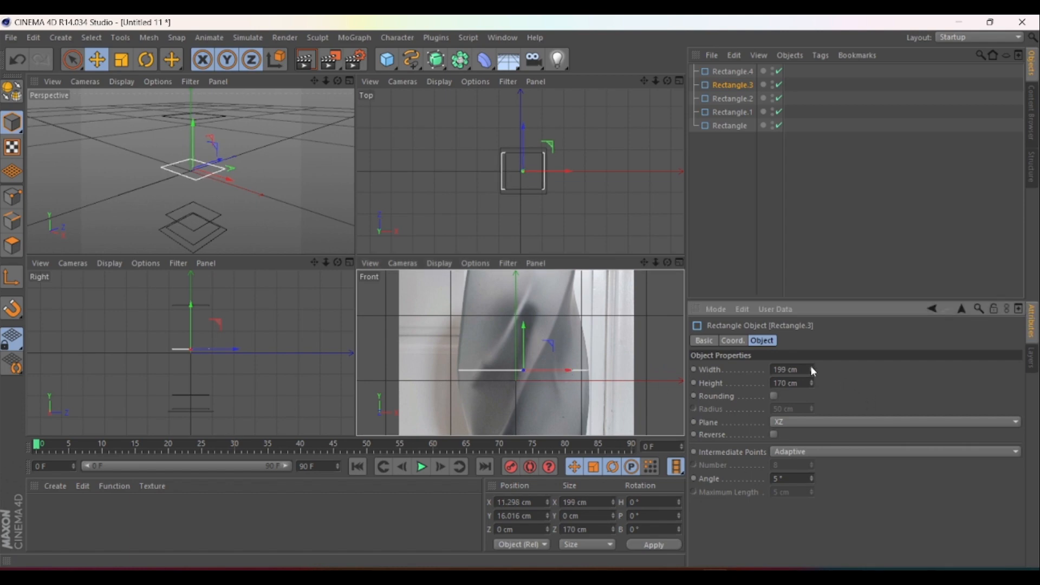
left_click(573, 371)
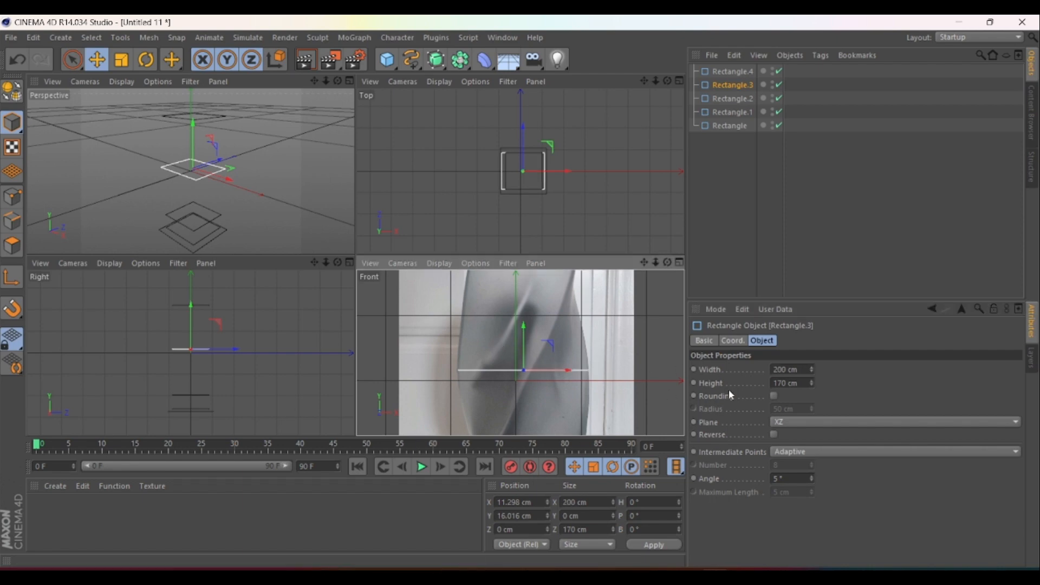
double_click(785, 383)
type("200")
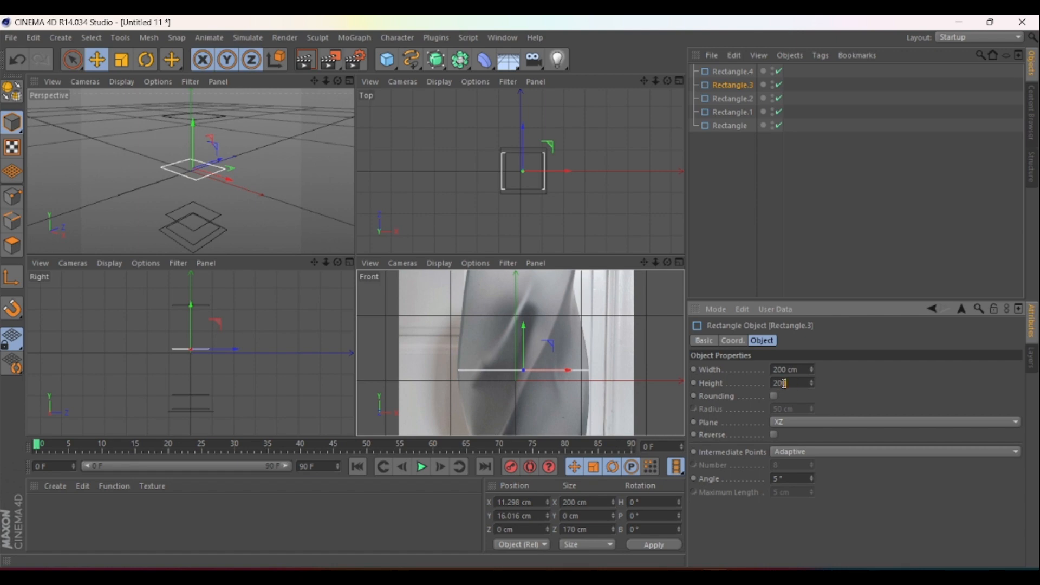
key("Return")
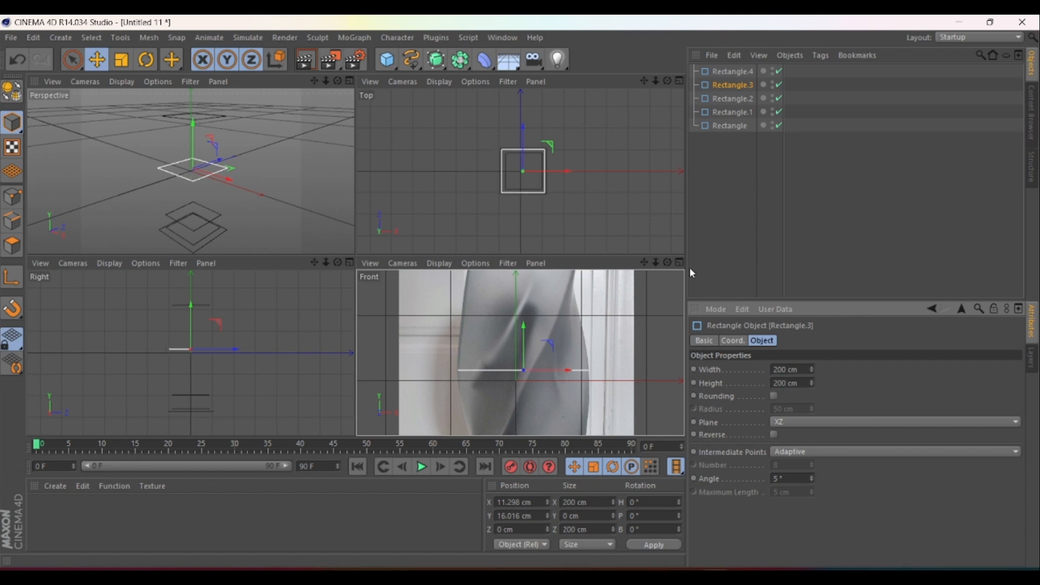
Add a Loft NURBS object and nest all five rectangles inside it, ordered from the lamp's base to its top.
scroll(599, 345, "down", 2)
scroll(599, 346, "down", 2)
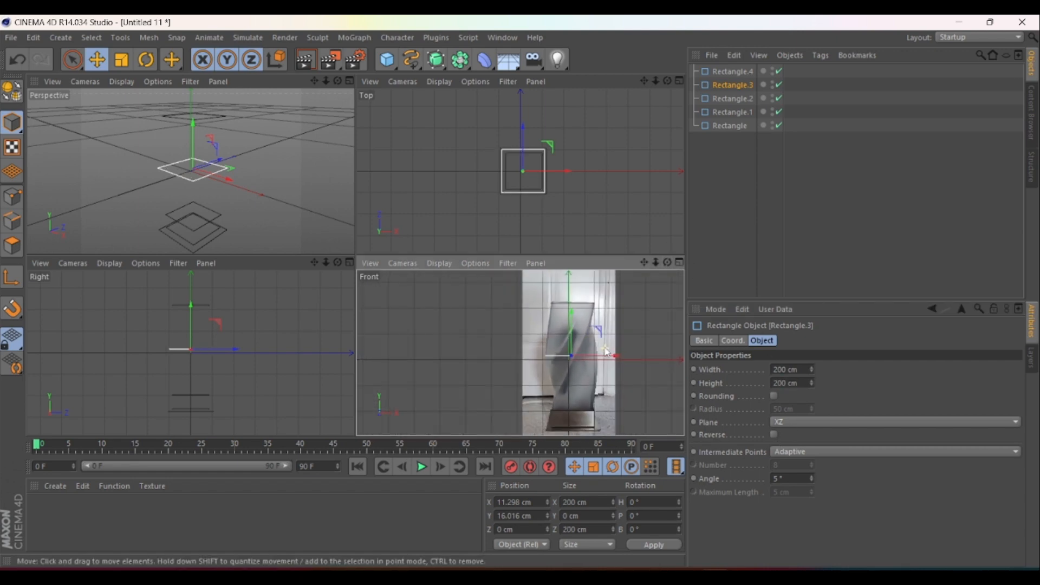
left_click_drag(437, 62, 523, 100)
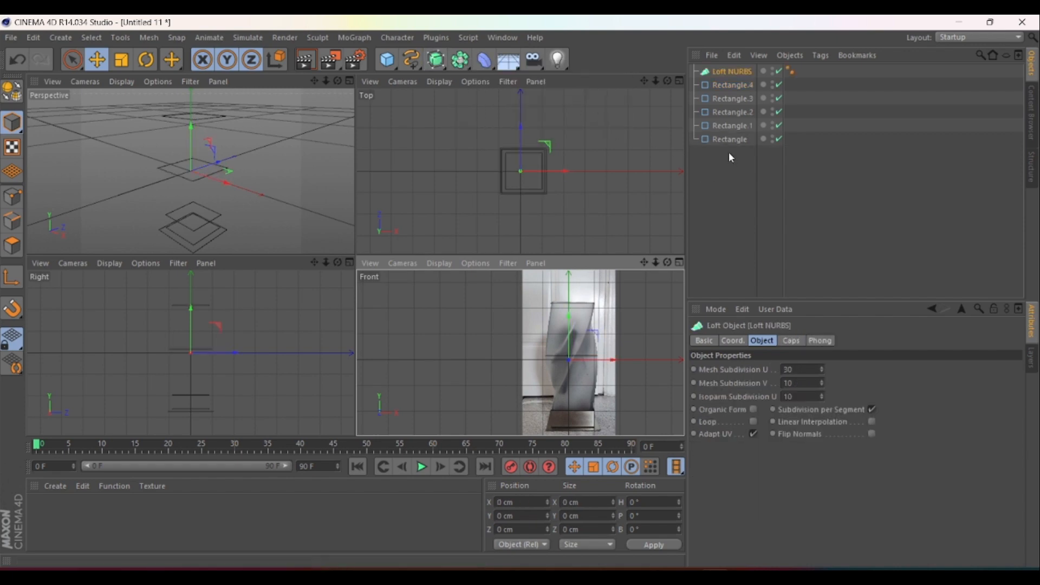
left_click_drag(727, 141, 717, 83)
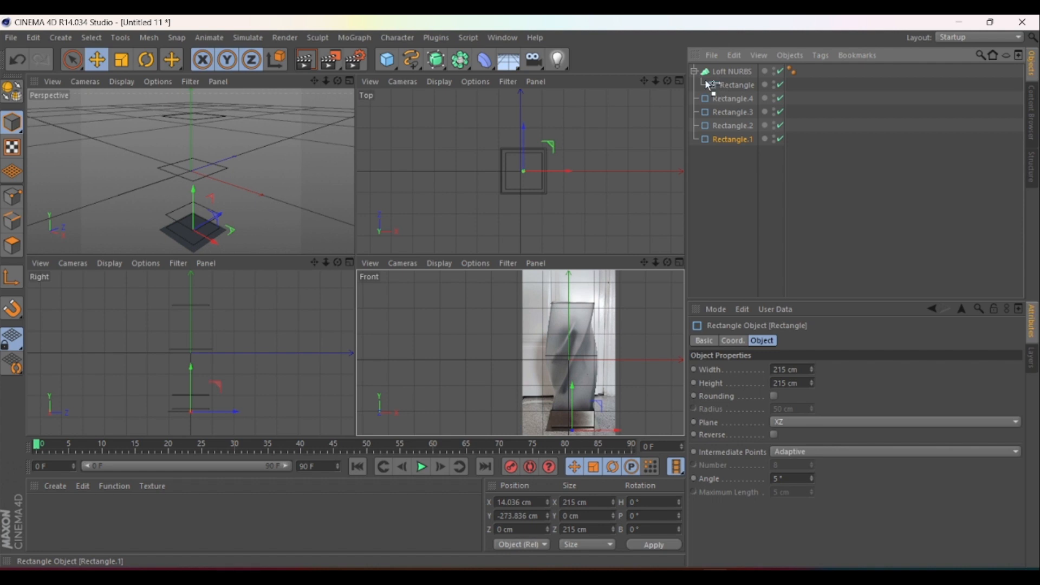
left_click_drag(707, 84, 708, 84)
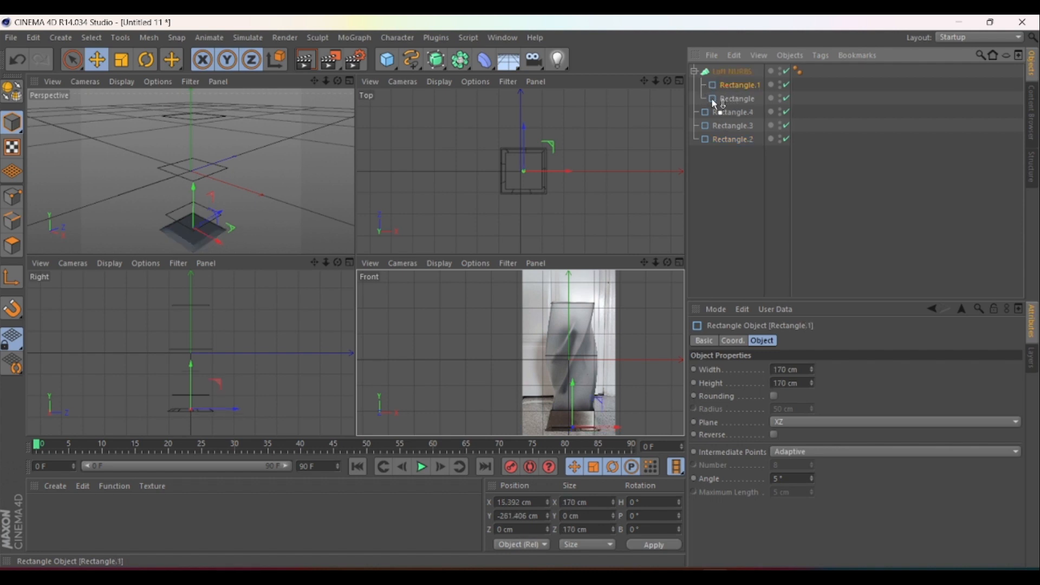
left_click_drag(722, 139, 713, 104)
mouse_move(724, 140)
left_mouse_down()
mouse_move(716, 113)
mouse_move(723, 129)
left_mouse_up()
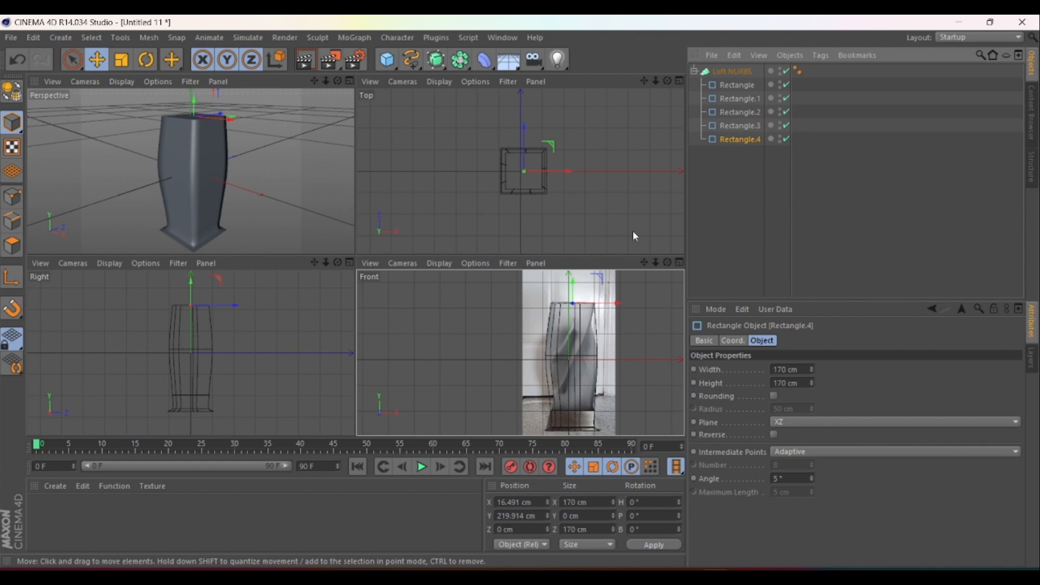
Twist the loft by rotating the middle rectangle about the vertical axis and the top rectangle to a heading of about 162°.
left_click(742, 113)
left_click(747, 126)
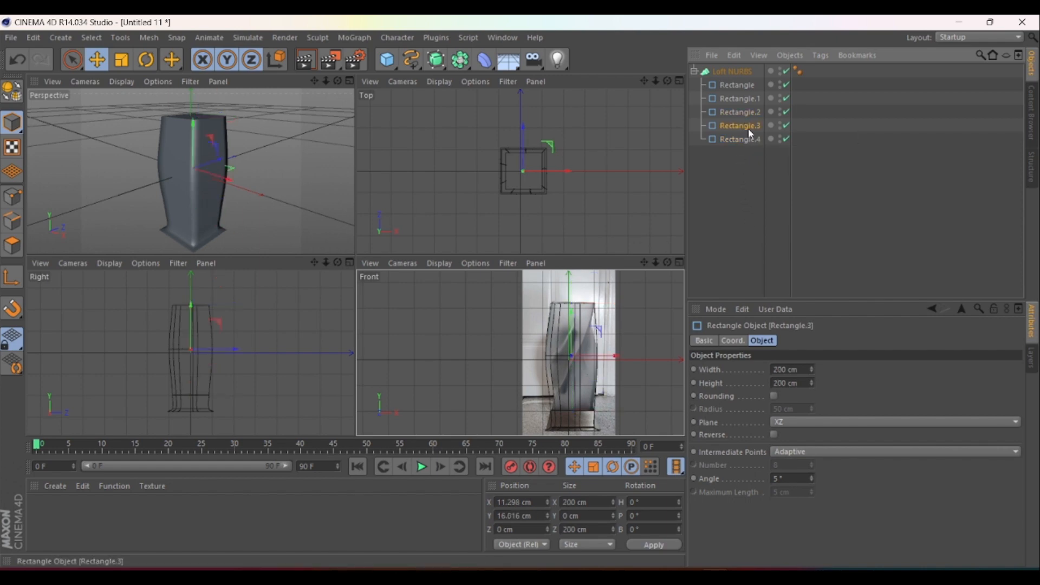
left_click(145, 60)
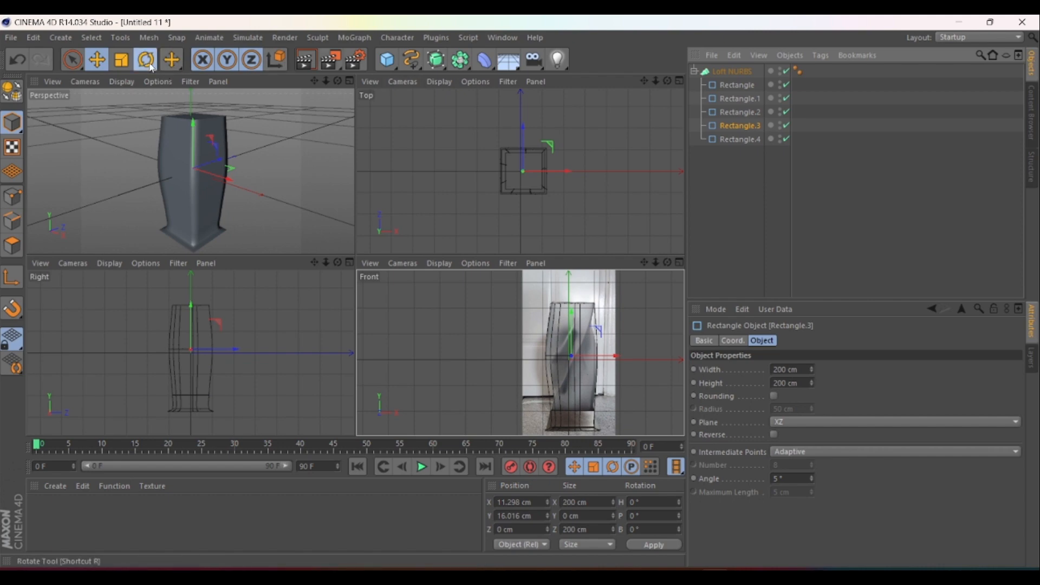
left_click_drag(180, 178, 215, 175)
left_click(697, 142)
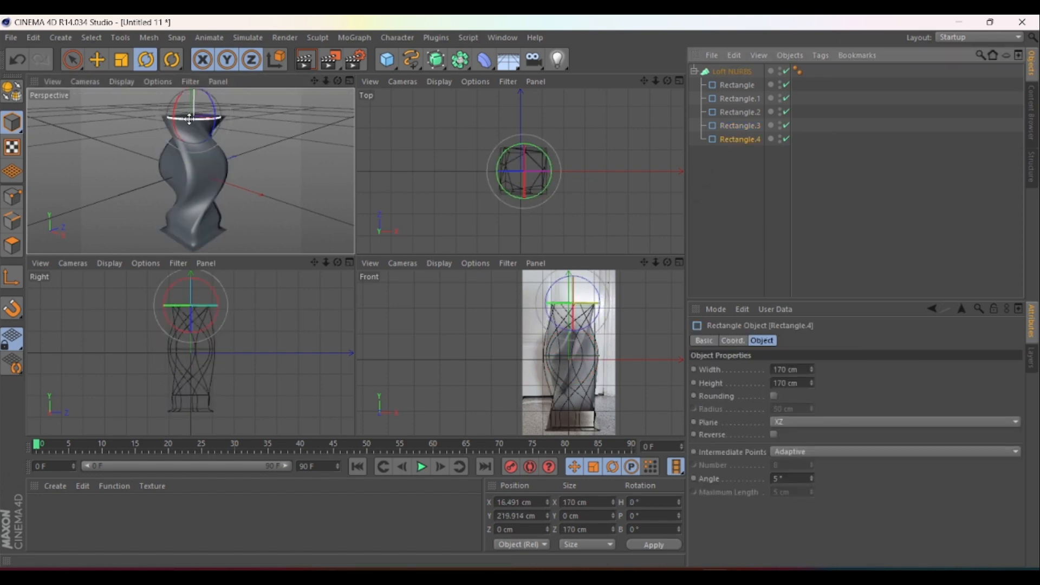
left_click_drag(189, 119, 473, 69)
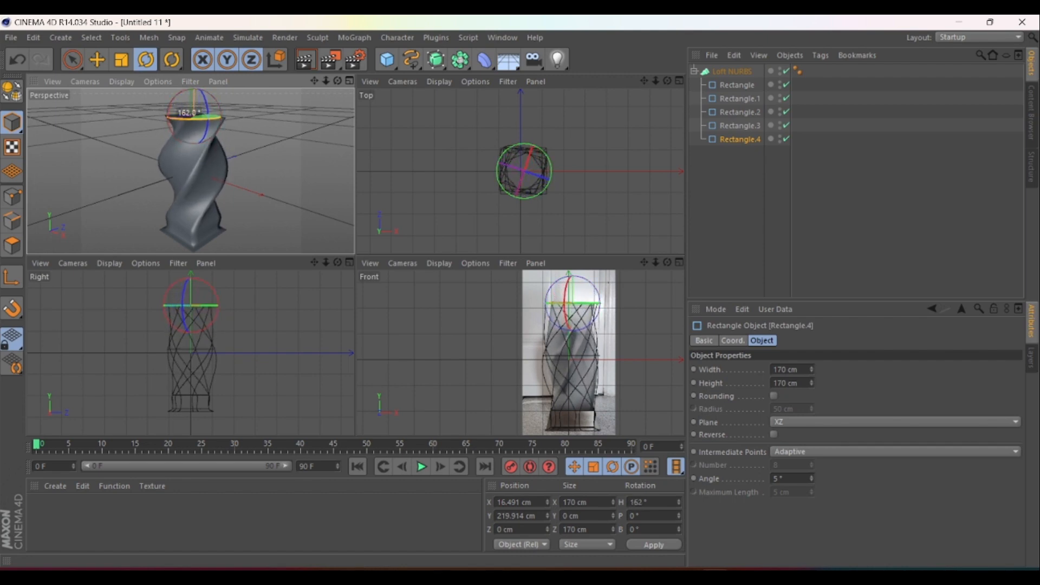